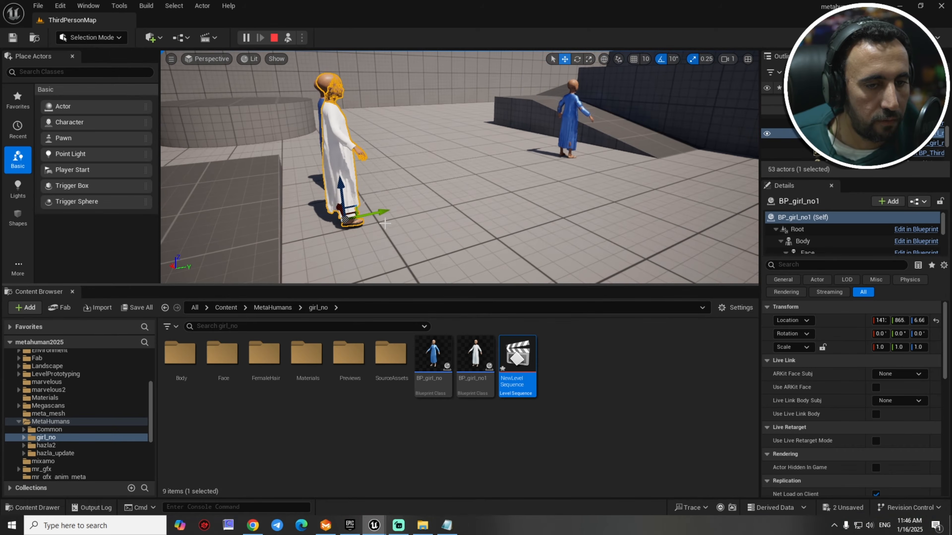
# Move the girl actor in the white dress along the floor of the third-person level.
pyautogui.moveTo(401, 216); pyautogui.dragTo(543, 183)
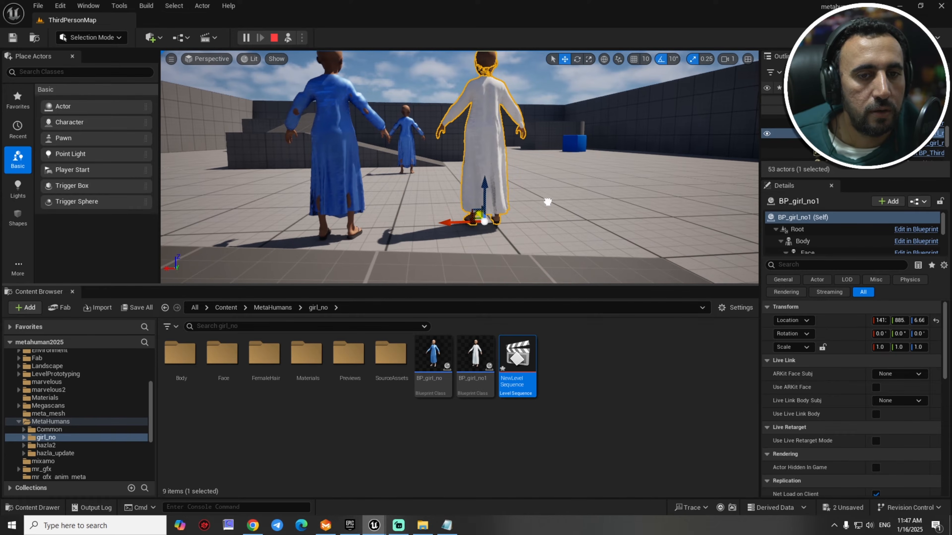
pyautogui.click(548, 202)
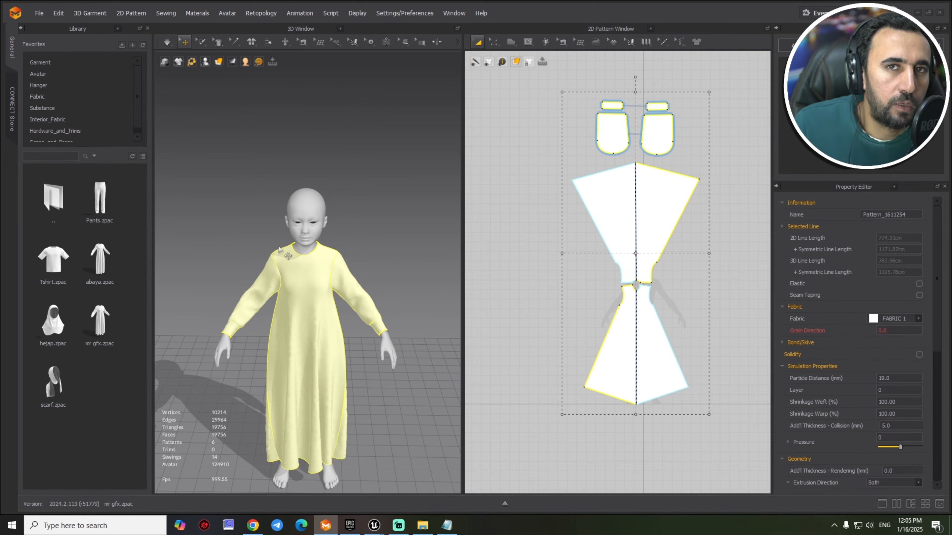
# Switch to Marvelous Designer, select all the dress patterns and set their particle distance to 20 mm.
pyautogui.click(711, 80)
pyautogui.moveTo(539, 420); pyautogui.dragTo(540, 420)
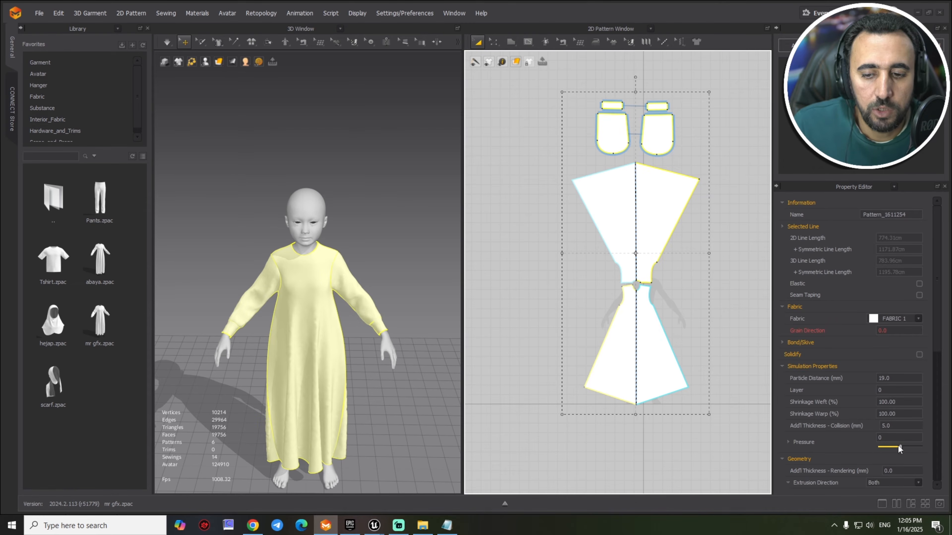
pyautogui.click(890, 426)
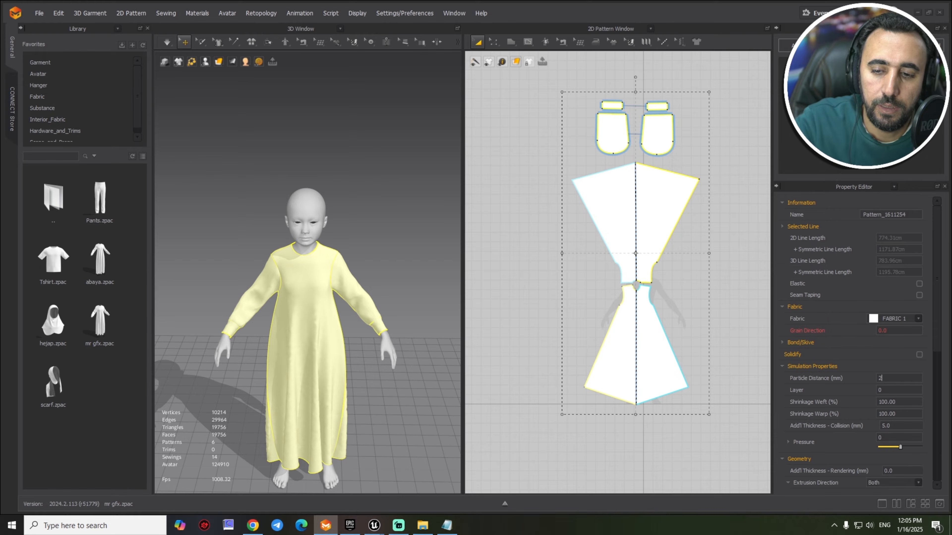
pyautogui.press('Return')
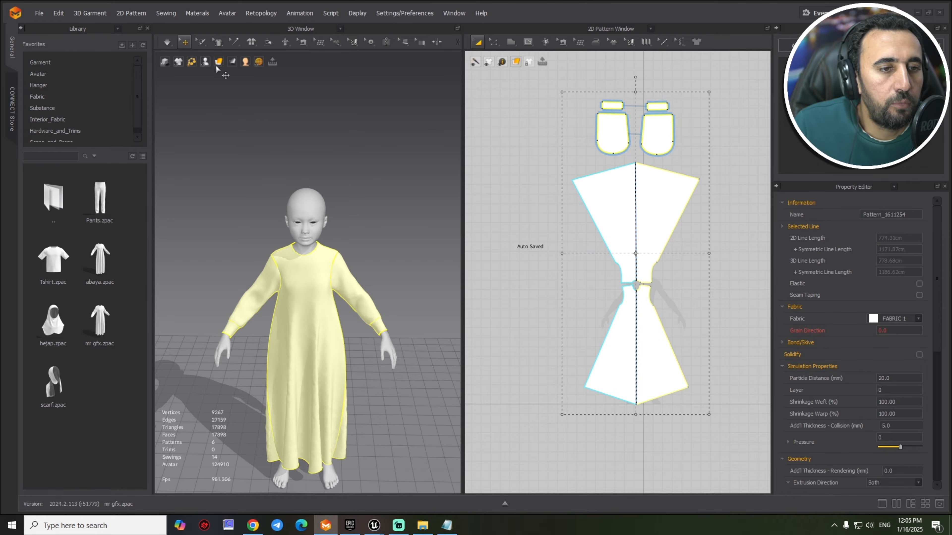
# Examine the dress on the child avatar from several angles and distances.
pyautogui.click(234, 63)
pyautogui.click(248, 73)
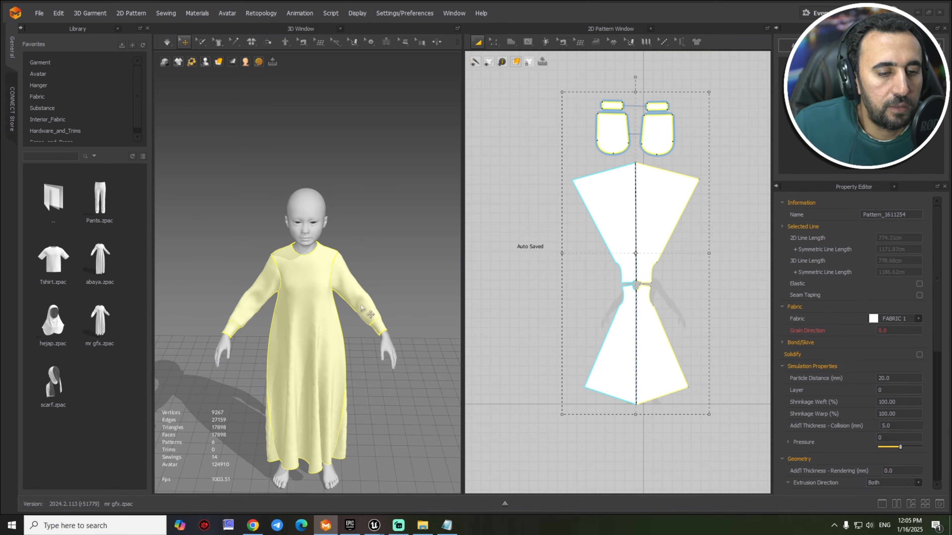
pyautogui.moveTo(395, 275); pyautogui.dragTo(428, 307, button='right')
pyautogui.moveTo(391, 298); pyautogui.dragTo(378, 213, button='middle')
pyautogui.scroll(2, 362, 311)
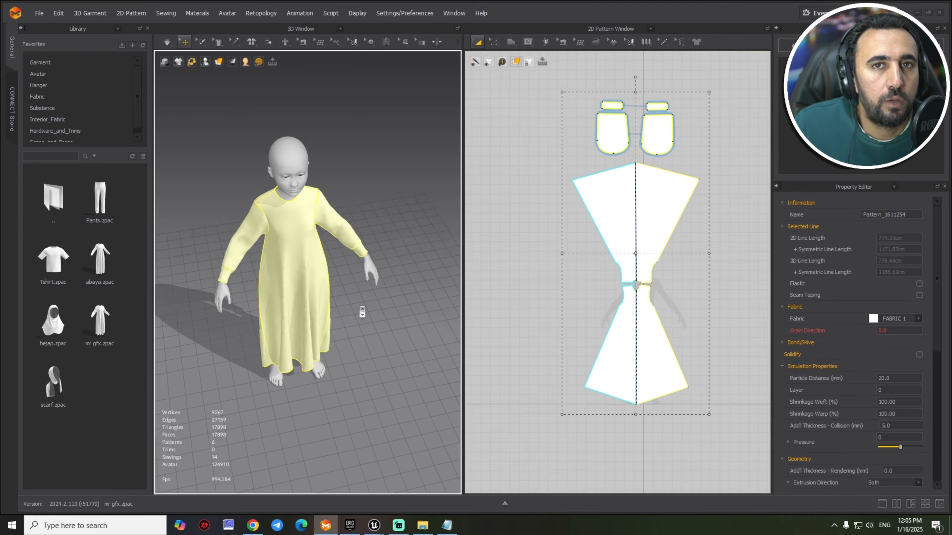
pyautogui.scroll(1, 362, 312)
pyautogui.scroll(-3, 363, 321)
pyautogui.moveTo(364, 338); pyautogui.dragTo(361, 289, button='right')
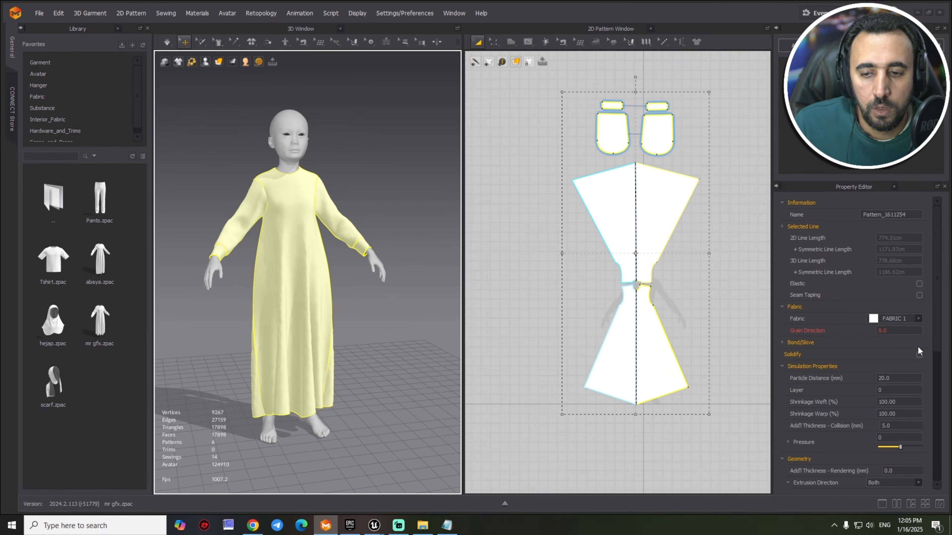
# Set the dress patterns' particle distance to 25 mm and start the cloth simulation.
pyautogui.click(891, 378)
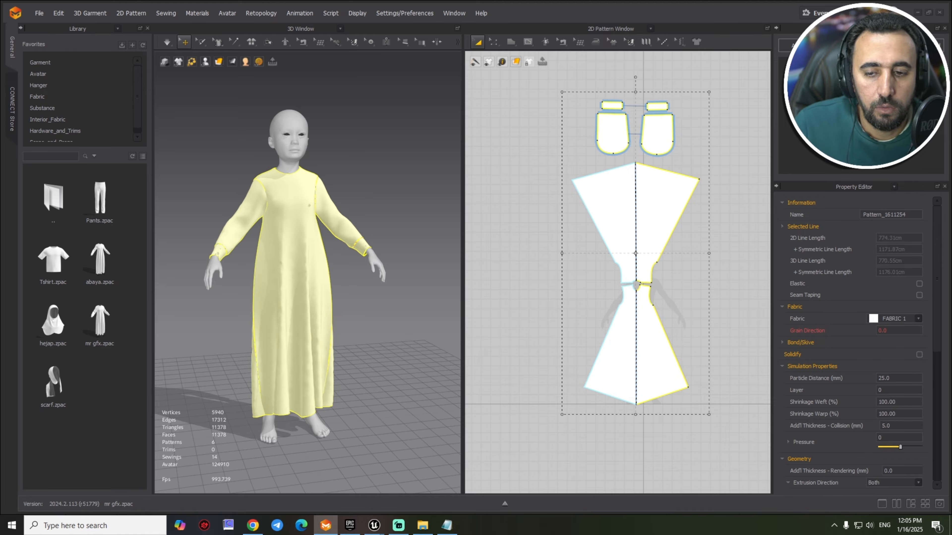
pyautogui.click(358, 273)
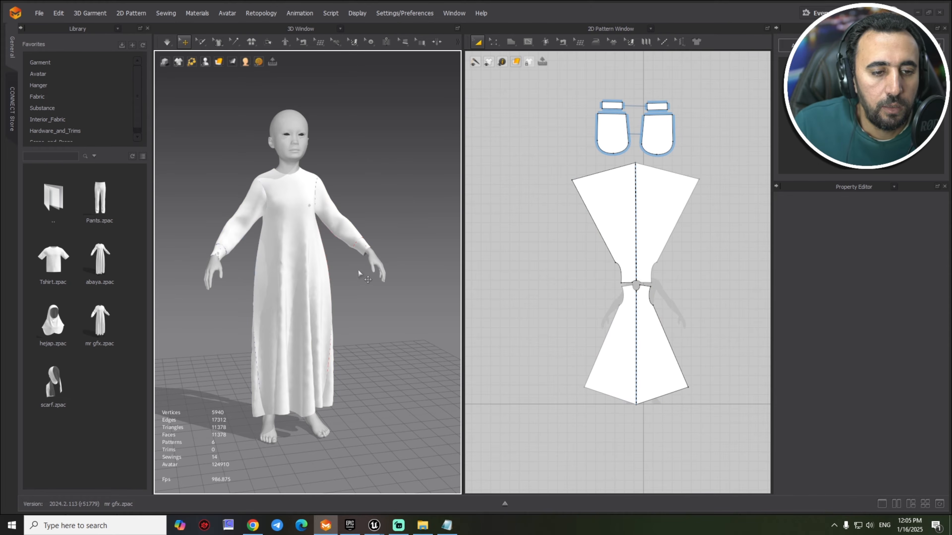
pyautogui.moveTo(344, 356); pyautogui.dragTo(366, 368, button='right')
pyautogui.press('space')
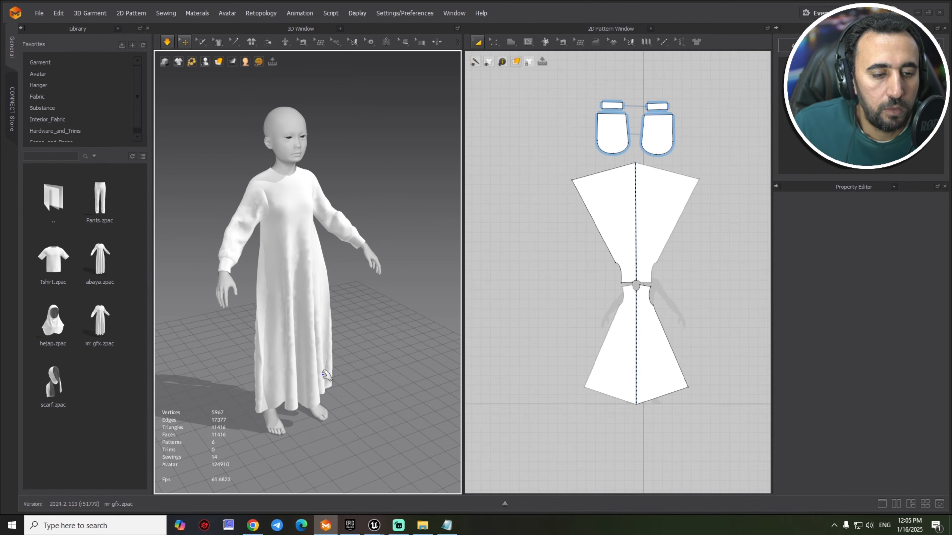
# Pull the dress's front and back panels outward near the hem during simulation to test how the cloth falls.
pyautogui.moveTo(332, 381); pyautogui.dragTo(229, 407)
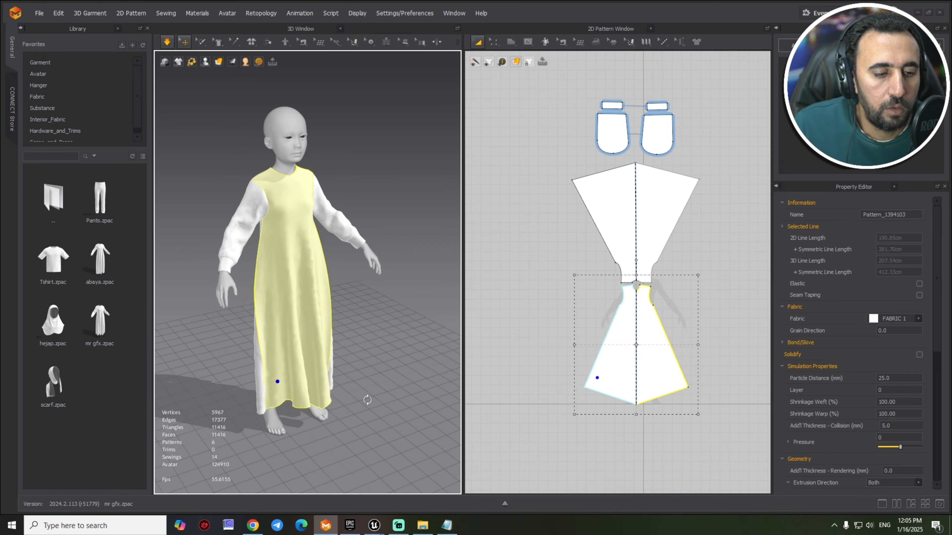
pyautogui.moveTo(367, 400); pyautogui.dragTo(424, 399, button='right')
pyautogui.moveTo(290, 398); pyautogui.dragTo(382, 392)
pyautogui.moveTo(240, 393); pyautogui.dragTo(169, 383)
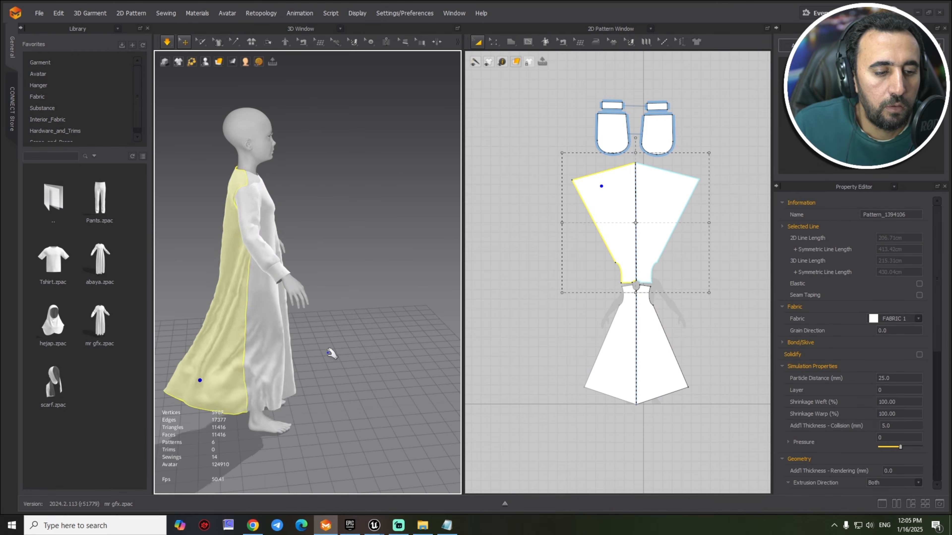
pyautogui.moveTo(330, 352); pyautogui.dragTo(187, 342, button='right')
pyautogui.rightClick(187, 340)
pyautogui.click(385, 310)
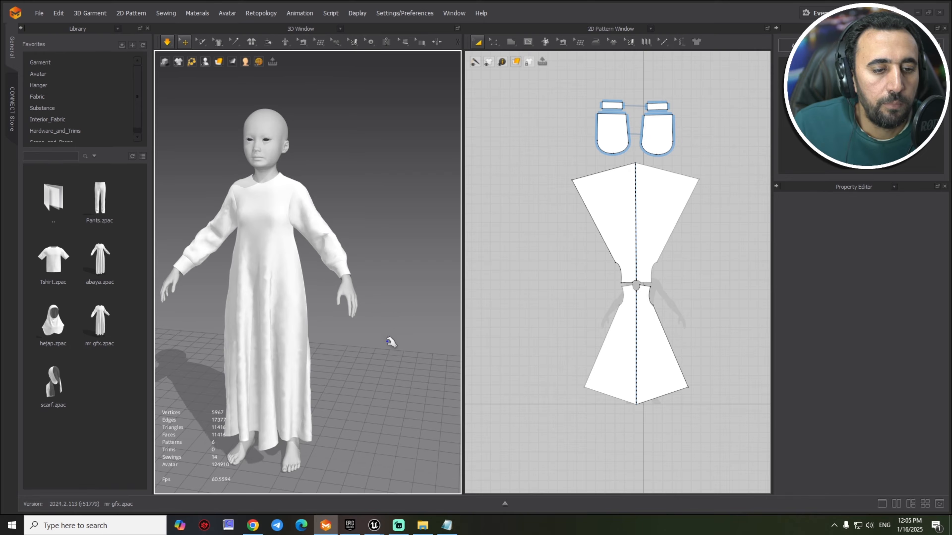
pyautogui.moveTo(391, 340); pyautogui.dragTo(423, 336, button='right')
# Select all the dress patterns and replace the 2D pattern view with the UV Editor.
pyautogui.moveTo(750, 76); pyautogui.dragTo(512, 441)
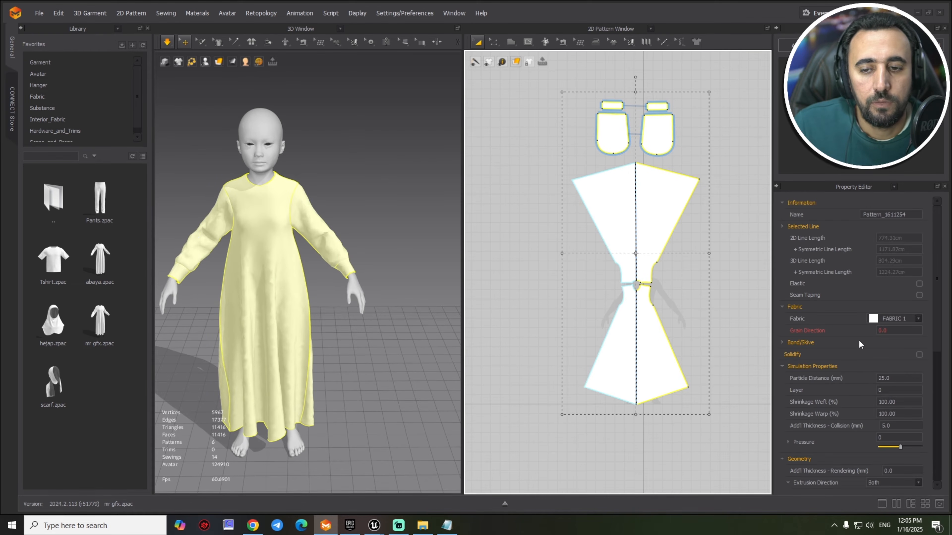
pyautogui.click(613, 27)
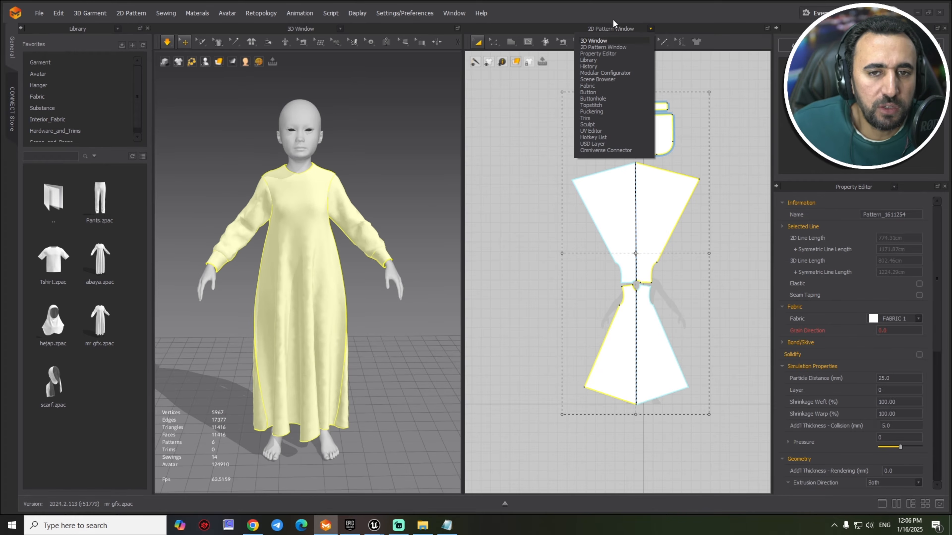
pyautogui.click(649, 30)
pyautogui.click(651, 29)
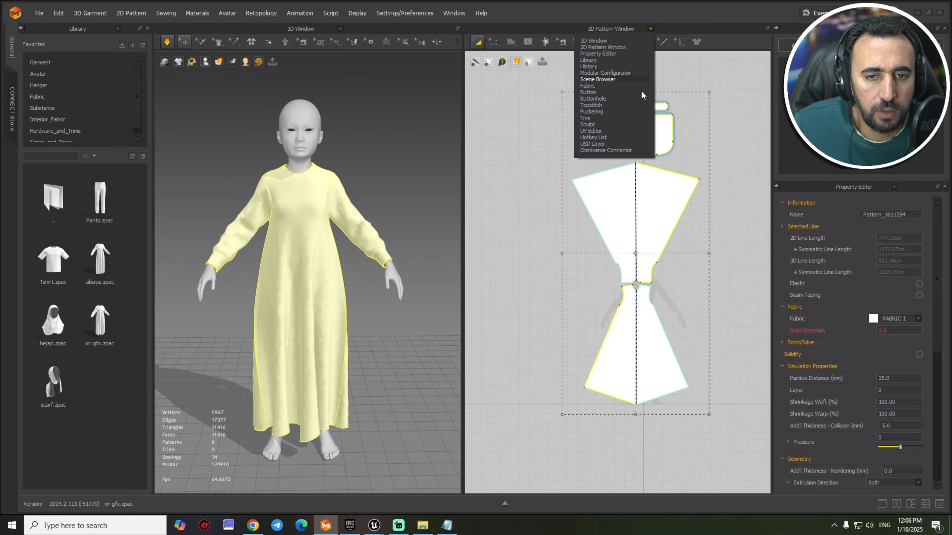
pyautogui.click(590, 131)
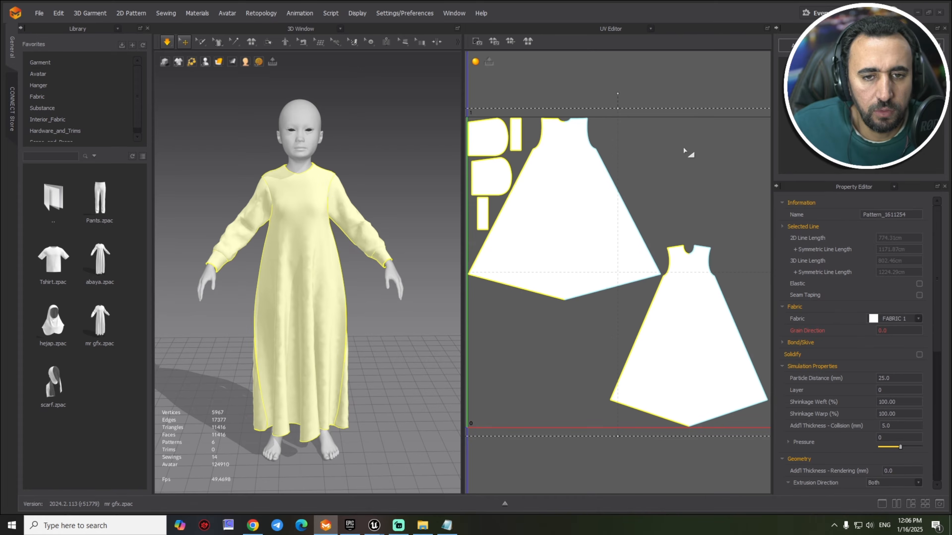
pyautogui.scroll(3, 656, 353)
pyautogui.scroll(-6, 660, 349)
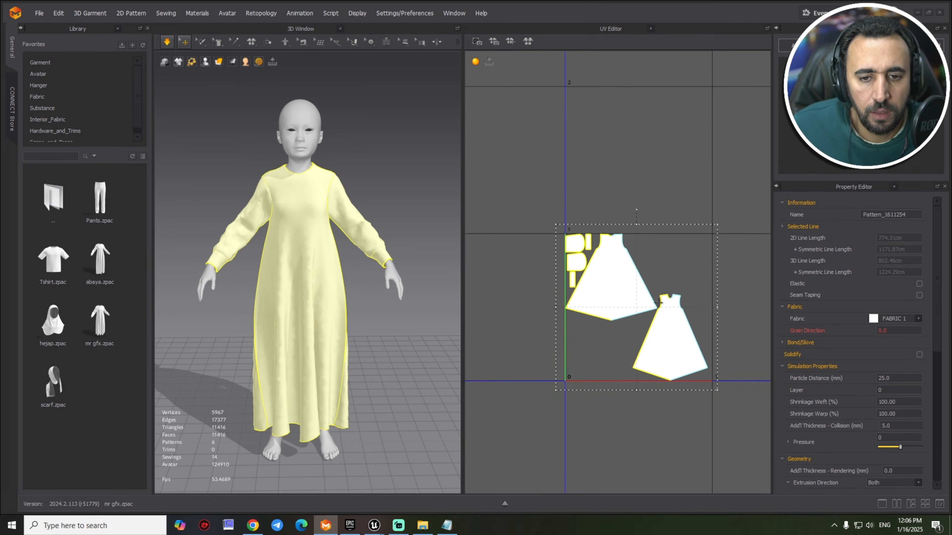
# Pack the UVs of all the dress patterns into the 0 to 1 area with Fix Scale Ratio enabled.
pyautogui.click(752, 182)
pyautogui.moveTo(517, 457); pyautogui.dragTo(518, 456)
pyautogui.rightClick(616, 297)
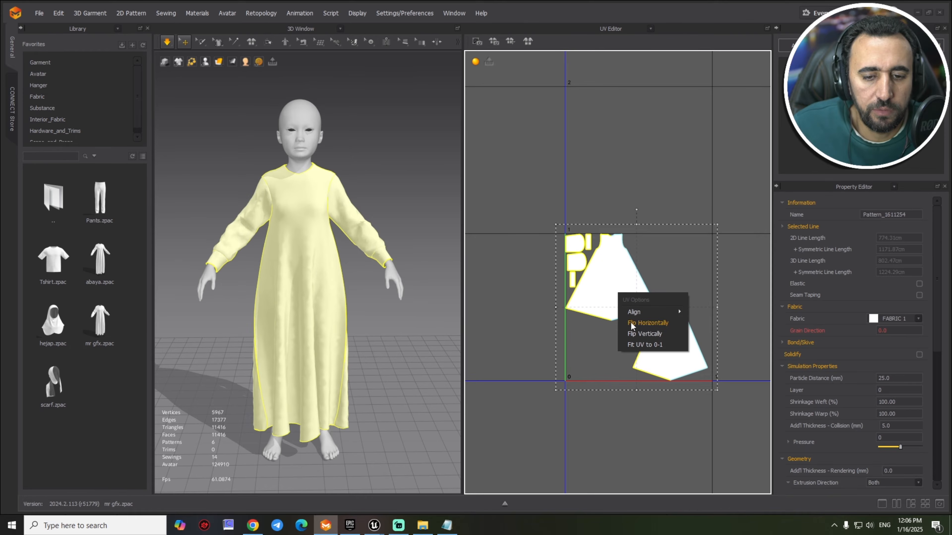
pyautogui.click(528, 41)
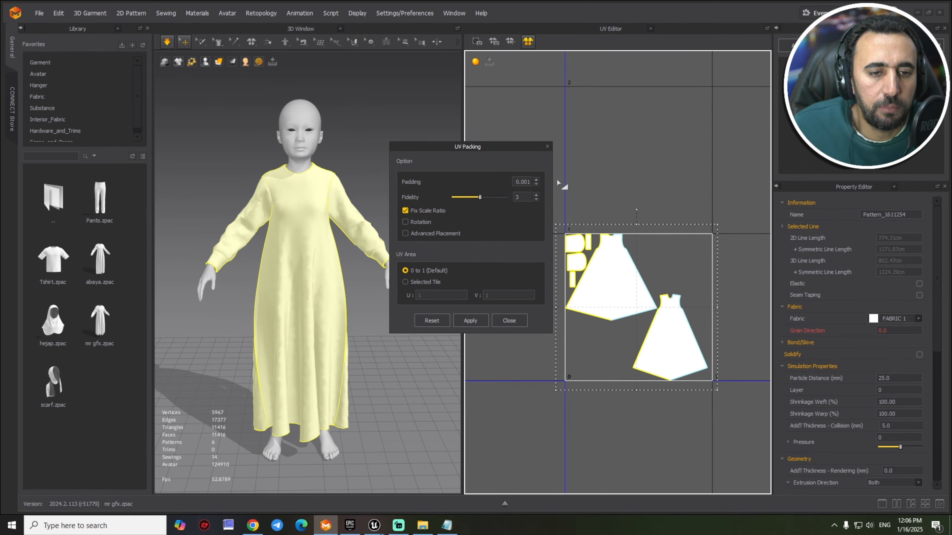
pyautogui.click(470, 321)
pyautogui.click(634, 204)
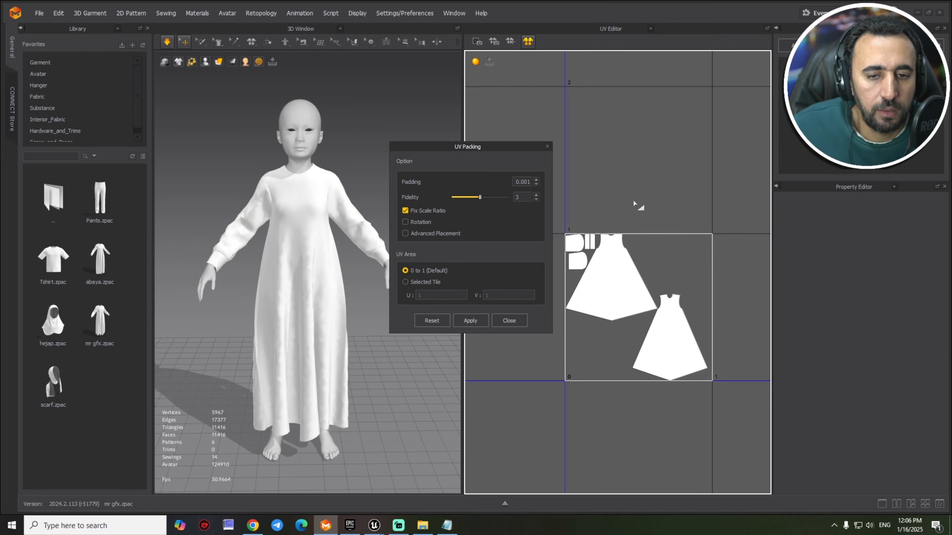
pyautogui.click(509, 320)
pyautogui.scroll(1, 562, 240)
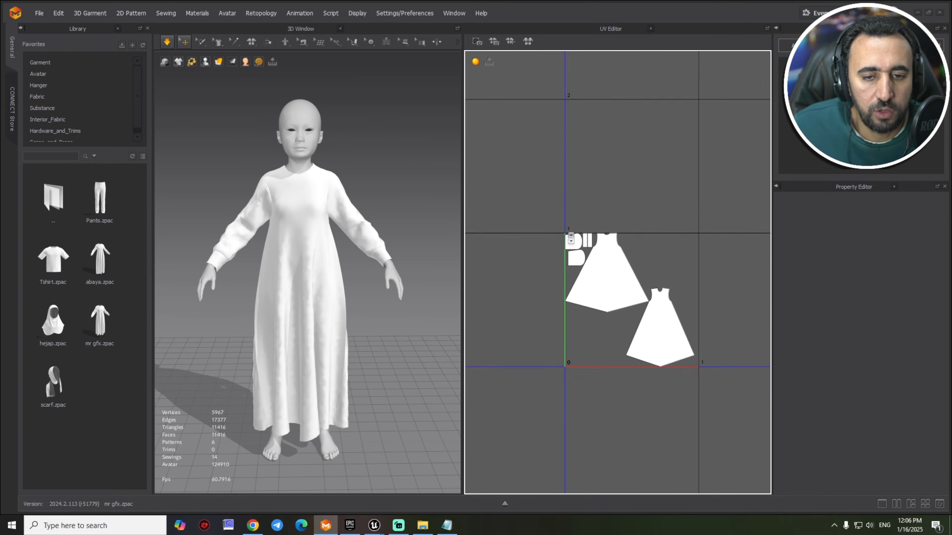
# Switch from the UV Editor back to the 2D Pattern Window and select all the dress patterns.
pyautogui.click(650, 29)
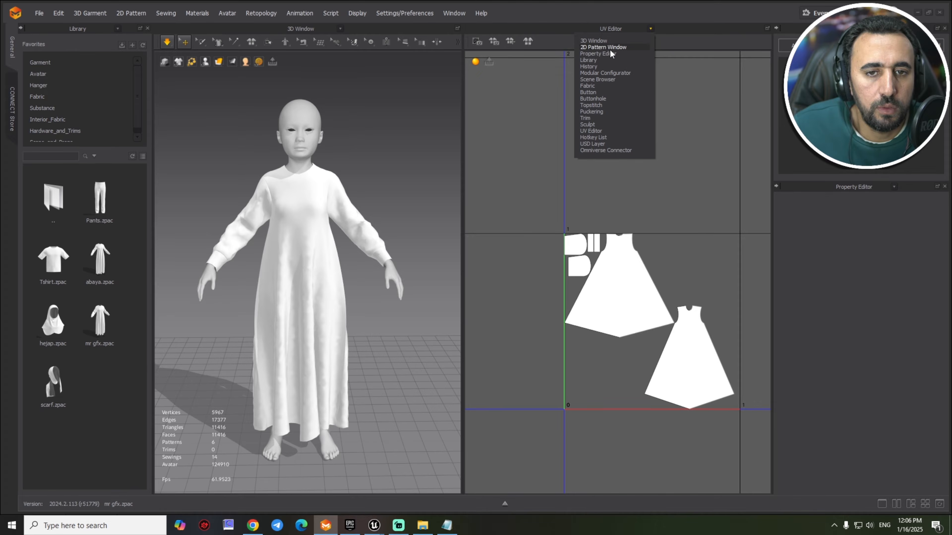
pyautogui.click(610, 47)
pyautogui.hotkey('ctrl', 'a')
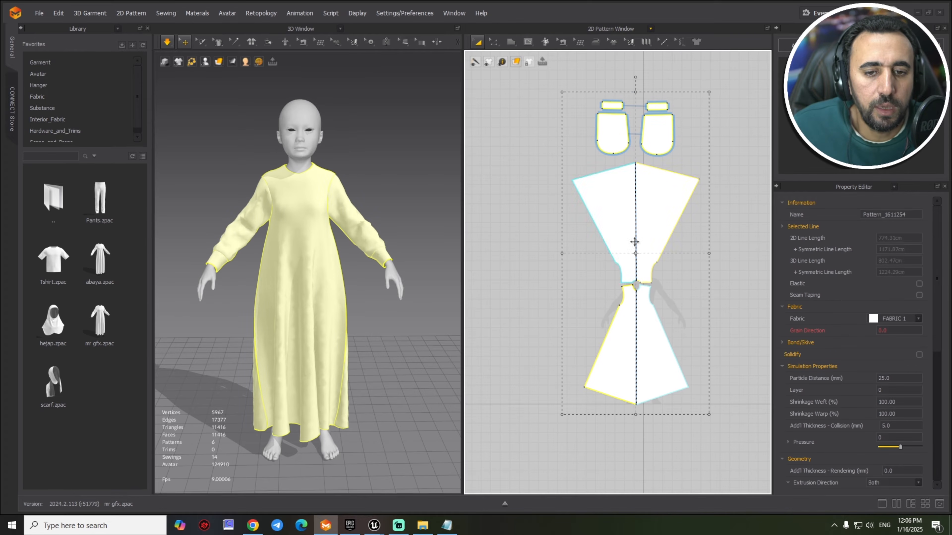
pyautogui.click(660, 76)
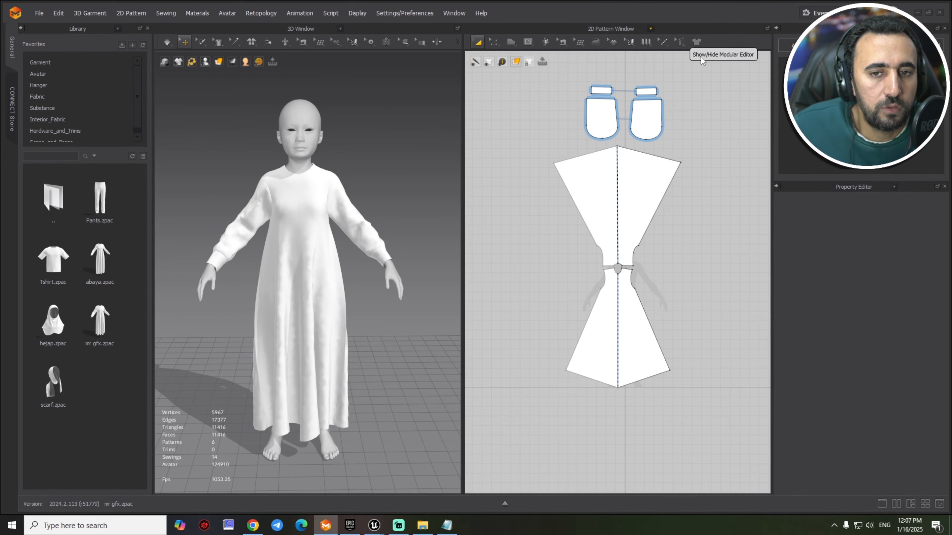
pyautogui.moveTo(704, 79); pyautogui.dragTo(543, 371)
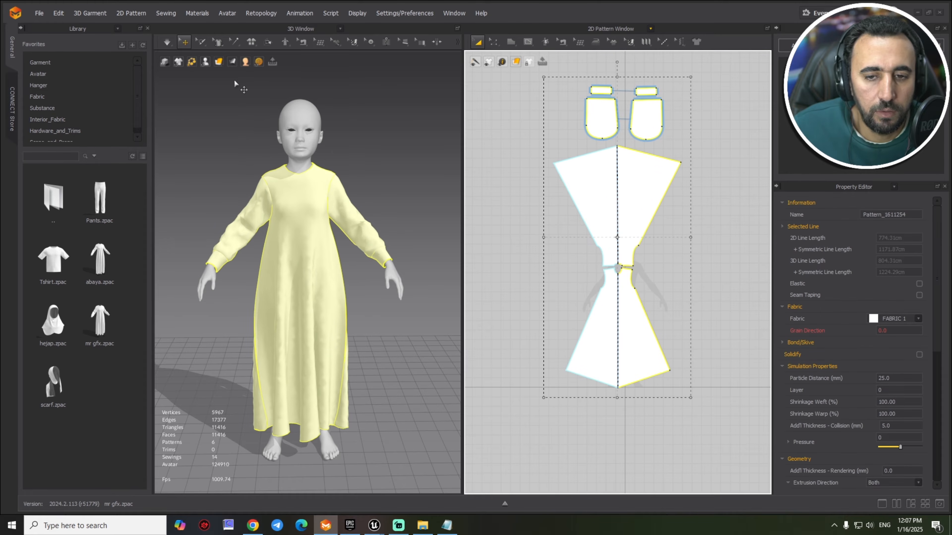
# Start a USD export of the selected dress and set the file type to USDA File (*.usda).
pyautogui.click(39, 13)
pyautogui.moveTo(61, 130)
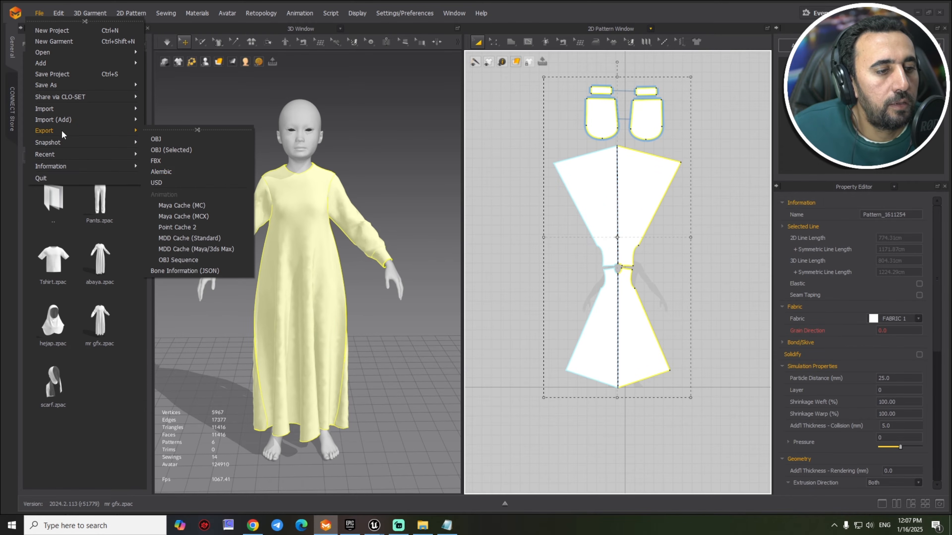
pyautogui.click(169, 181)
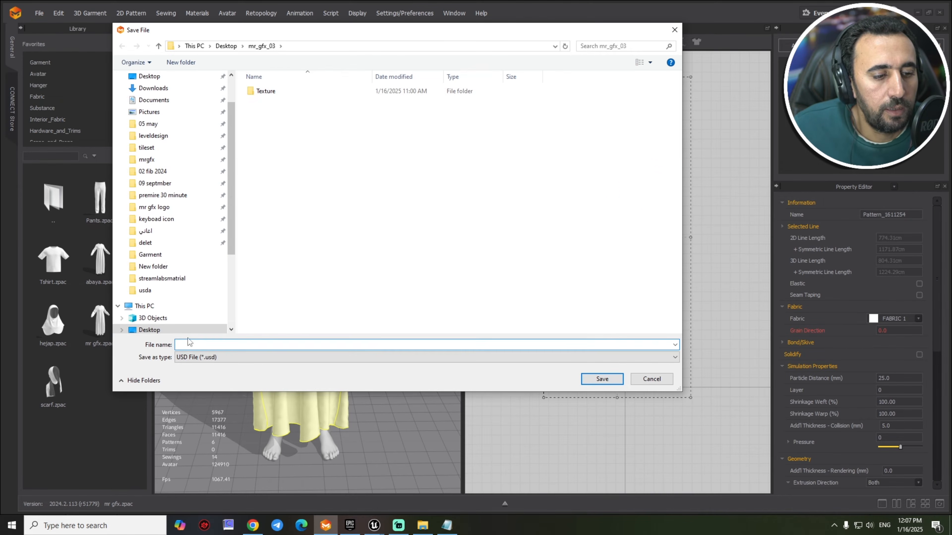
pyautogui.click(195, 358)
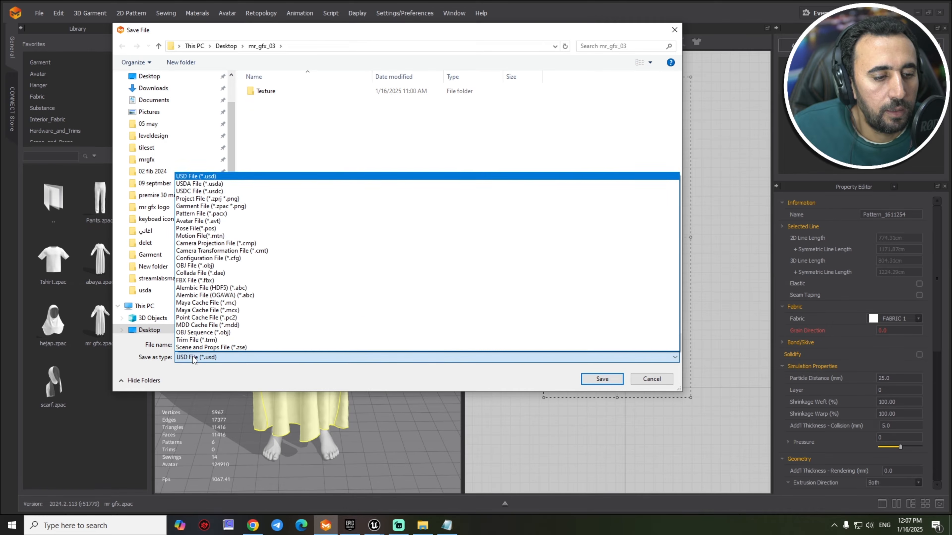
pyautogui.click(202, 184)
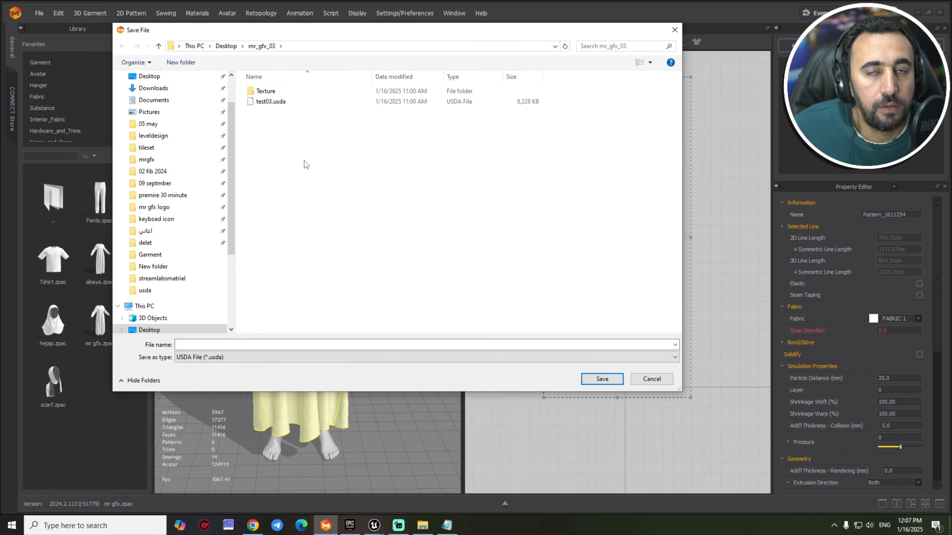
# Create a folder named mrgx_test04 on the Desktop and open it as the export destination.
pyautogui.click(149, 76)
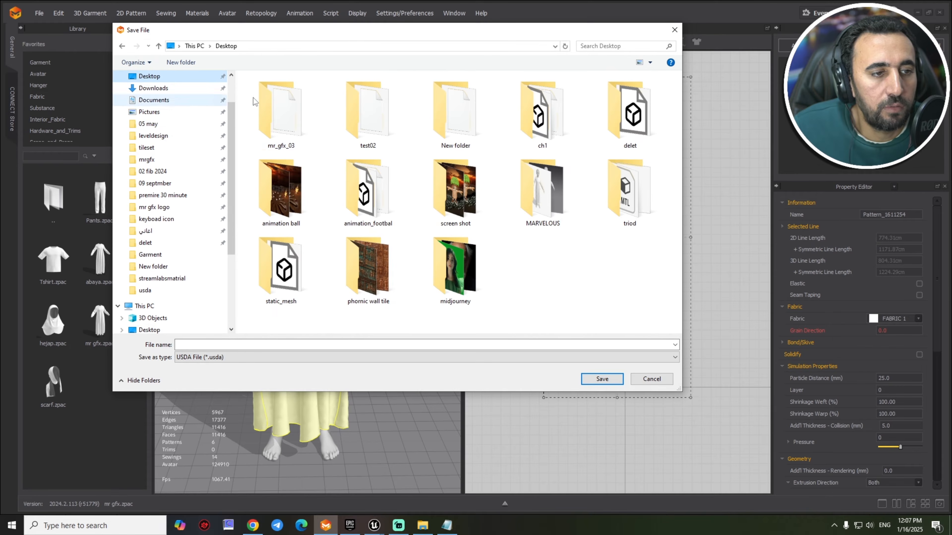
pyautogui.click(185, 62)
pyautogui.write('test')
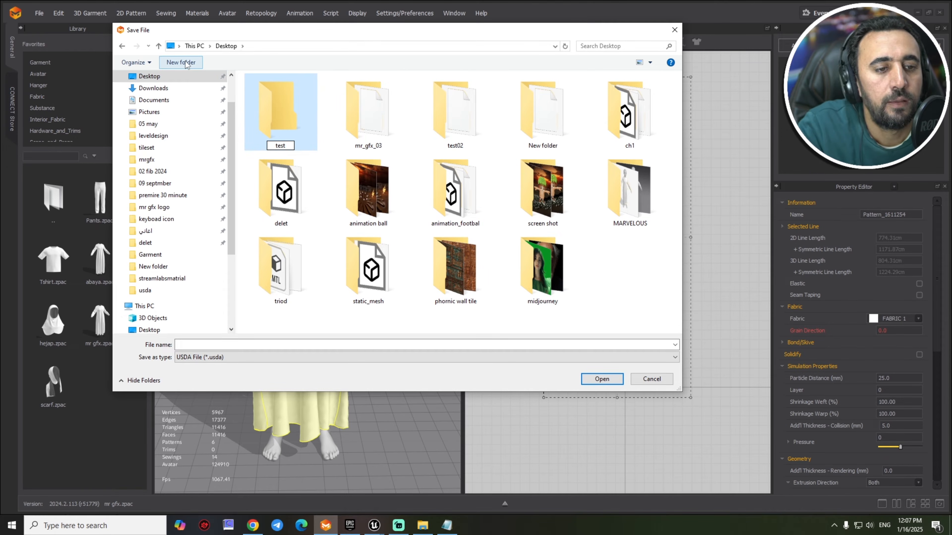
pyautogui.press('BackSpace')
pyautogui.press('BackSpace')
pyautogui.press('BackSpace')
pyautogui.press('BackSpace')
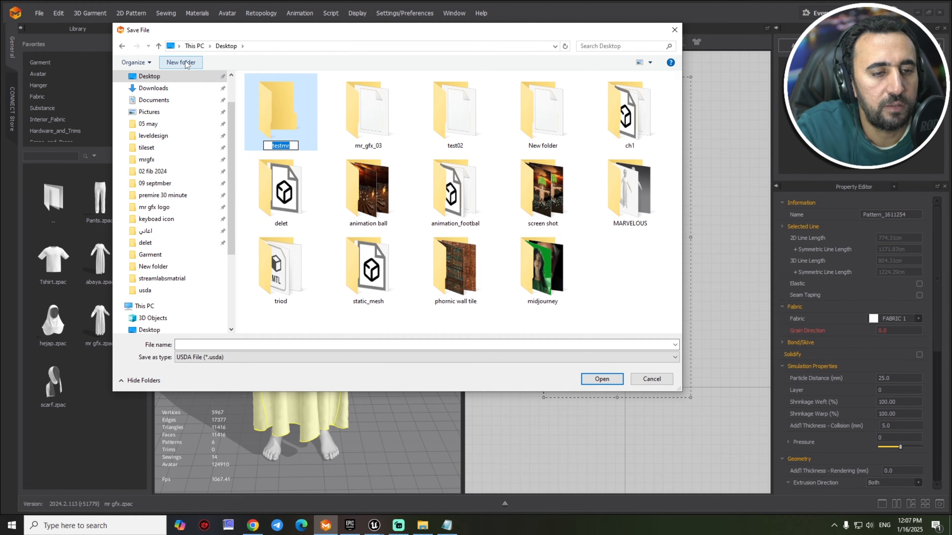
pyautogui.write('mrgx_')
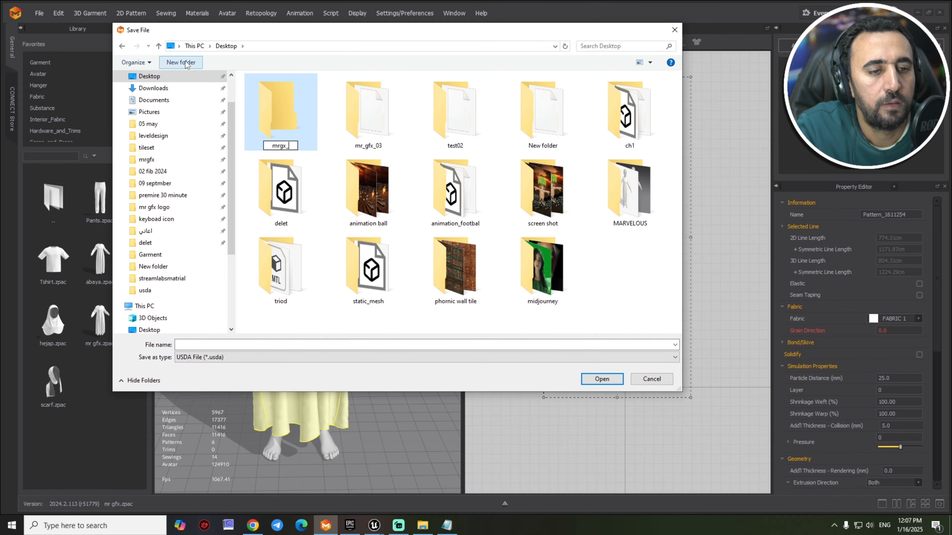
pyautogui.write('test')
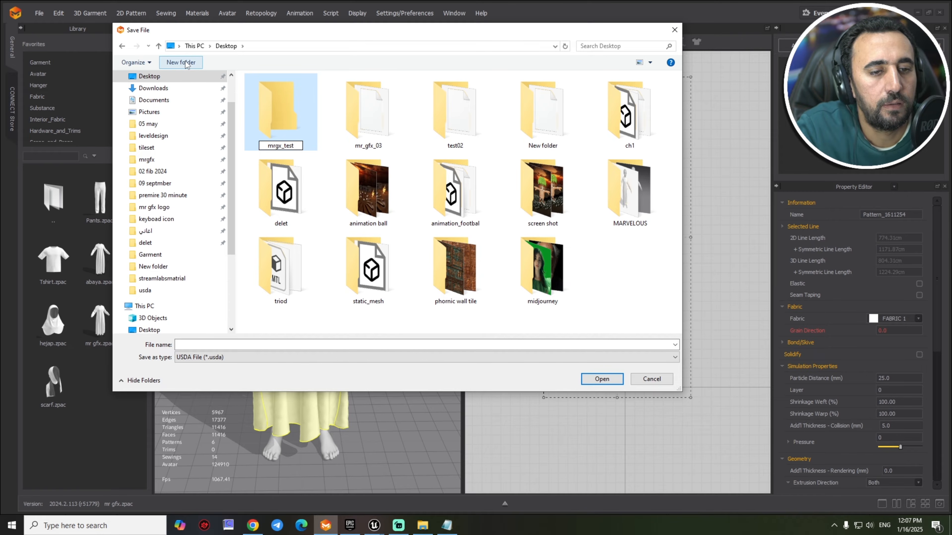
pyautogui.write('04')
pyautogui.press('Return')
pyautogui.press('Return')
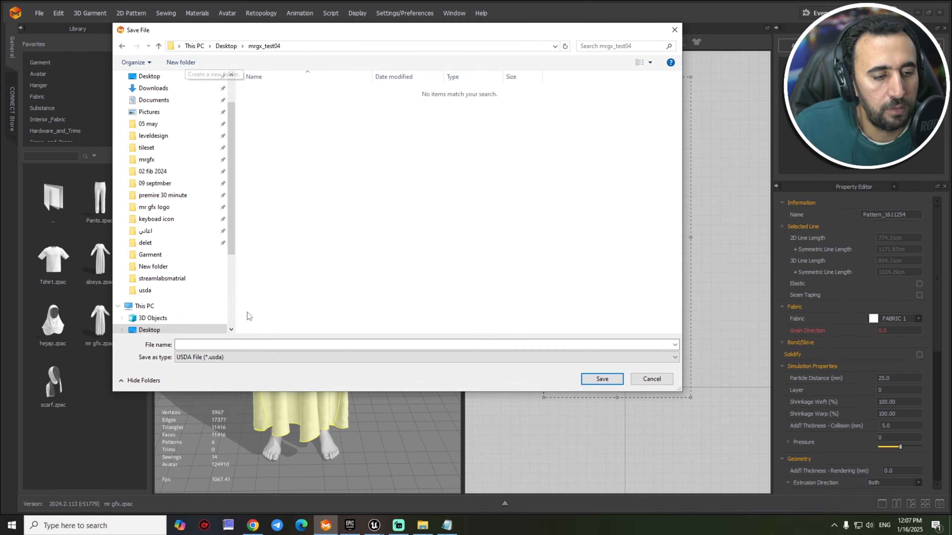
# Name the USDA export file test04 and save it in the mrgx_test04 folder.
pyautogui.click(249, 357)
pyautogui.click(250, 347)
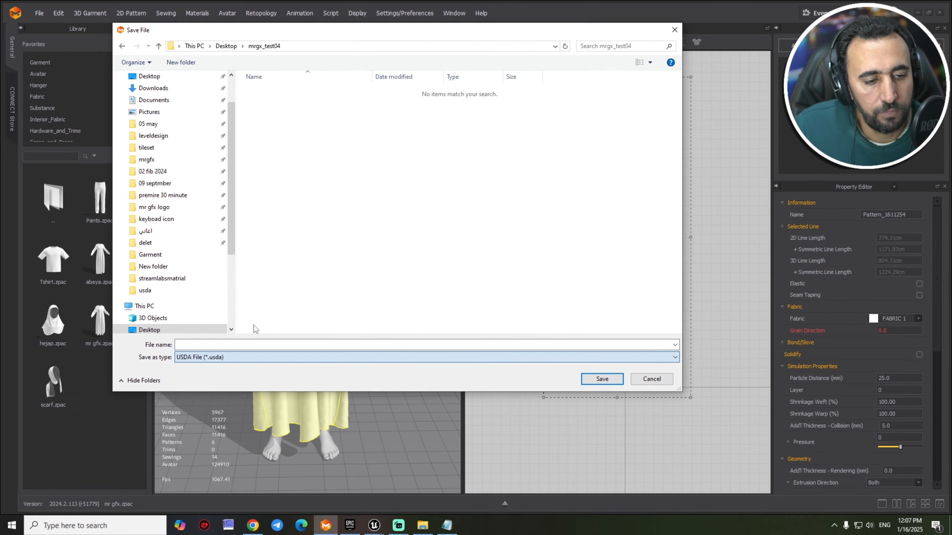
pyautogui.click(253, 344)
pyautogui.write('test04')
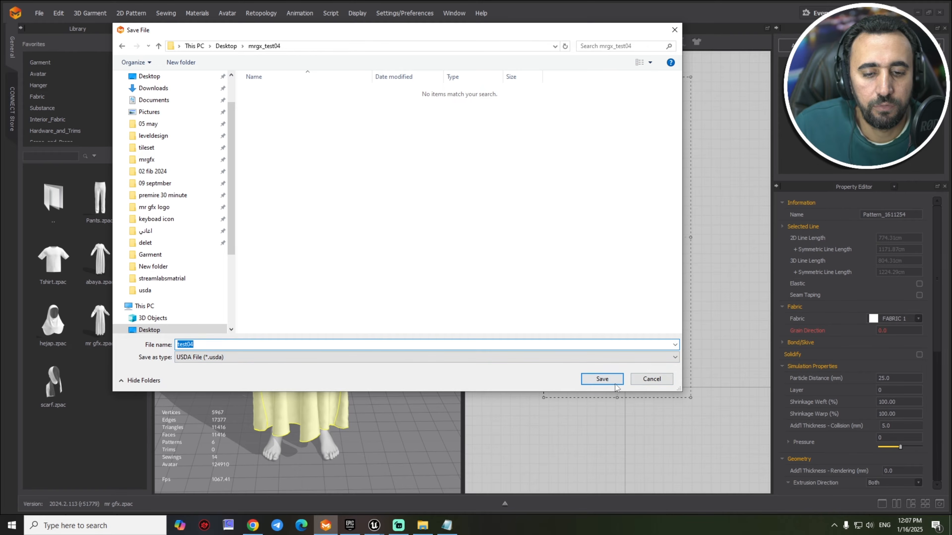
pyautogui.click(602, 378)
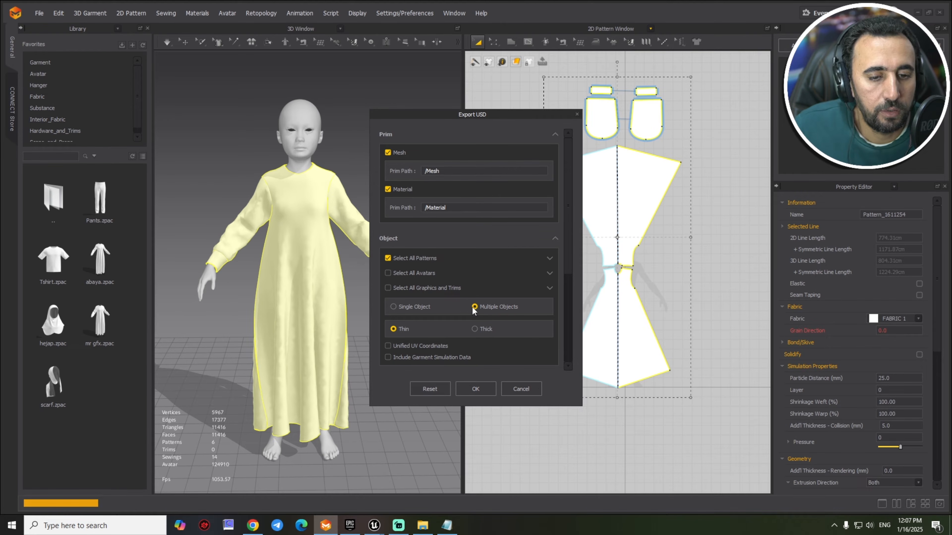
# Enable Unified UV Coordinates and Include Garment Simulation Data, and run the USD export of the dress.
pyautogui.click(421, 345)
pyautogui.moveTo(564, 231); pyautogui.dragTo(569, 279)
pyautogui.scroll(-4, 568, 243)
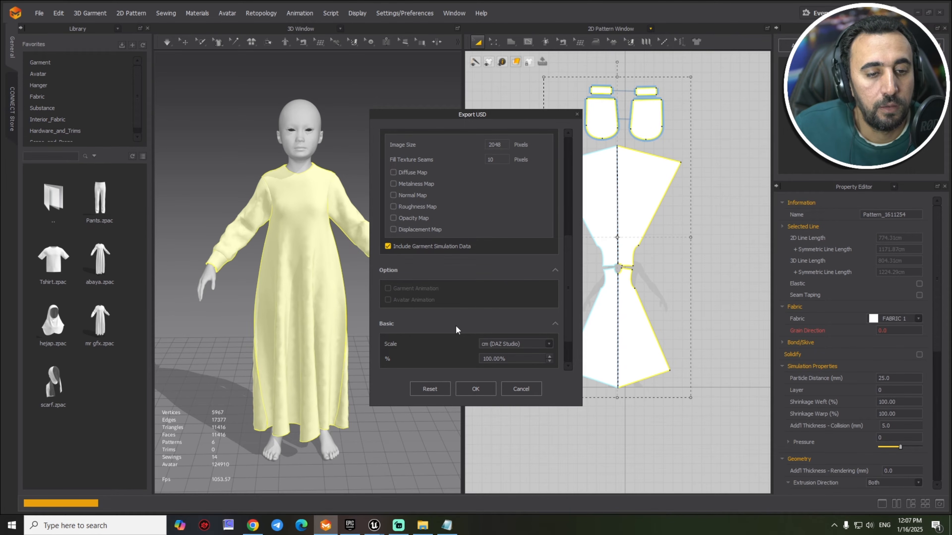
pyautogui.click(475, 389)
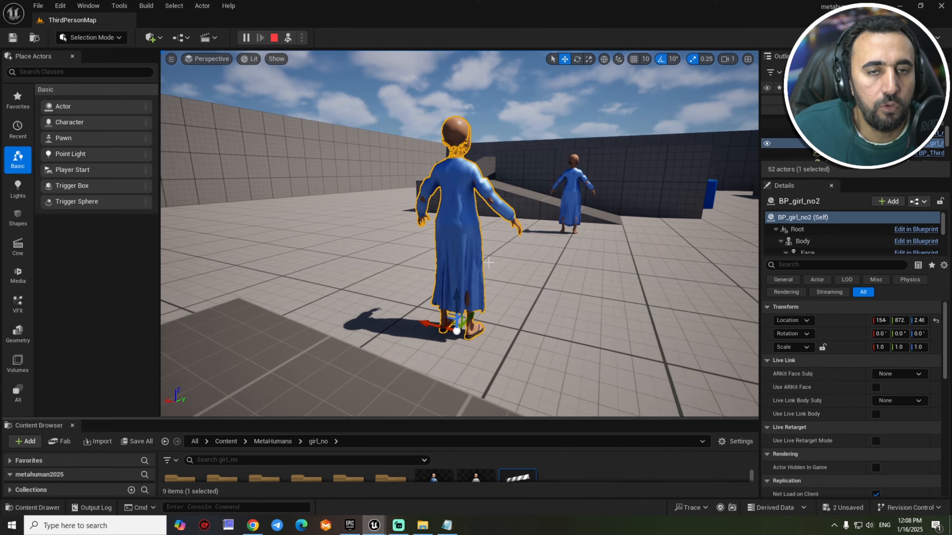
# Switch to Unreal Engine, stop the running simulation after viewing the blue dress, and briefly play-test the level.
pyautogui.scroll(4, 497, 285)
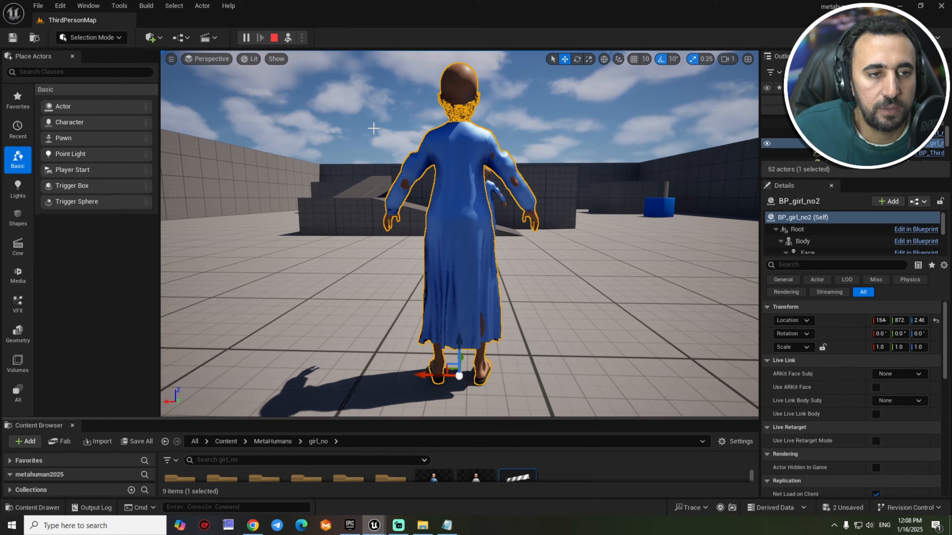
pyautogui.click(274, 38)
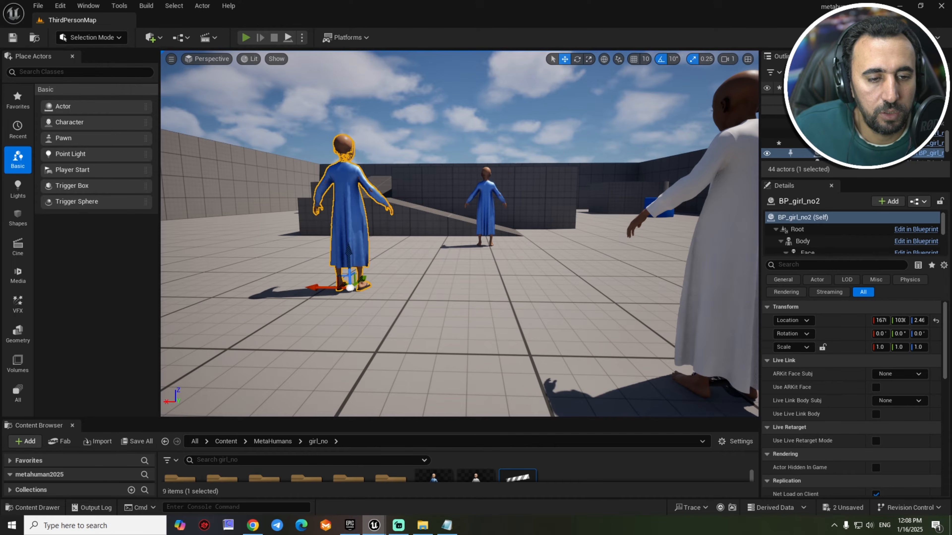
pyautogui.click(245, 38)
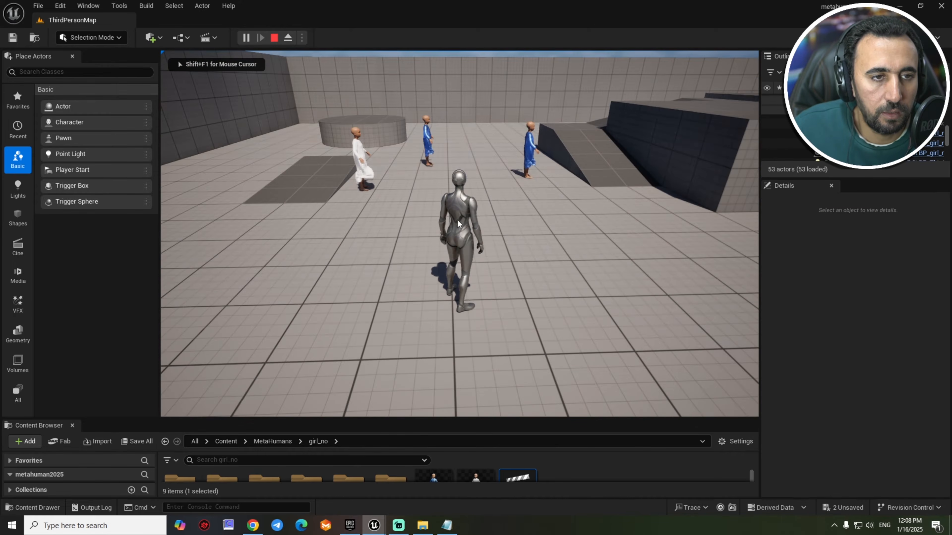
pyautogui.press('Escape')
pyautogui.click(302, 38)
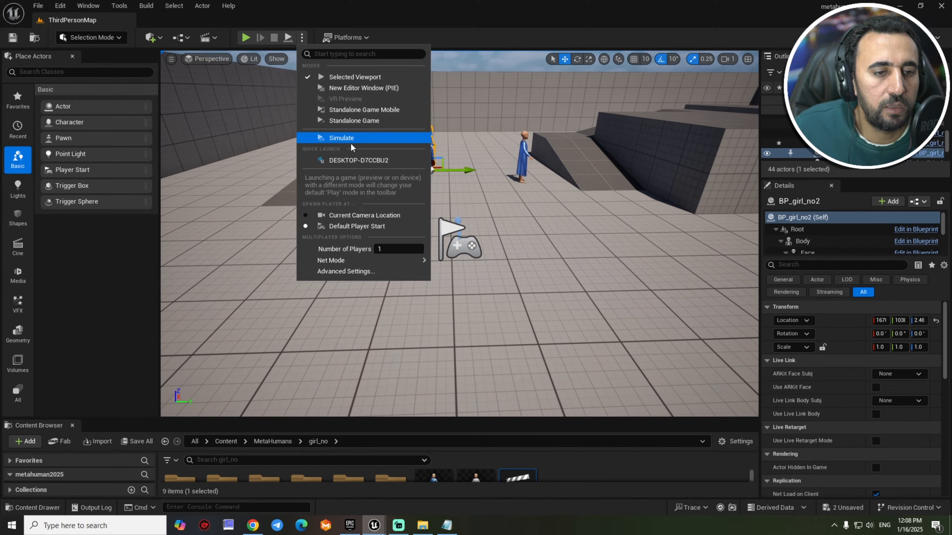
pyautogui.press('Escape')
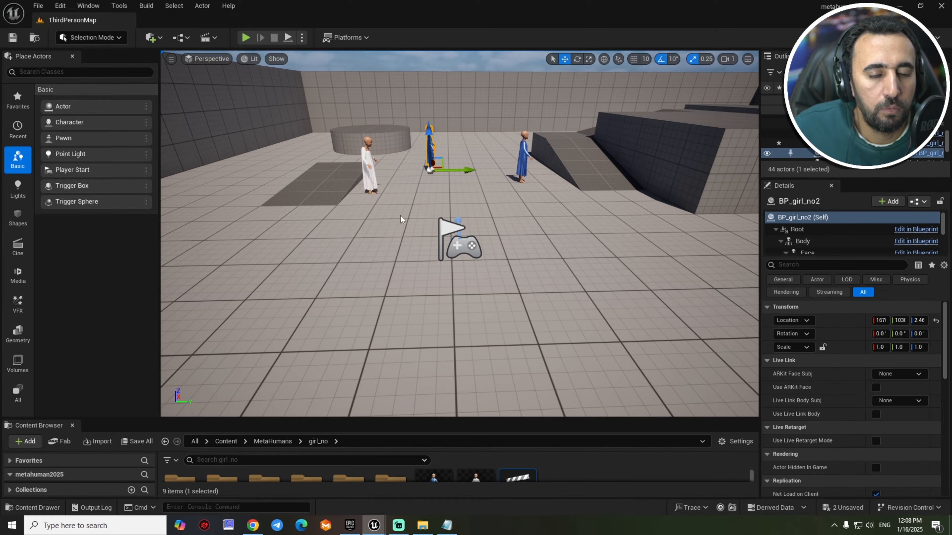
# Simulate the level and move the BP_girl_no2 character across the floor to examine how its blue dress reacts.
pyautogui.hotkey('alt', 's')
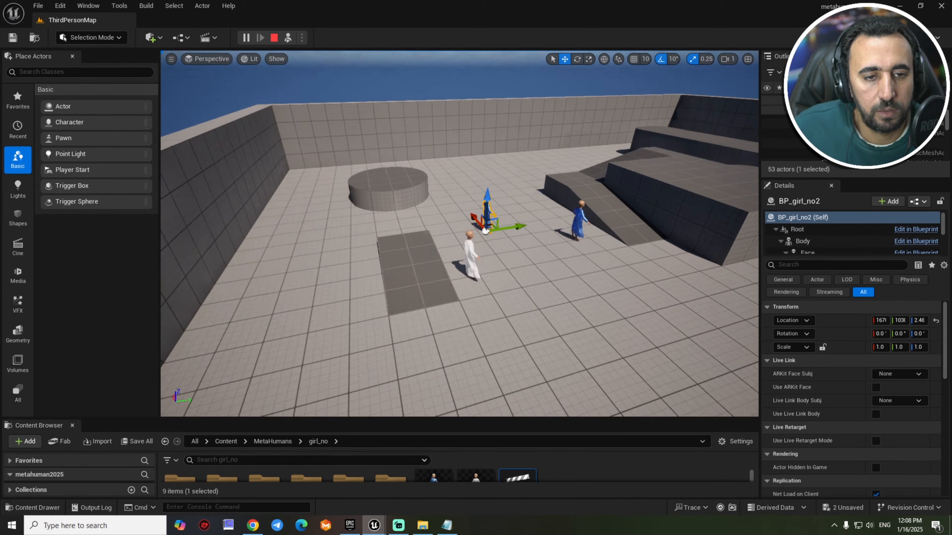
pyautogui.press('f')
pyautogui.keyDown('alt'); pyautogui.moveTo(432, 188); pyautogui.dragTo(370, 316); pyautogui.keyUp('alt')
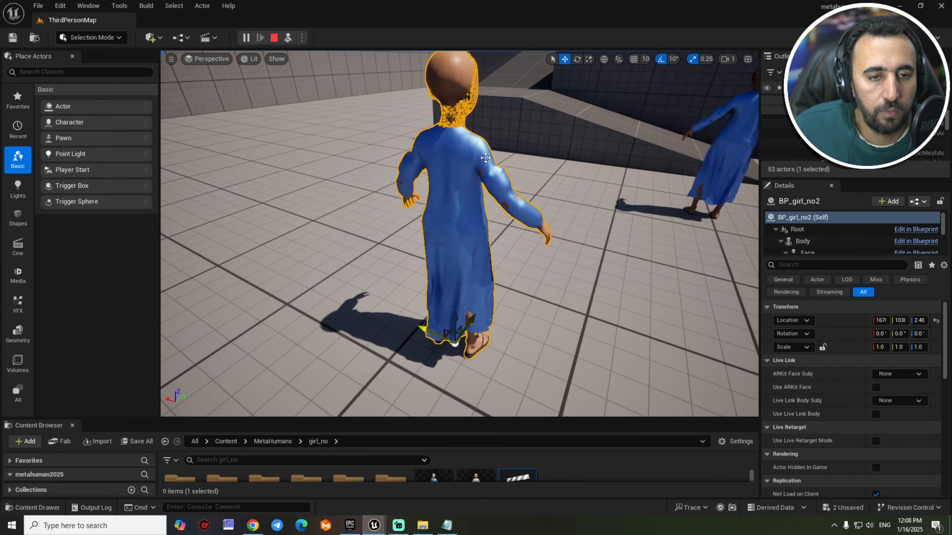
pyautogui.keyDown('alt'); pyautogui.moveTo(495, 228); pyautogui.dragTo(476, 260); pyautogui.keyUp('alt')
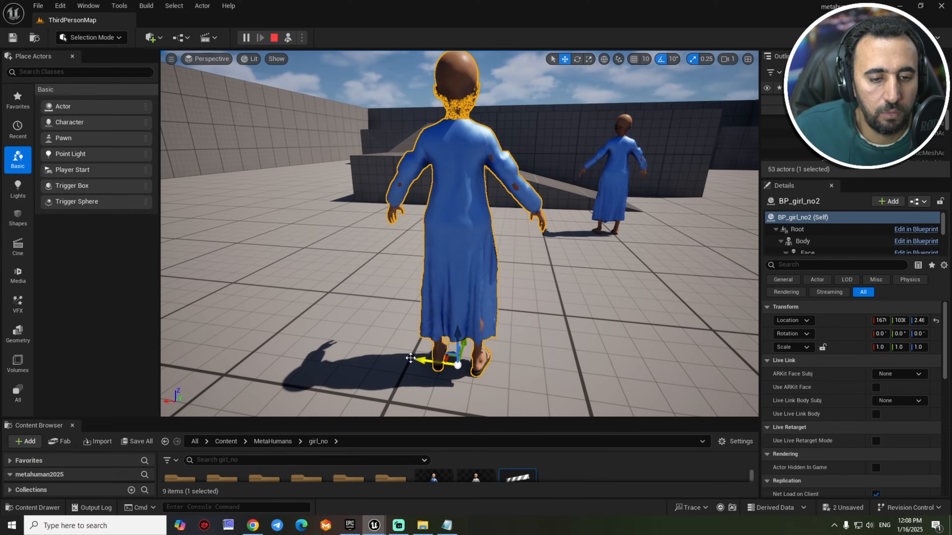
pyautogui.keyDown('alt'); pyautogui.moveTo(375, 339); pyautogui.dragTo(425, 361); pyautogui.keyUp('alt')
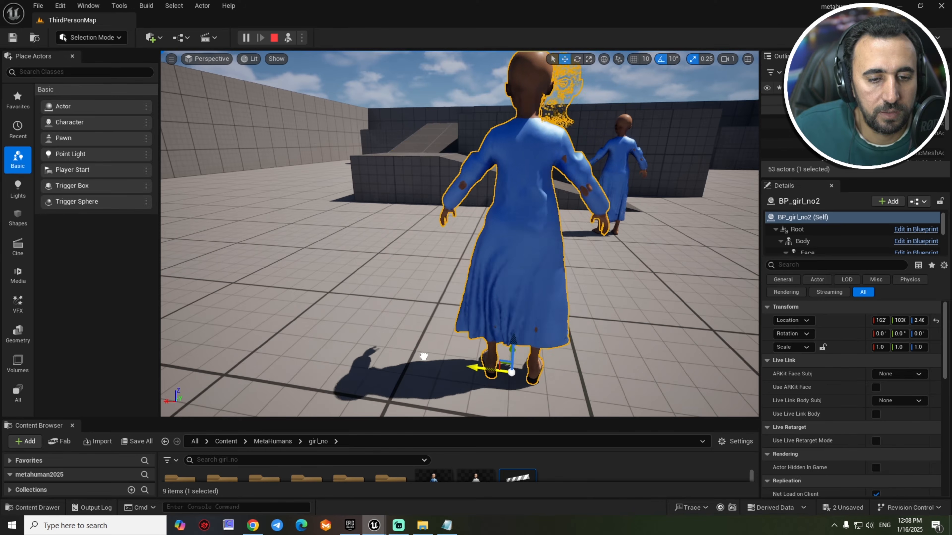
pyautogui.click(615, 167)
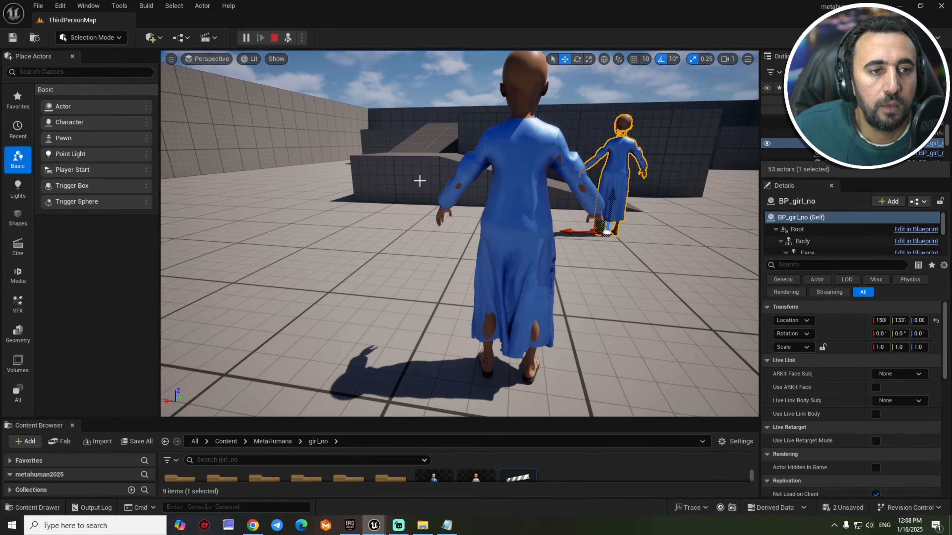
pyautogui.press('Escape')
# Delete the white-dressed girl and the blue-dressed girl beside the ramp from the level, despite their references.
pyautogui.press('s')
pyautogui.moveTo(416, 284); pyautogui.dragTo(417, 326, button='right')
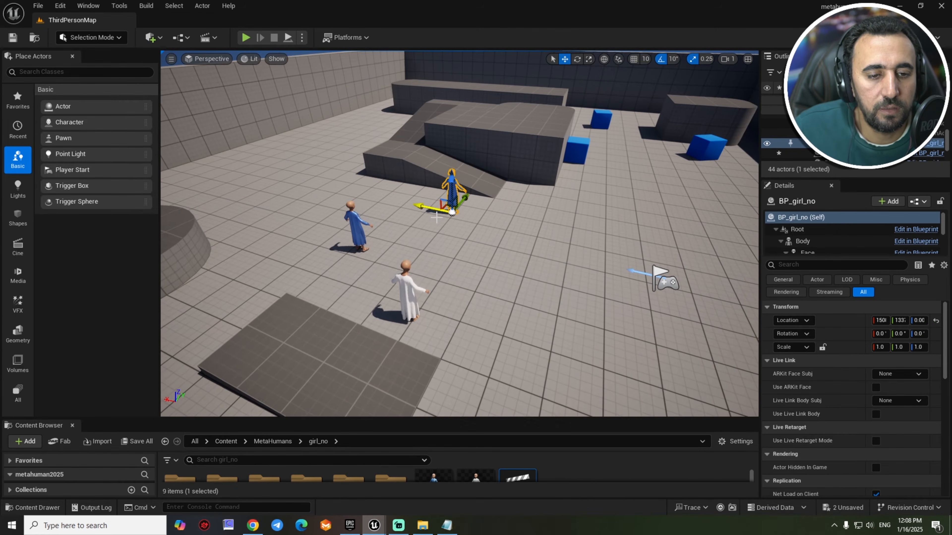
pyautogui.click(412, 293)
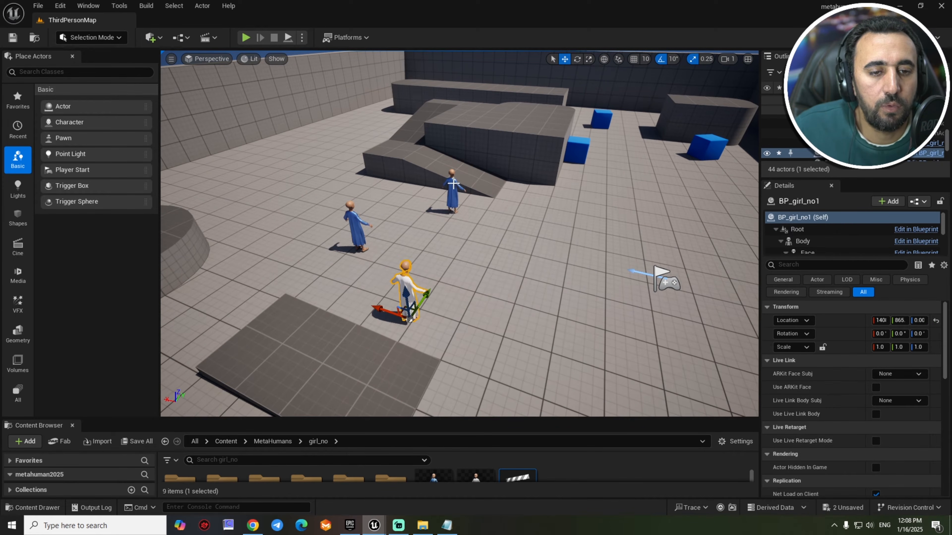
pyautogui.keyDown('ctrl'); pyautogui.click(453, 184); pyautogui.keyUp('ctrl')
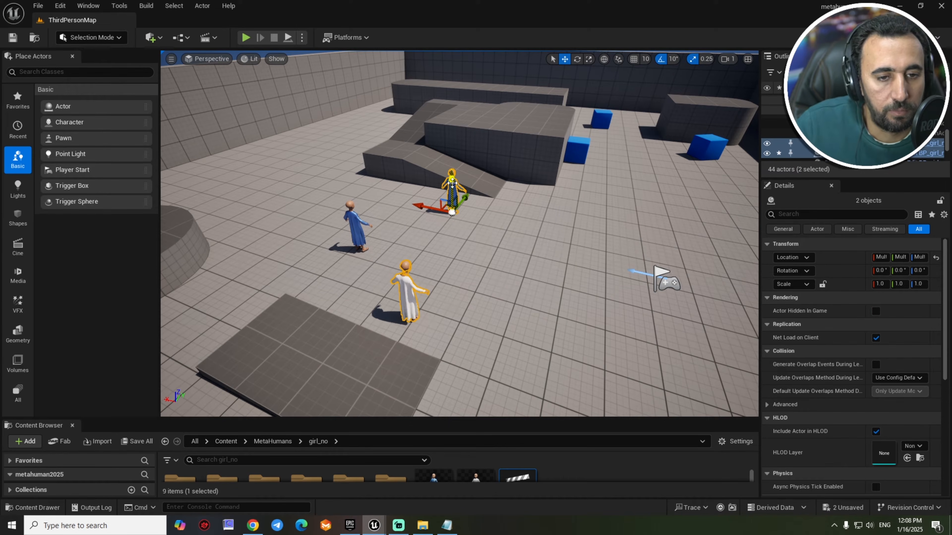
pyautogui.press('Delete')
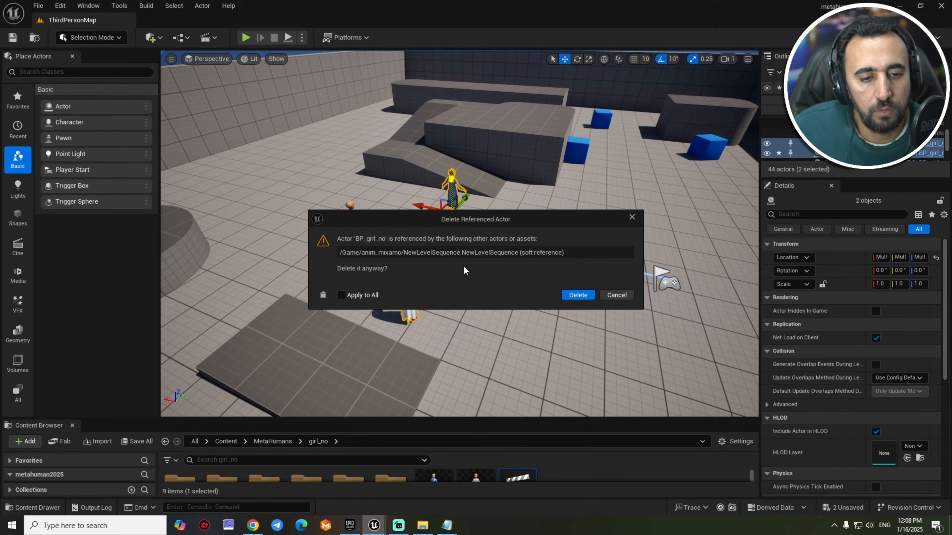
pyautogui.click(578, 295)
pyautogui.rightClick(439, 227)
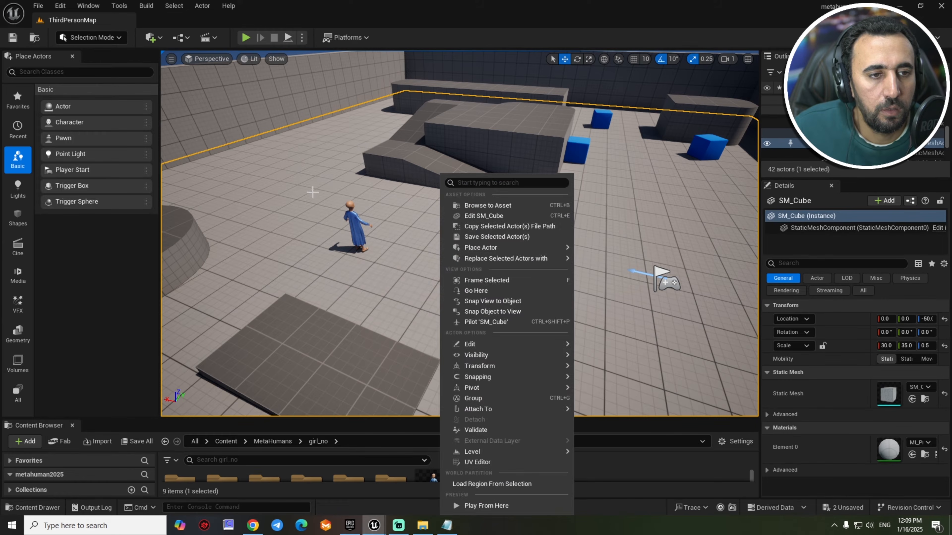
pyautogui.press('Escape')
# Create a folder named test04 in the project's Content folder and open it.
pyautogui.hotkey('ctrl', 'space')
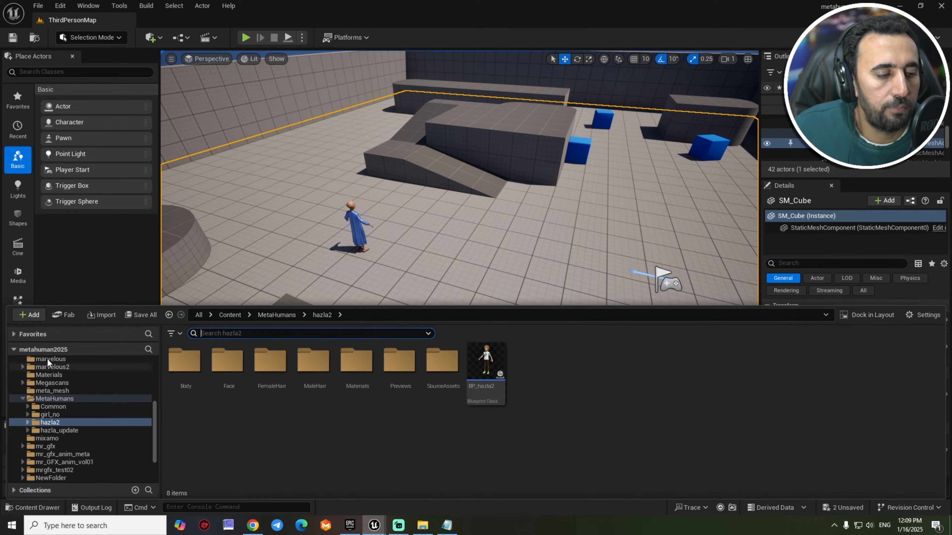
pyautogui.scroll(5, 56, 405)
pyautogui.click(41, 370)
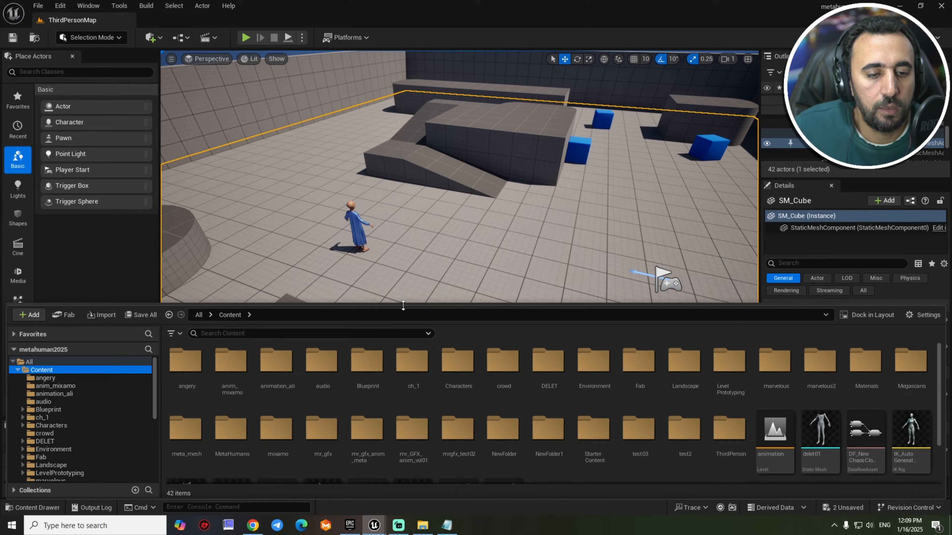
pyautogui.moveTo(402, 305); pyautogui.dragTo(403, 251)
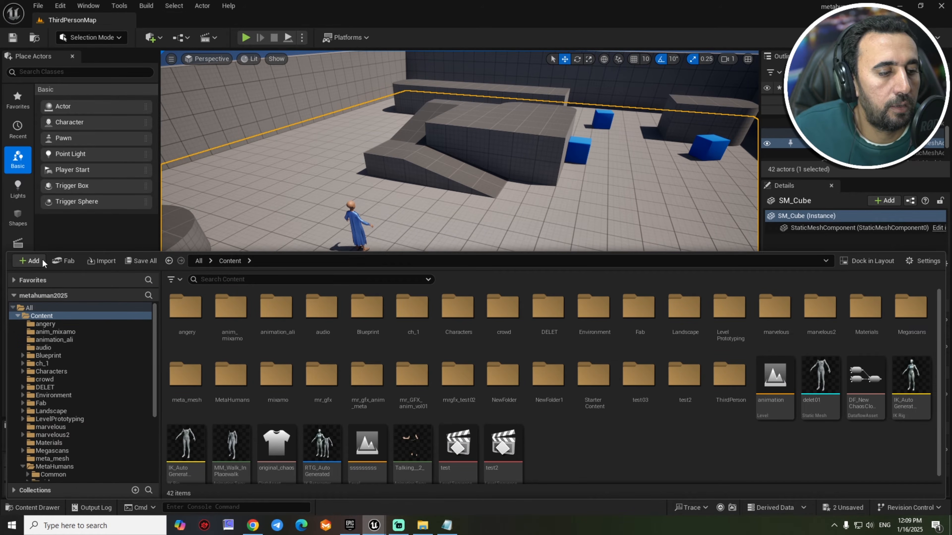
pyautogui.click(30, 261)
pyautogui.click(80, 185)
pyautogui.write('t')
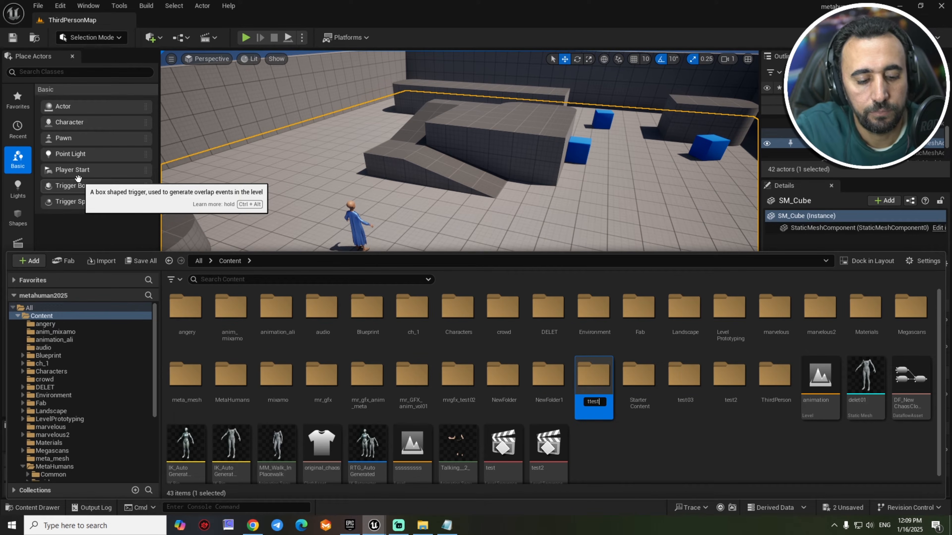
pyautogui.write('est04')
pyautogui.press('Return')
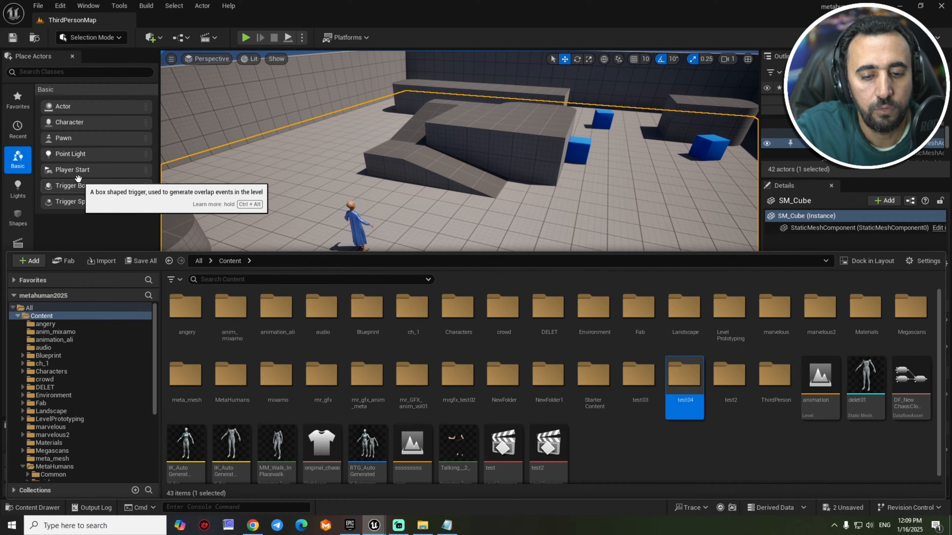
pyautogui.press('Return')
# Create a Cloth Asset named test04 in the test04 folder and open it in the cloth editor.
pyautogui.rightClick(329, 343)
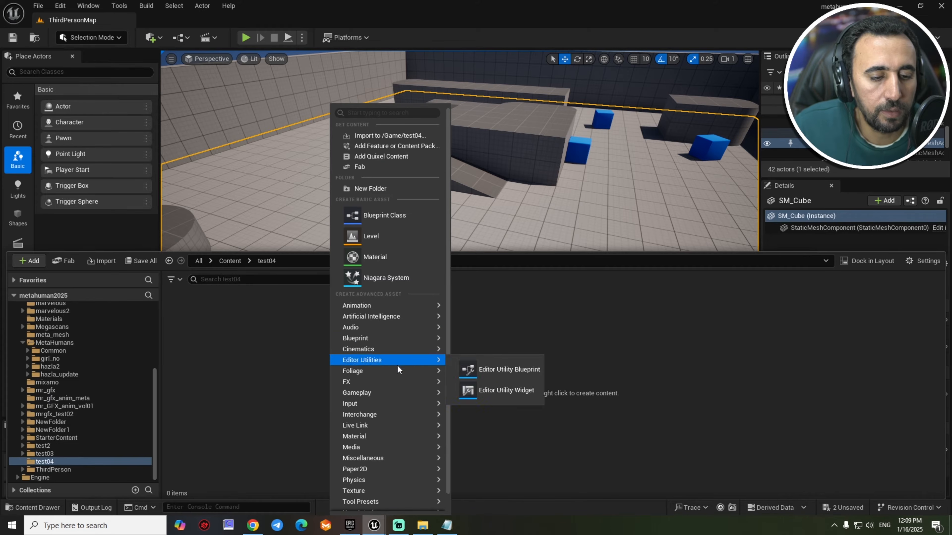
pyautogui.moveTo(374, 469)
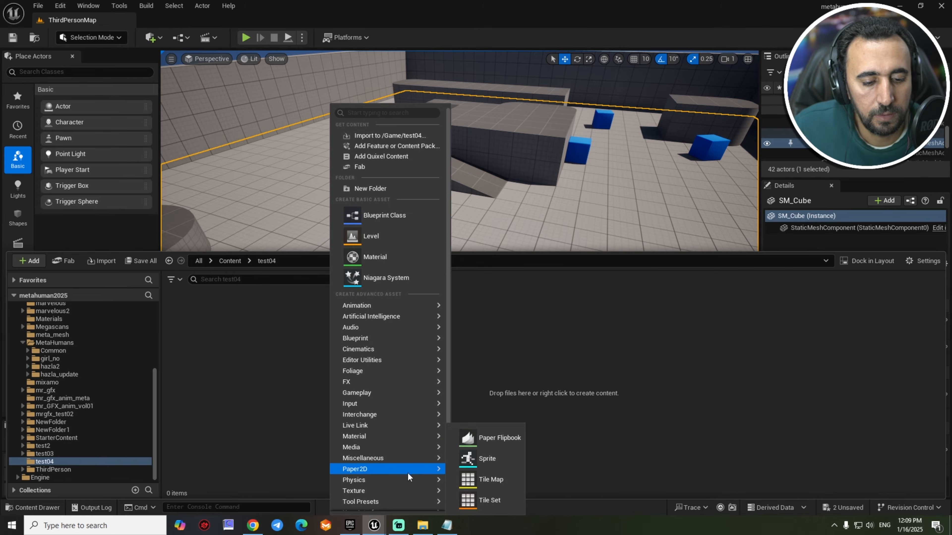
pyautogui.moveTo(409, 480)
pyautogui.click(506, 353)
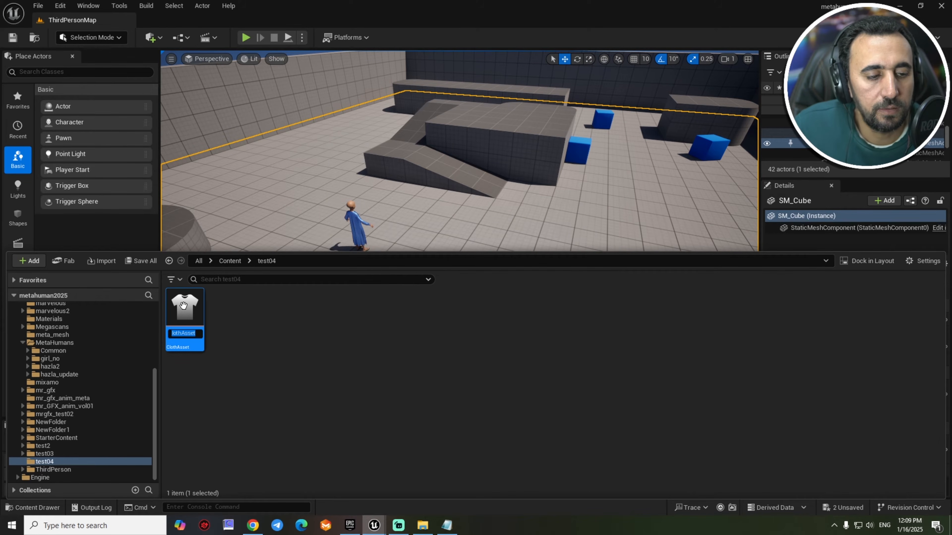
pyautogui.write('test0')
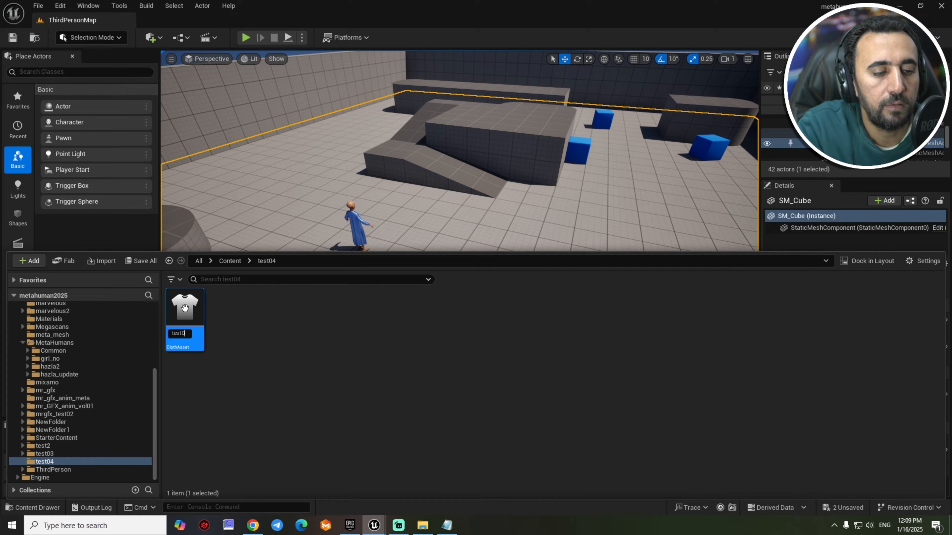
pyautogui.write('4')
pyautogui.press('Return')
pyautogui.doubleClick(185, 308)
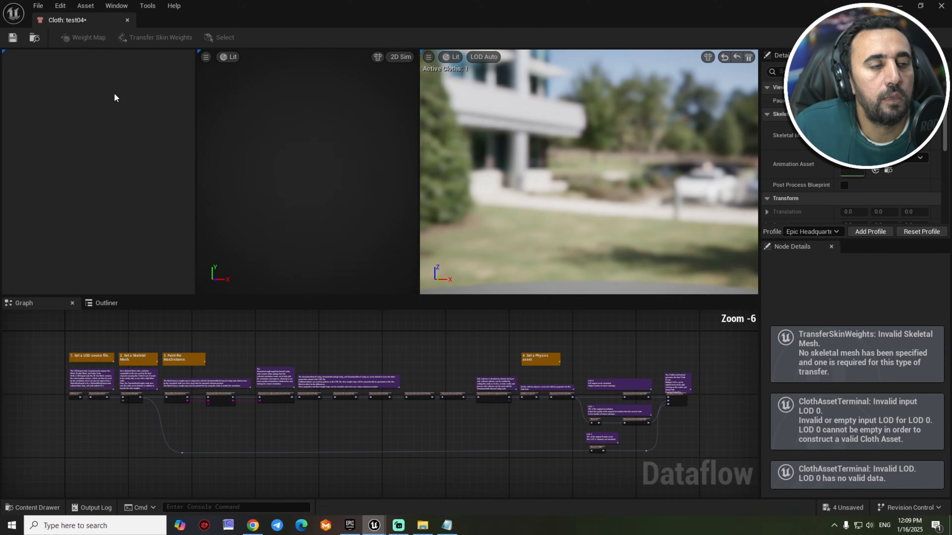
# Load test04.usda from the Desktop folder mrgx_test04 as the USD File of the USDImport node.
pyautogui.moveTo(96, 397); pyautogui.dragTo(231, 414, button='right')
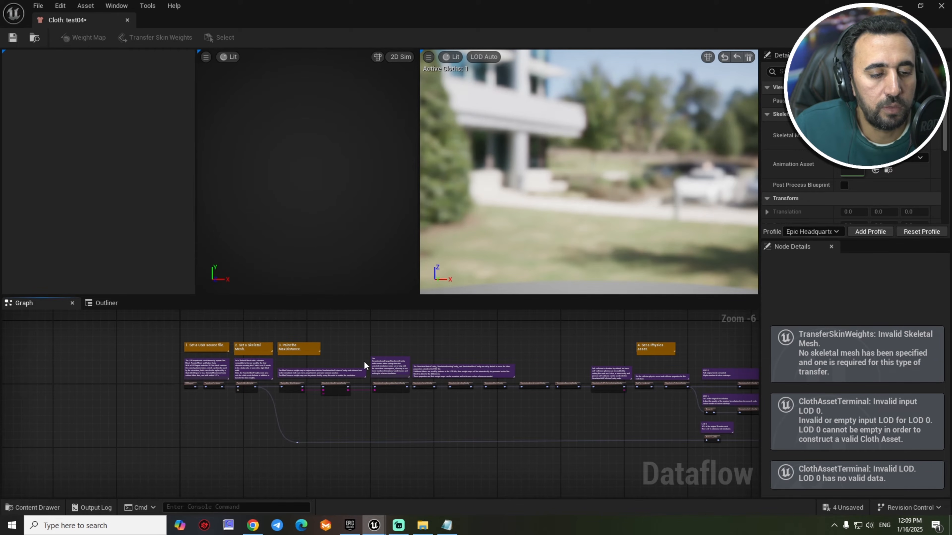
pyautogui.moveTo(192, 381); pyautogui.dragTo(250, 379, button='right')
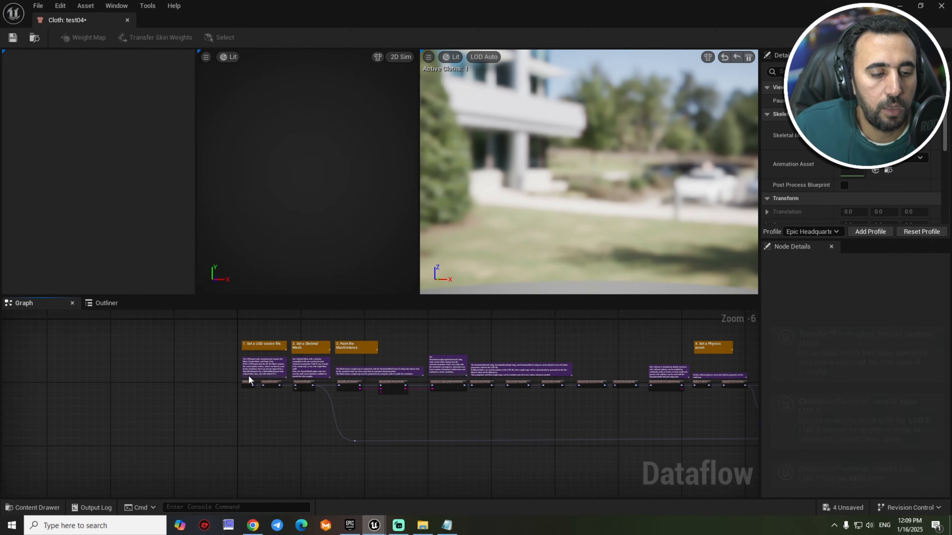
pyautogui.scroll(7, 249, 380)
pyautogui.click(227, 401)
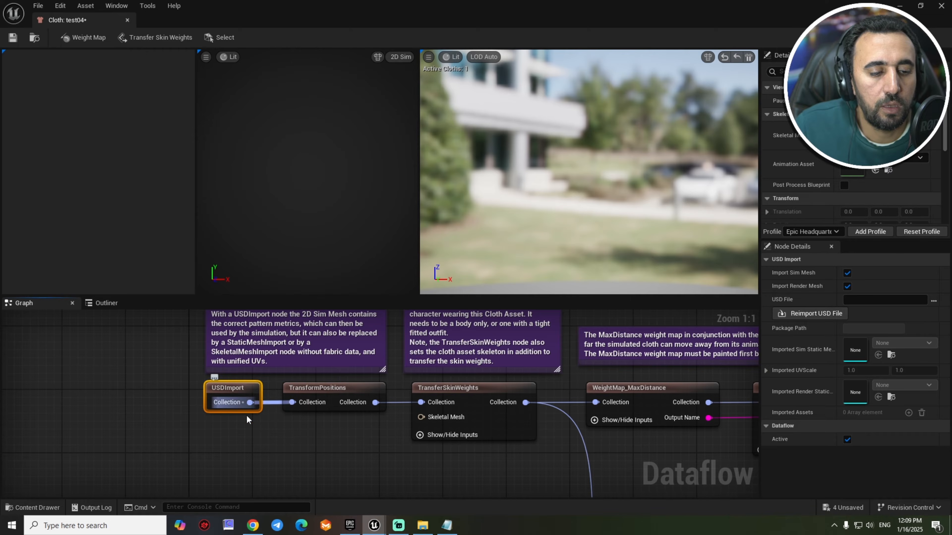
pyautogui.scroll(-1, 268, 462)
pyautogui.scroll(-1, 261, 442)
pyautogui.moveTo(261, 442); pyautogui.dragTo(293, 437, button='right')
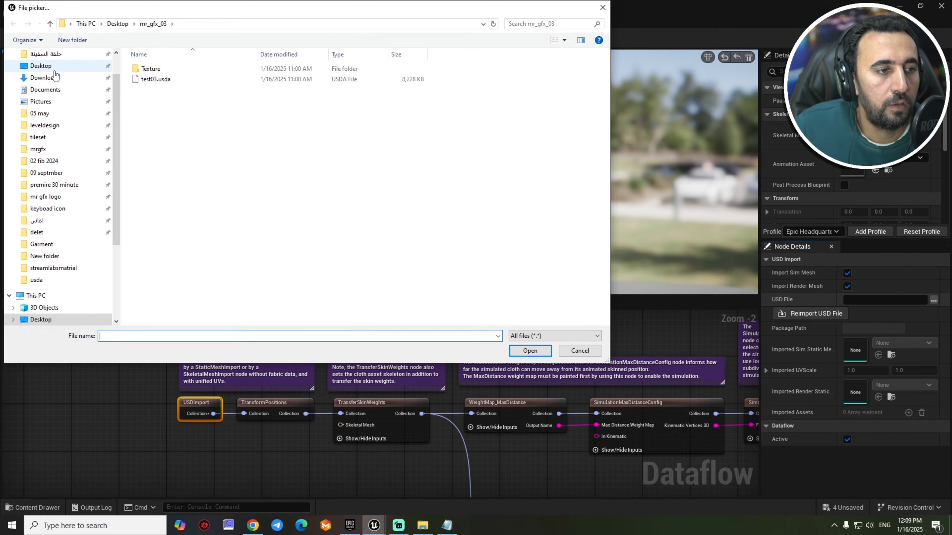
pyautogui.click(41, 65)
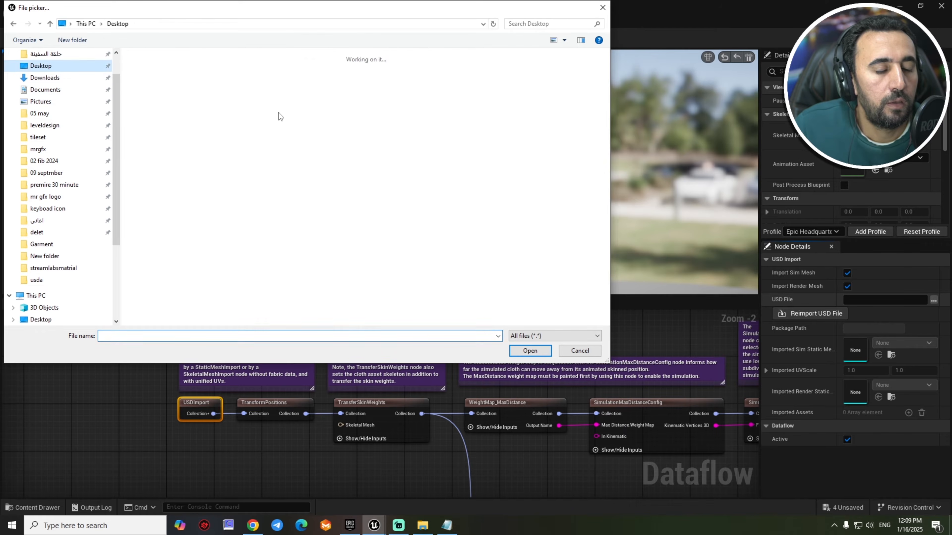
pyautogui.doubleClick(157, 98)
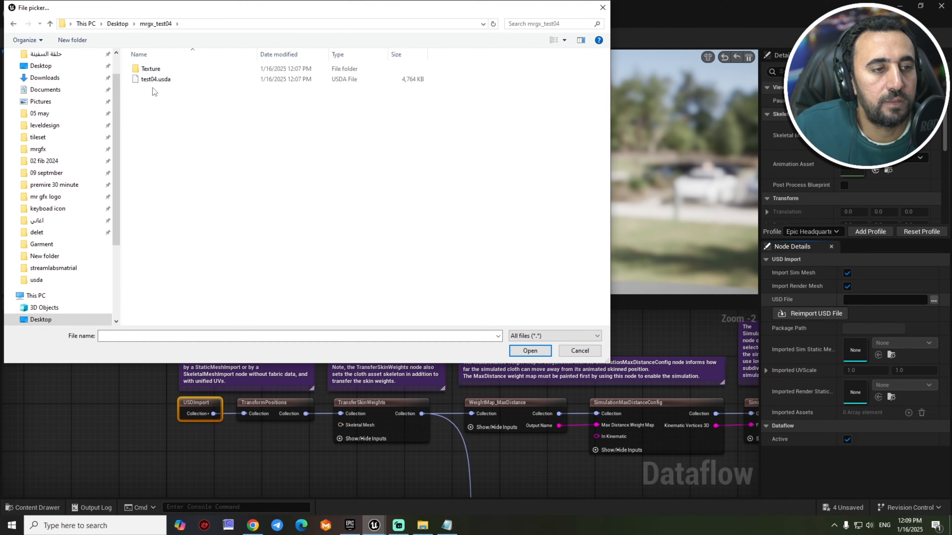
pyautogui.doubleClick(150, 79)
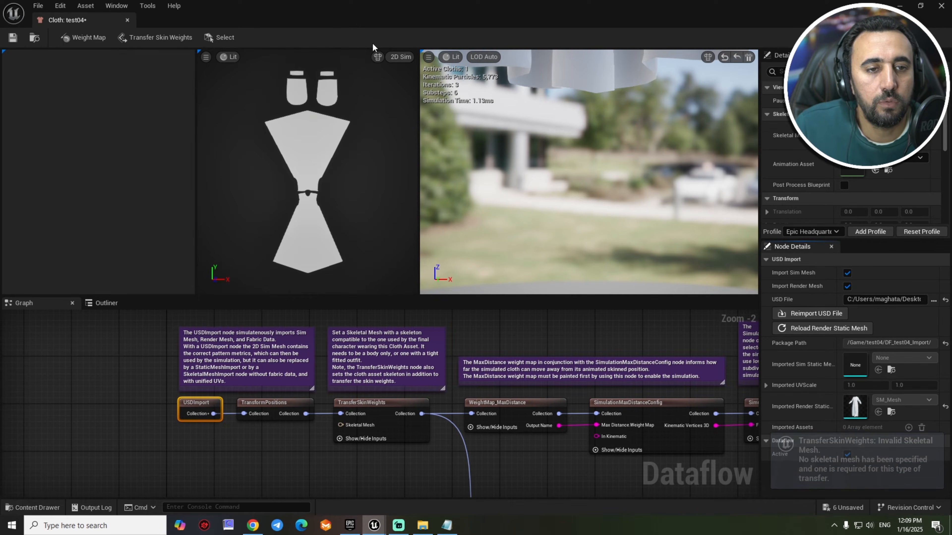
# Show the imported dress in 3D Sim mode and examine its shape from several sides.
pyautogui.click(400, 56)
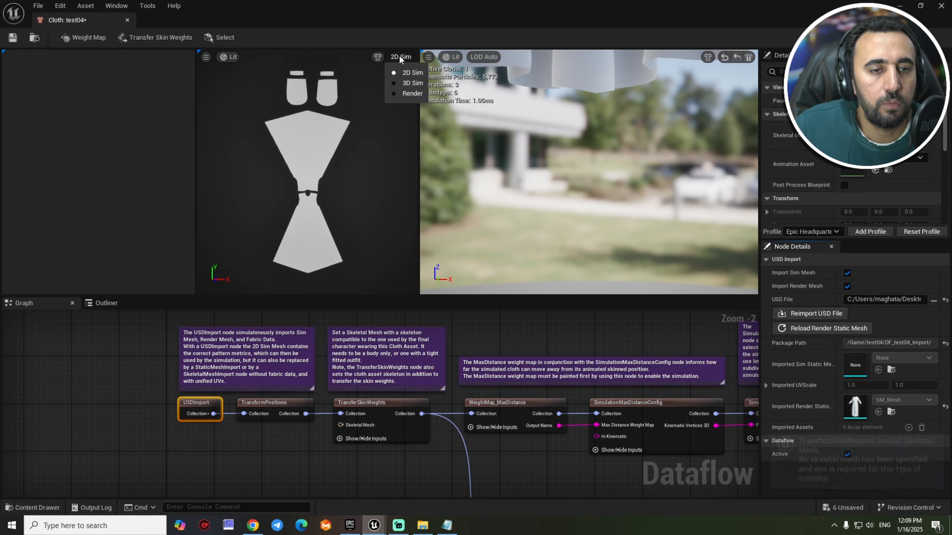
pyautogui.click(412, 82)
pyautogui.moveTo(389, 168); pyautogui.dragTo(367, 174, button='right')
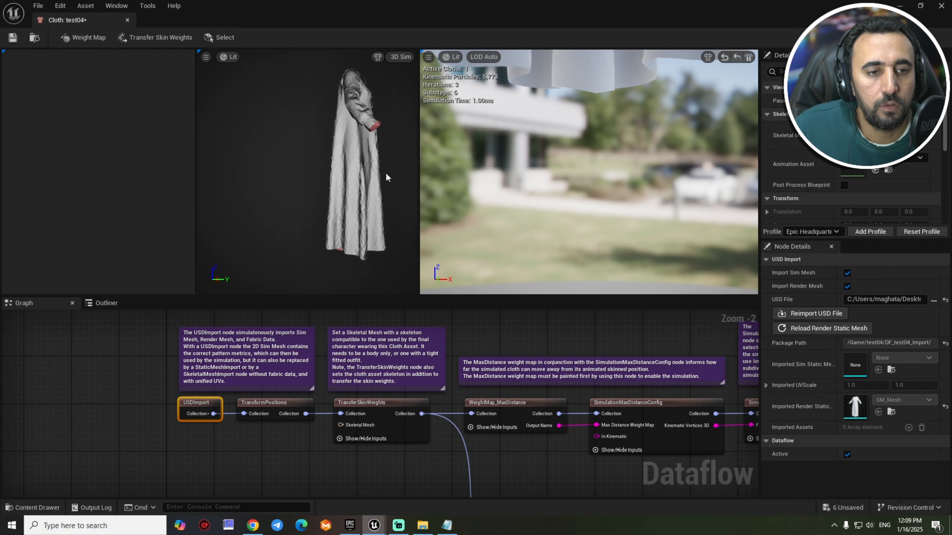
pyautogui.keyDown('alt'); pyautogui.moveTo(386, 163); pyautogui.dragTo(359, 175); pyautogui.keyUp('alt')
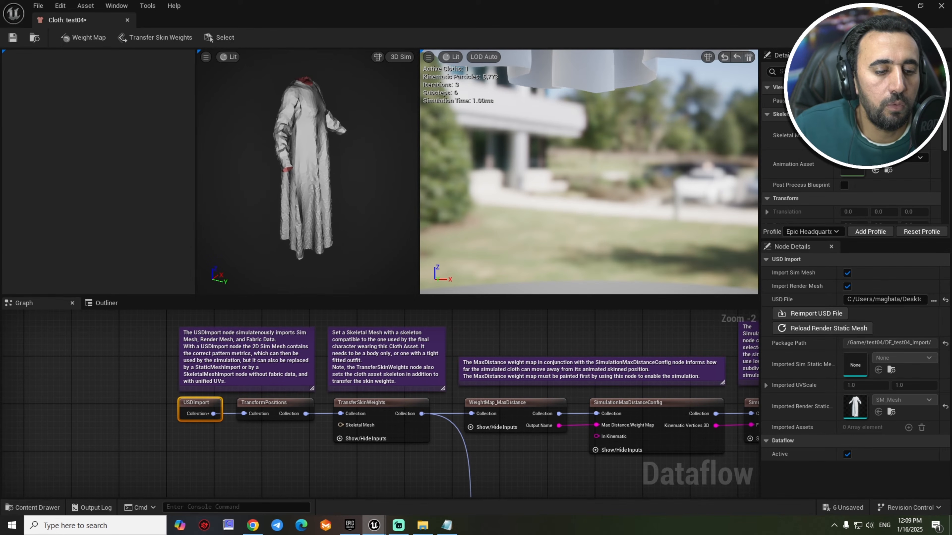
# Try to assign f_med_unw_body as the Skeletal Mesh of the TransferSkinWeights node.
pyautogui.moveTo(261, 405); pyautogui.dragTo(211, 406, button='right')
pyautogui.moveTo(275, 443); pyautogui.dragTo(252, 443, button='right')
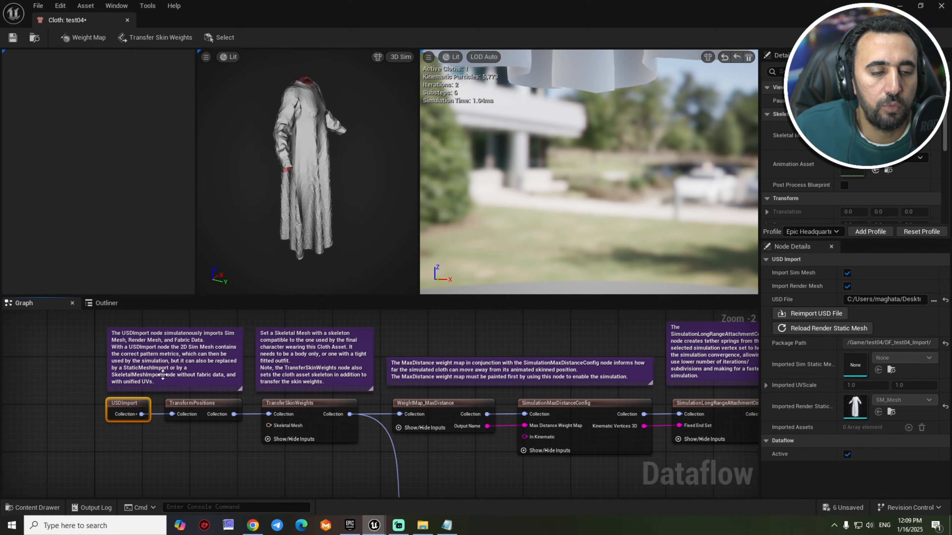
pyautogui.click(271, 411)
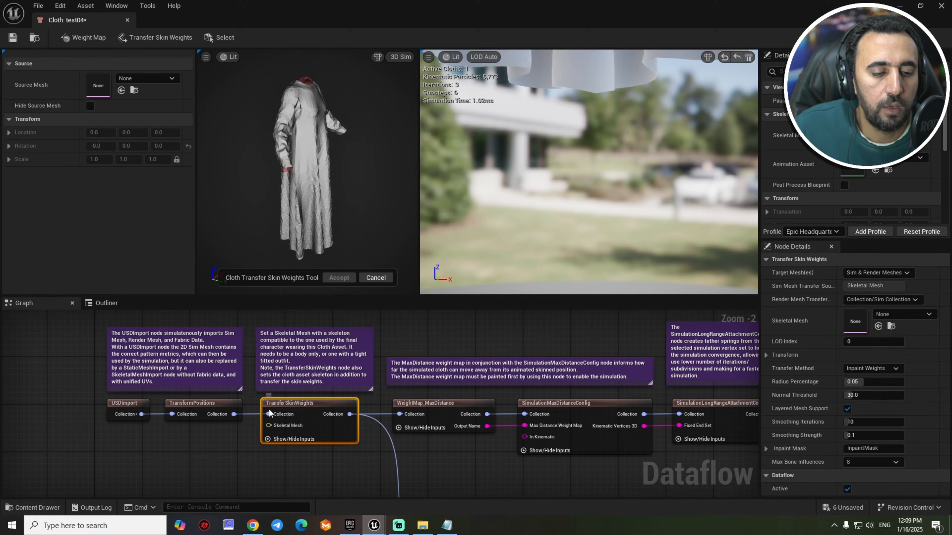
pyautogui.moveTo(381, 458); pyautogui.dragTo(351, 440, button='right')
pyautogui.rightClick(351, 439)
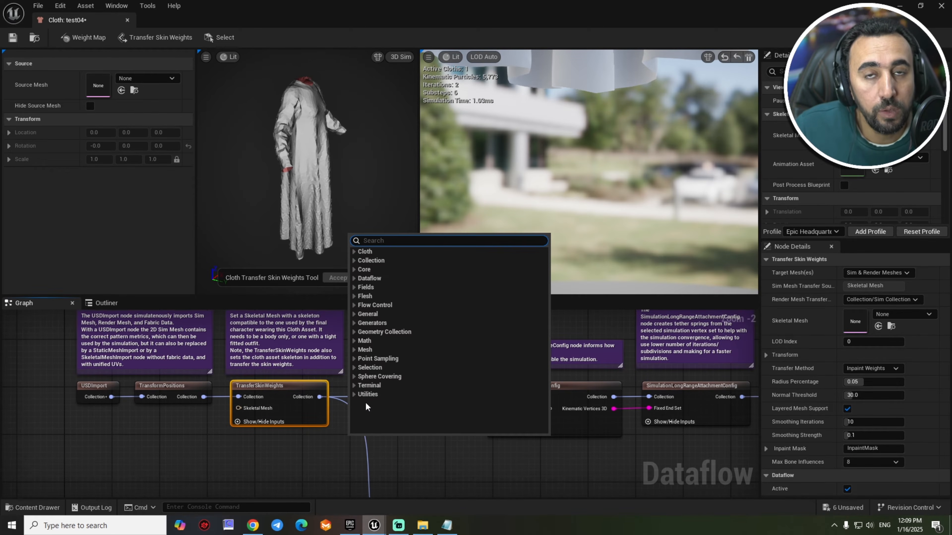
pyautogui.click(908, 316)
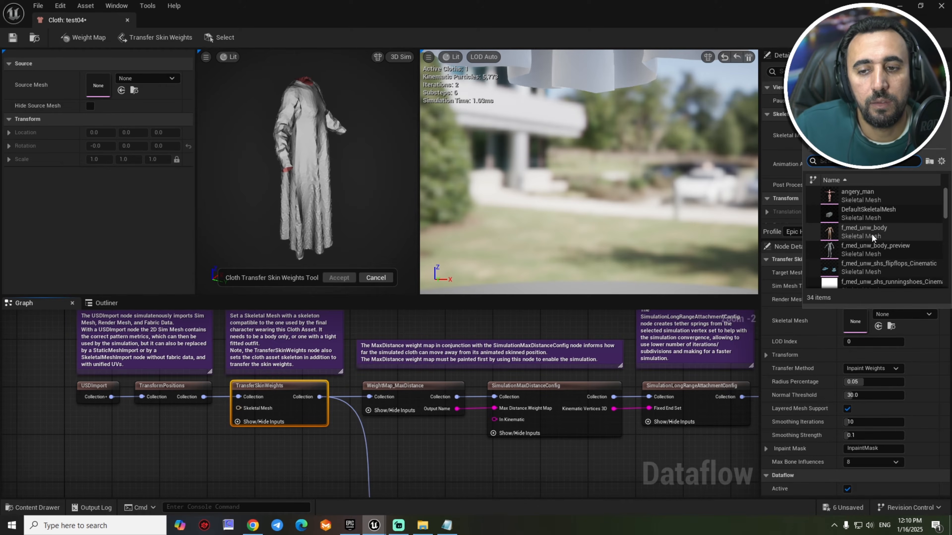
pyautogui.click(877, 226)
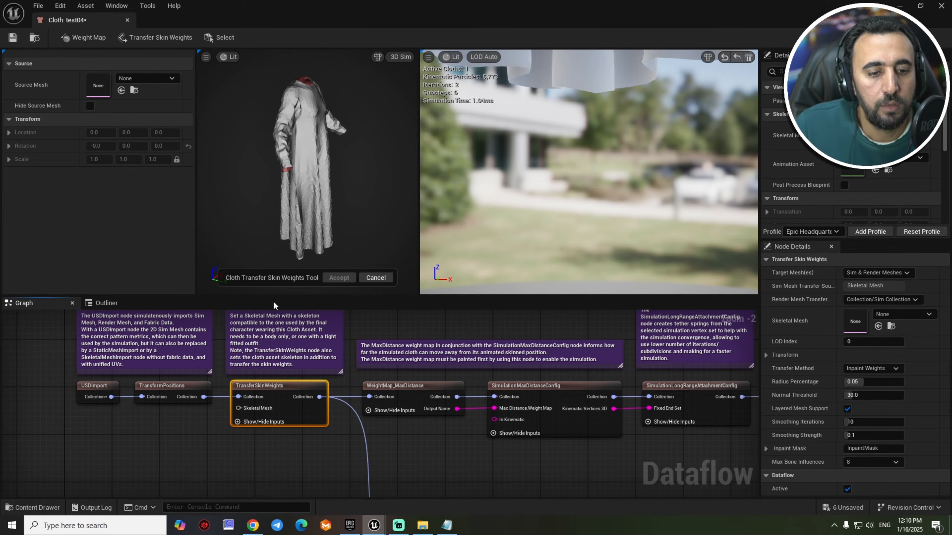
# Start painting the WeightMap_MaxDistance node in 2D Sim mode and invert its weight map across all pattern pieces.
pyautogui.moveTo(387, 386); pyautogui.dragTo(369, 375, button='right')
pyautogui.click(384, 377)
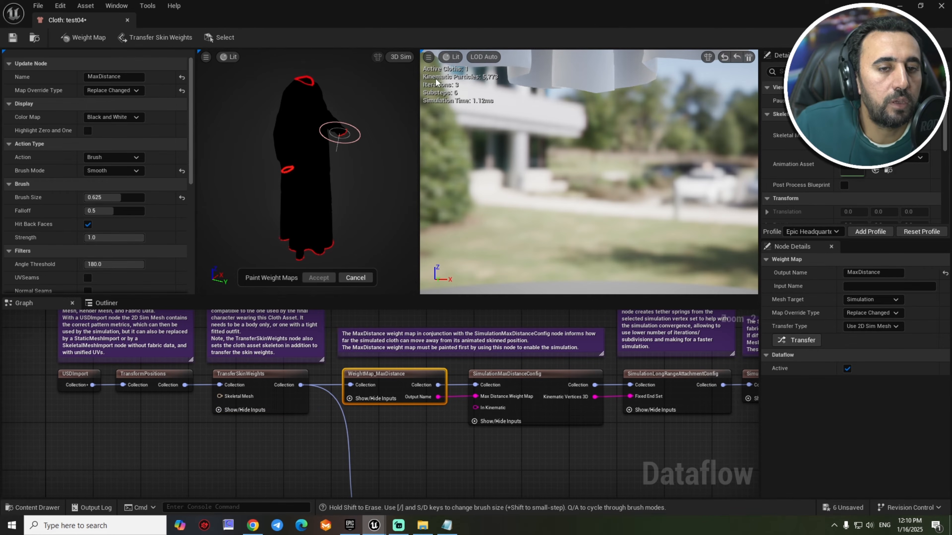
pyautogui.moveTo(408, 446); pyautogui.dragTo(370, 452, button='right')
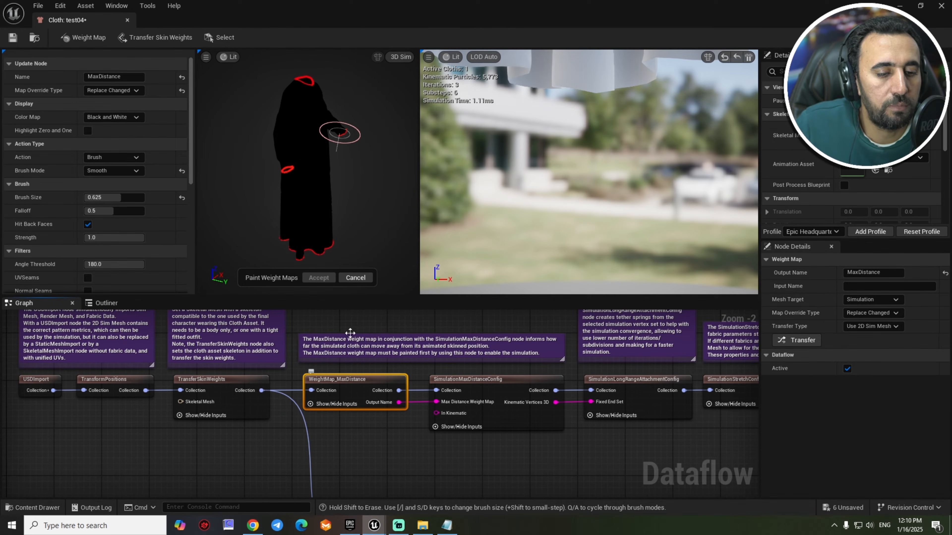
pyautogui.click(401, 57)
pyautogui.click(375, 118)
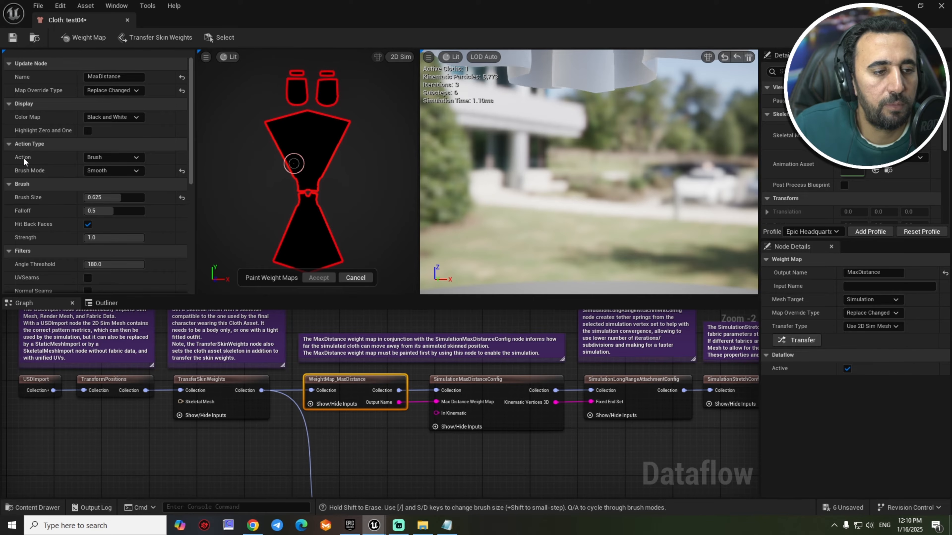
pyautogui.moveTo(191, 137); pyautogui.dragTo(193, 191)
pyautogui.click(135, 238)
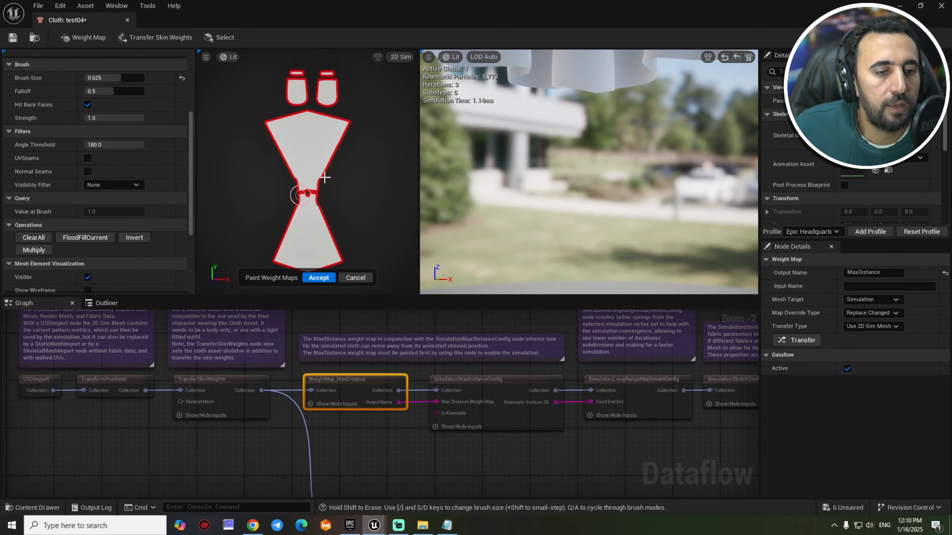
# Use Poly Lasso with an attribute value of 0.0 to paint the narrow facing ends of both body panels.
pyautogui.scroll(3, 325, 177)
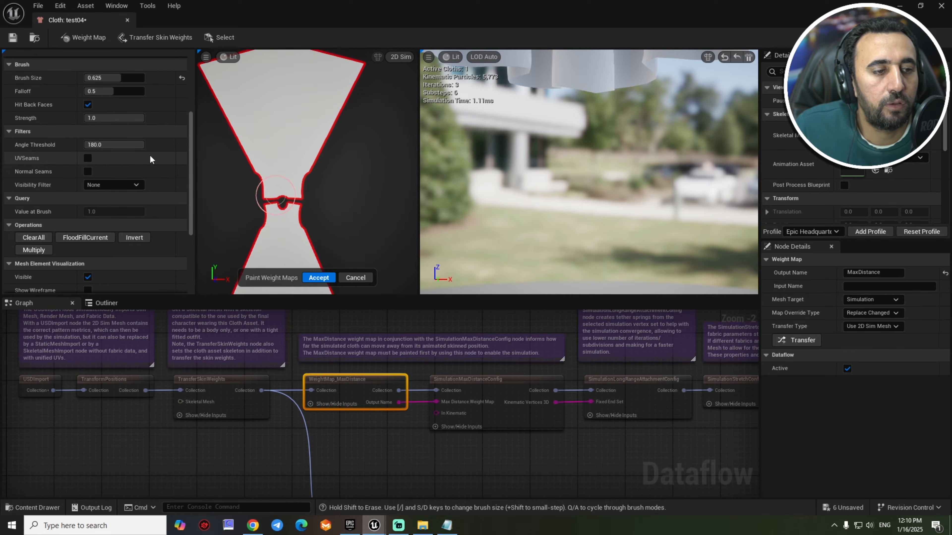
pyautogui.moveTo(191, 176); pyautogui.dragTo(192, 149)
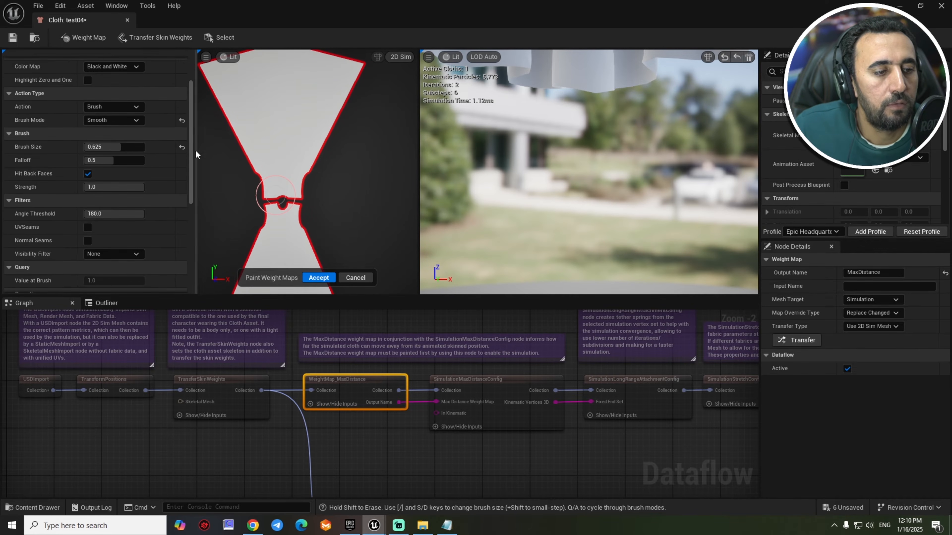
pyautogui.click(120, 107)
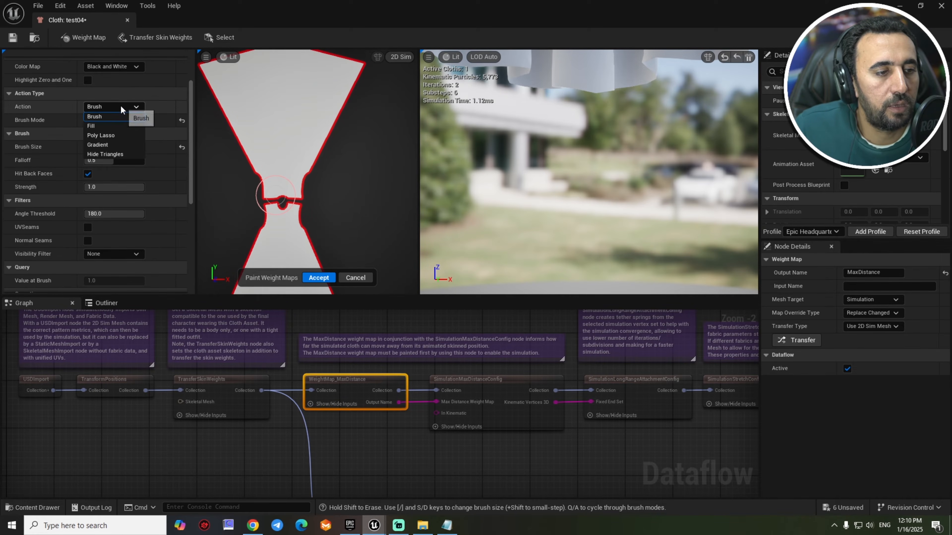
pyautogui.click(108, 135)
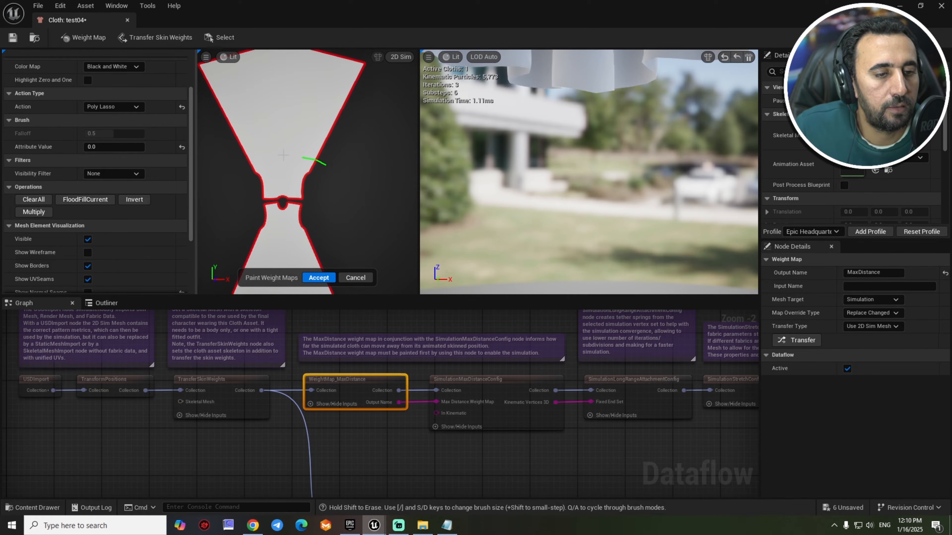
pyautogui.moveTo(326, 164); pyautogui.dragTo(308, 210)
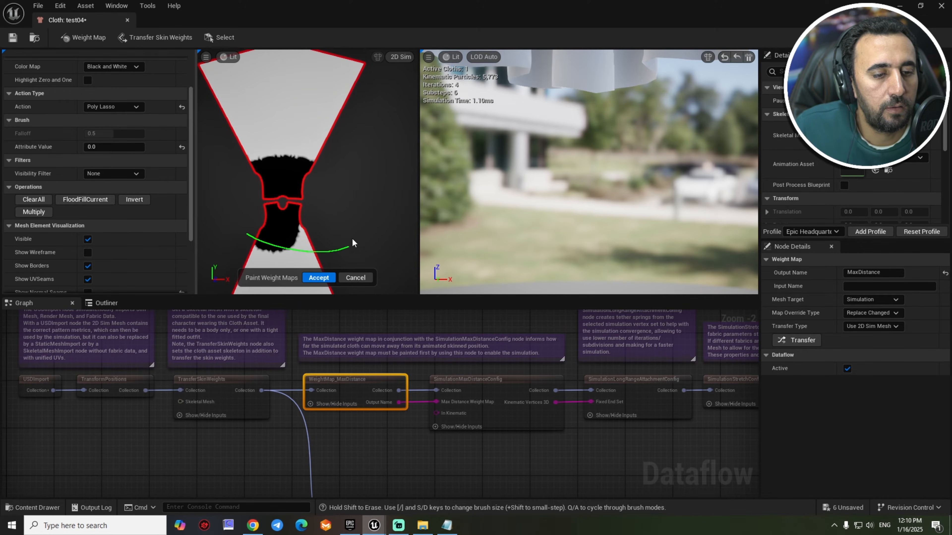
pyautogui.moveTo(338, 192); pyautogui.dragTo(309, 195)
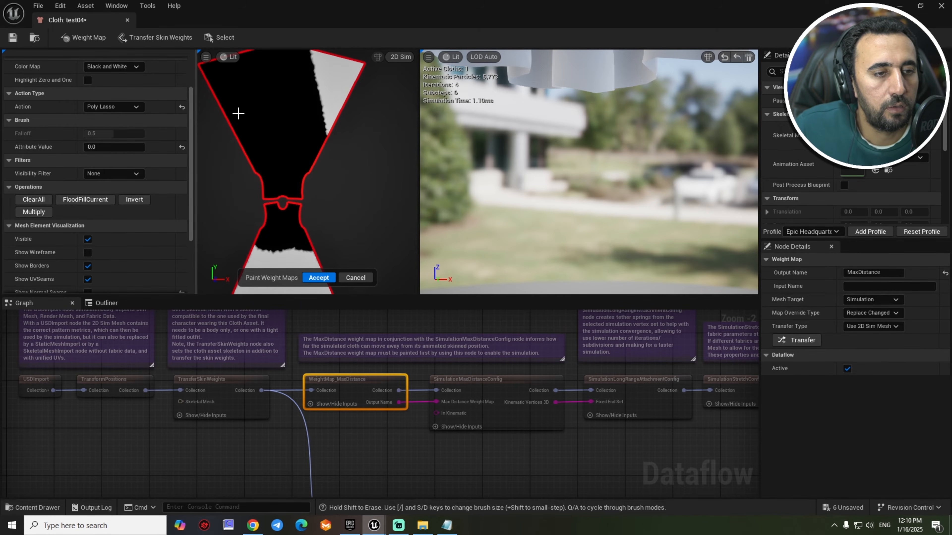
# Set the Poly Lasso attribute value to 1.0 and repaint the wide part of the upper body panel and the sleeves.
pyautogui.moveTo(338, 196); pyautogui.dragTo(372, 233, button='right')
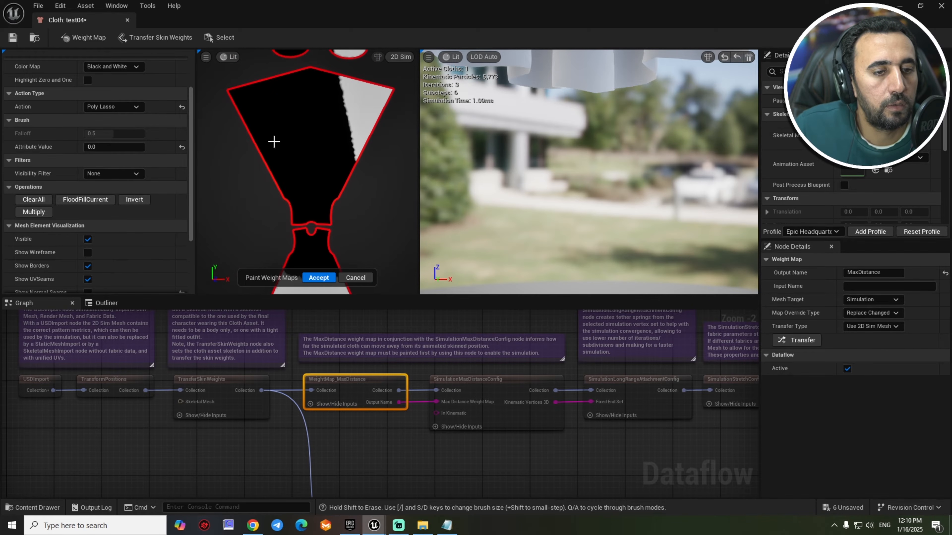
pyautogui.moveTo(136, 147); pyautogui.dragTo(119, 159)
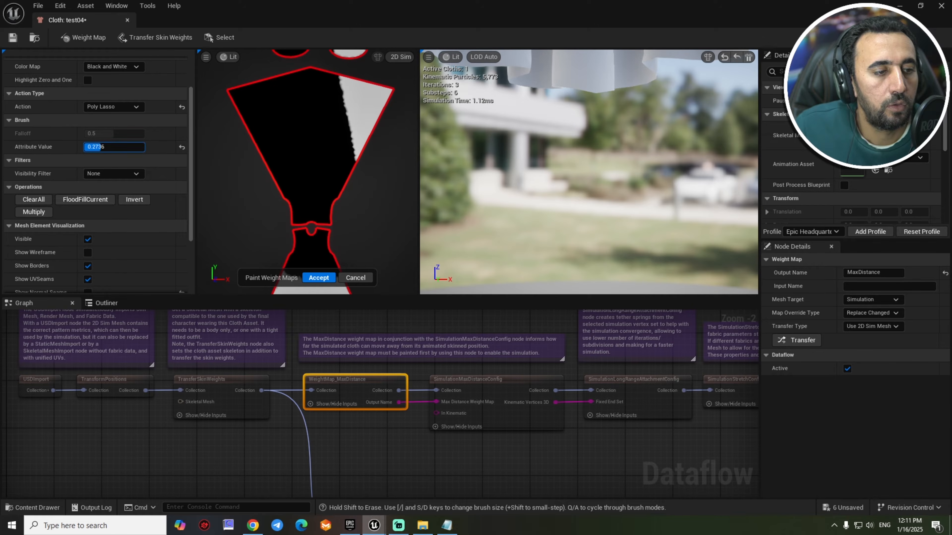
pyautogui.press('Return')
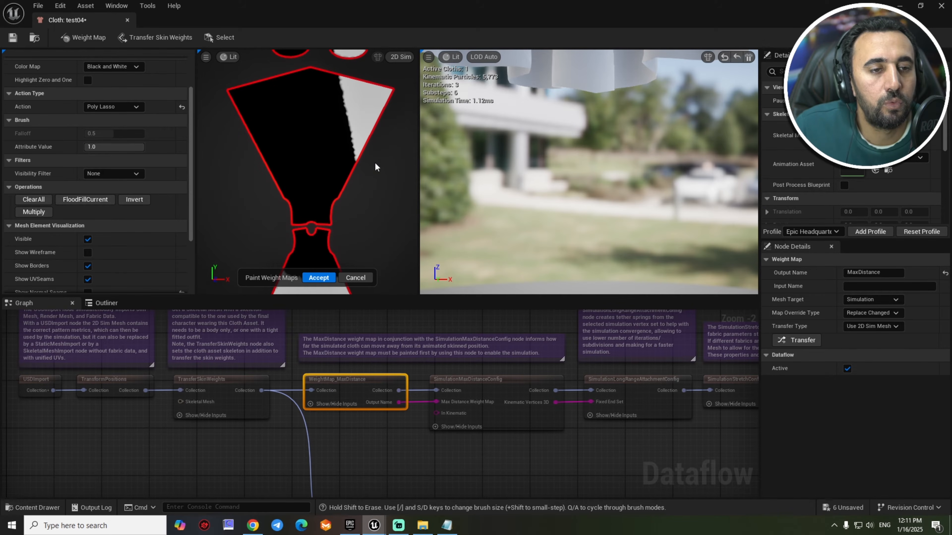
pyautogui.scroll(-2, 388, 203)
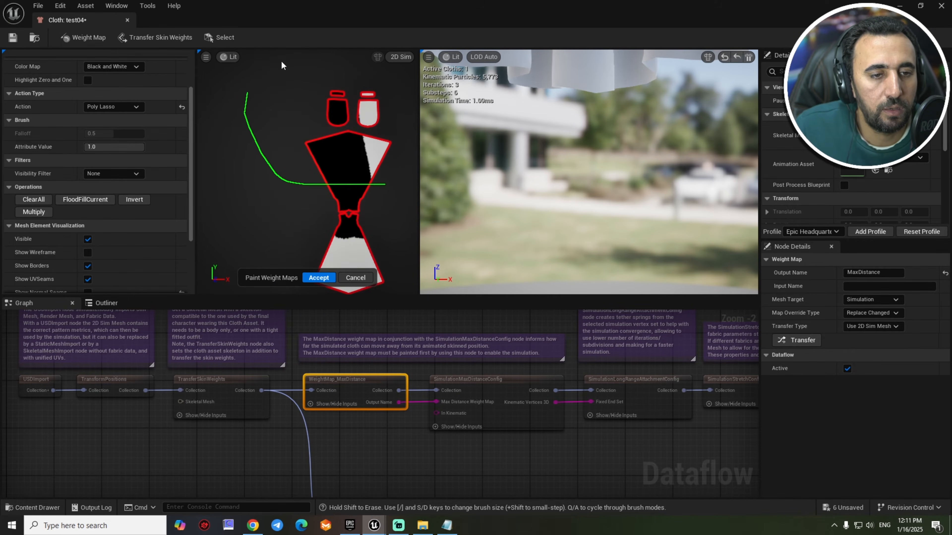
pyautogui.moveTo(391, 120); pyautogui.dragTo(379, 177)
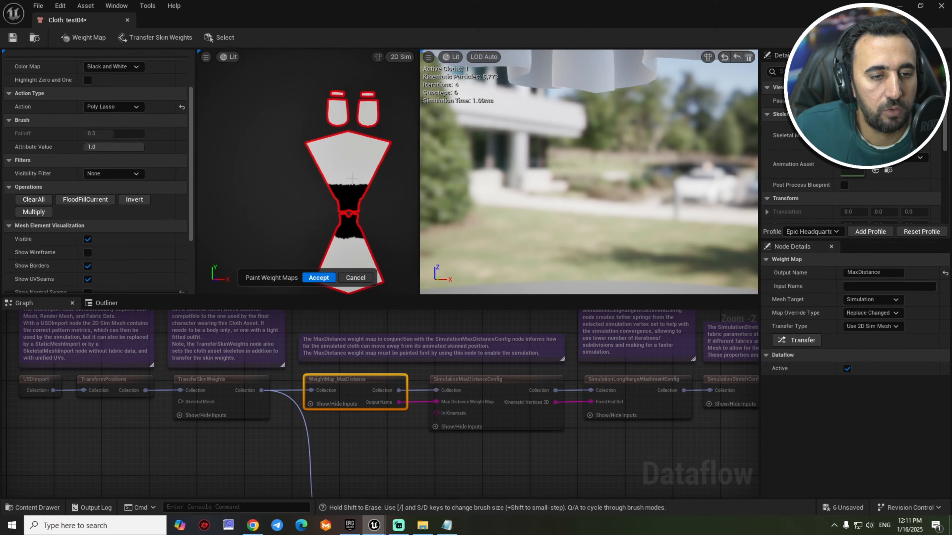
# Blend the black-to-white borders on both body panels using the Smooth brush mode with a brush size of 0.625.
pyautogui.scroll(2, 357, 179)
pyautogui.scroll(-2, 359, 179)
pyautogui.moveTo(399, 236)
pyautogui.mouseDown(button='right')
pyautogui.moveTo(353, 173)
pyautogui.moveTo(343, 175)
pyautogui.mouseUp(button='right')
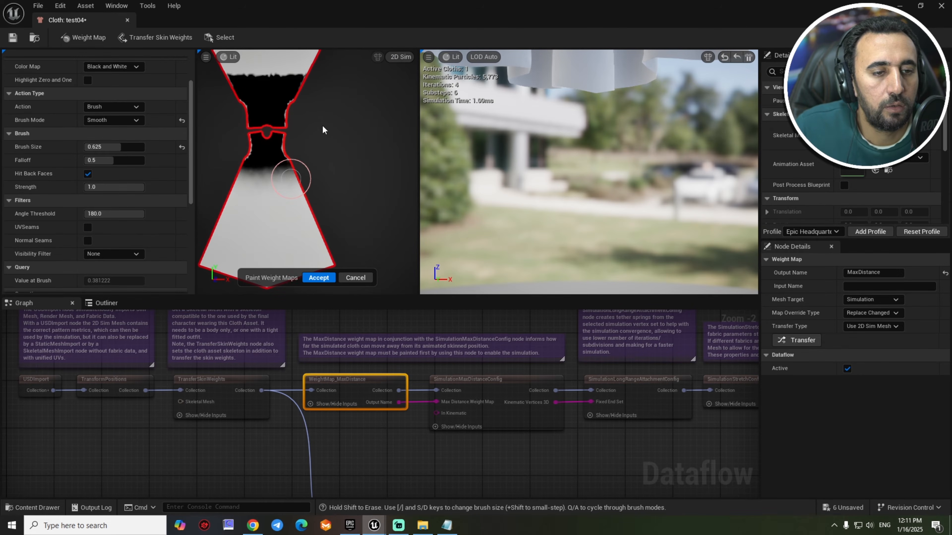
pyautogui.moveTo(336, 151); pyautogui.dragTo(385, 227, button='right')
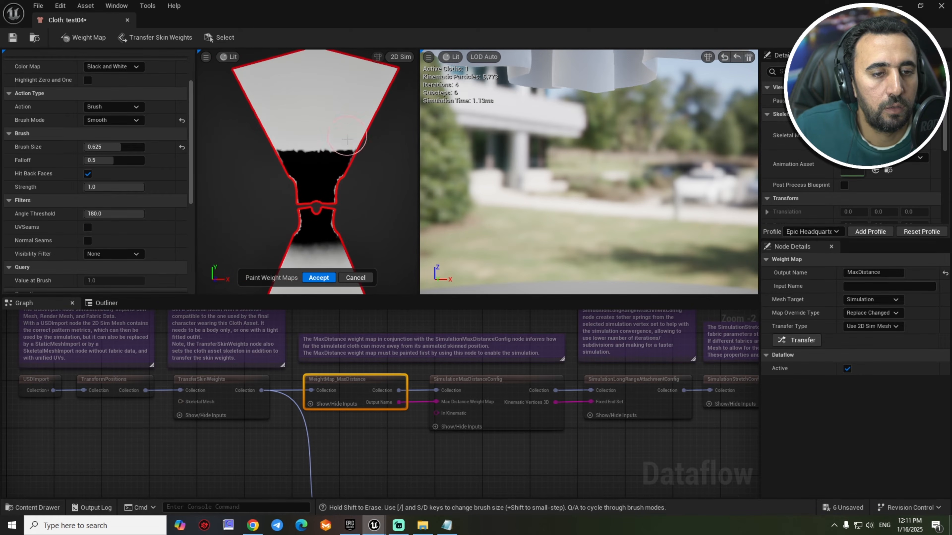
pyautogui.moveTo(347, 139)
pyautogui.mouseDown()
pyautogui.moveTo(319, 152)
pyautogui.moveTo(272, 149)
pyautogui.moveTo(359, 149)
pyautogui.mouseUp()
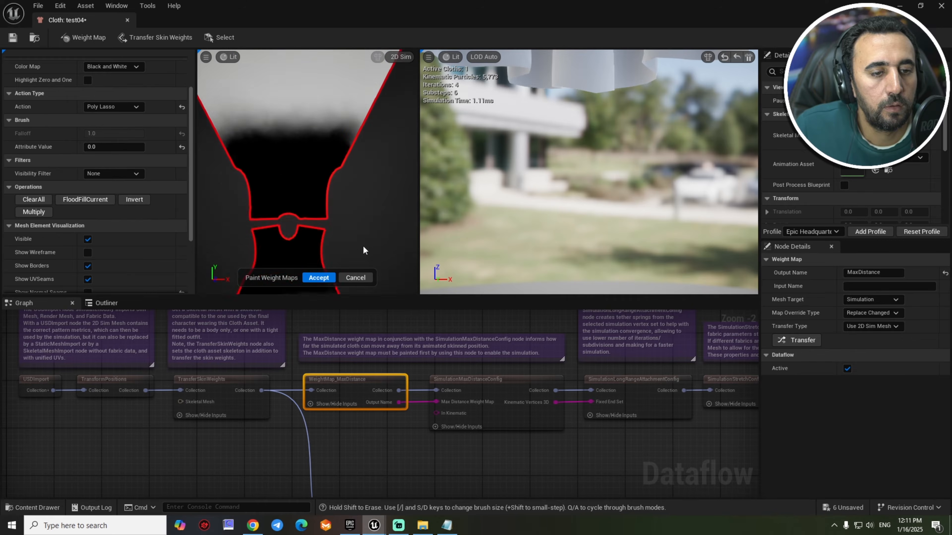
# Paint the sleeve and cuff pieces with Poly Lasso at attribute value 0.0, and accept the painted weight map.
pyautogui.moveTo(337, 157)
pyautogui.mouseDown(button='right')
pyautogui.moveTo(341, 123)
pyautogui.moveTo(346, 208)
pyautogui.mouseUp(button='right')
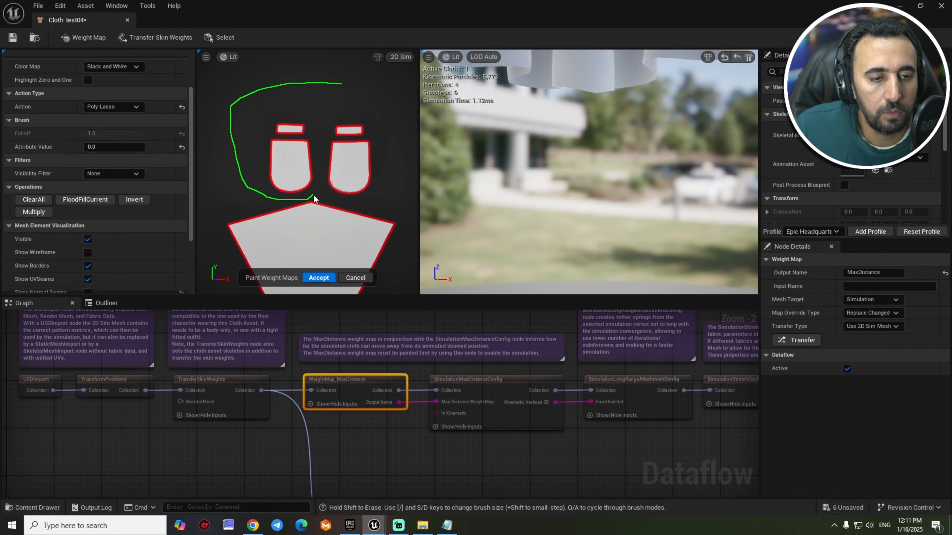
pyautogui.moveTo(400, 165); pyautogui.dragTo(348, 117)
pyautogui.moveTo(393, 204); pyautogui.dragTo(402, 132, button='right')
pyautogui.moveTo(388, 182); pyautogui.dragTo(343, 226, button='right')
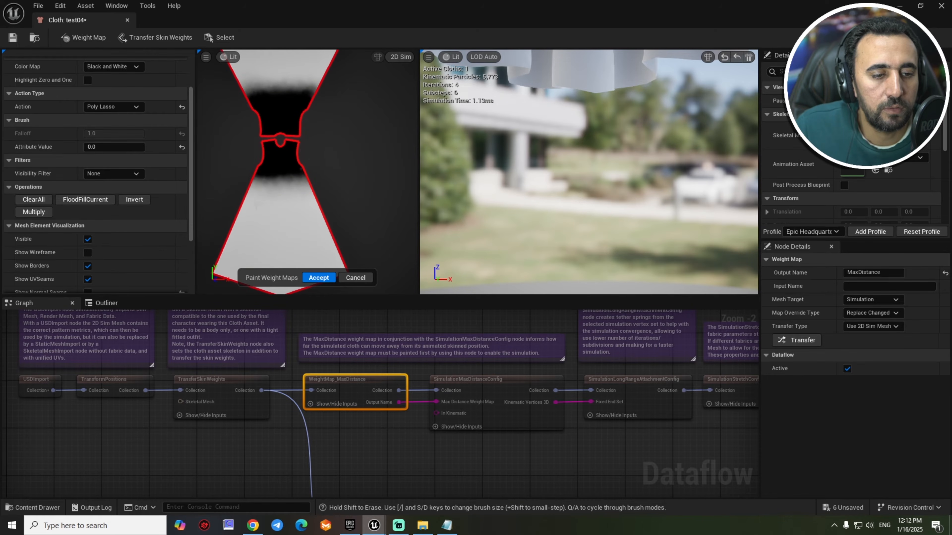
pyautogui.click(321, 278)
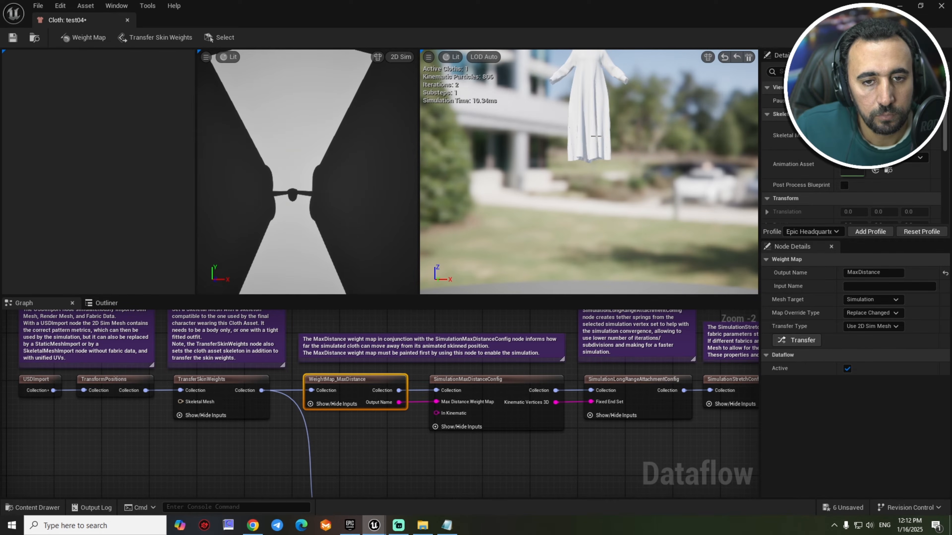
# Set the preview scene's Skeletal Mesh to f_med_unw_body and check how the dress sits on the body.
pyautogui.scroll(-2, 597, 136)
pyautogui.moveTo(599, 138); pyautogui.dragTo(684, 155, button='right')
pyautogui.moveTo(600, 138); pyautogui.dragTo(518, 92, button='middle')
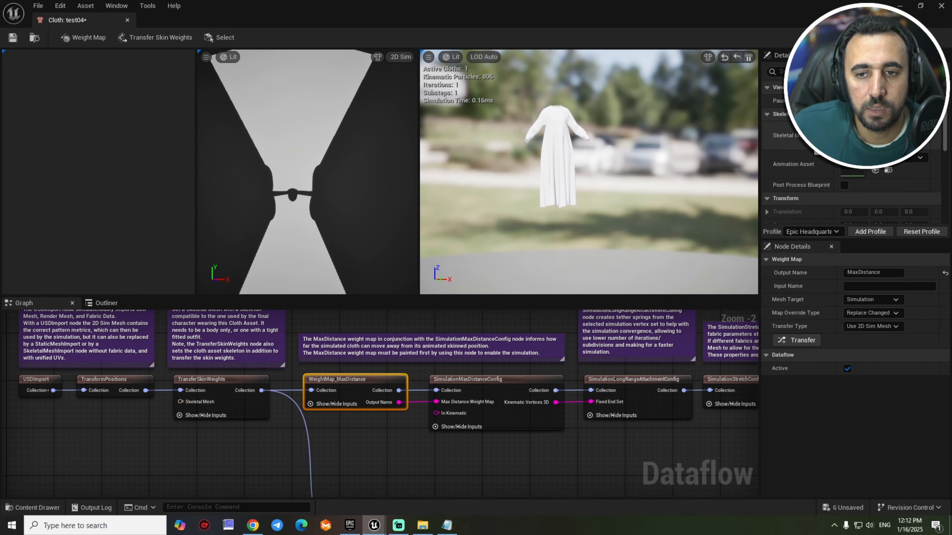
pyautogui.click(890, 129)
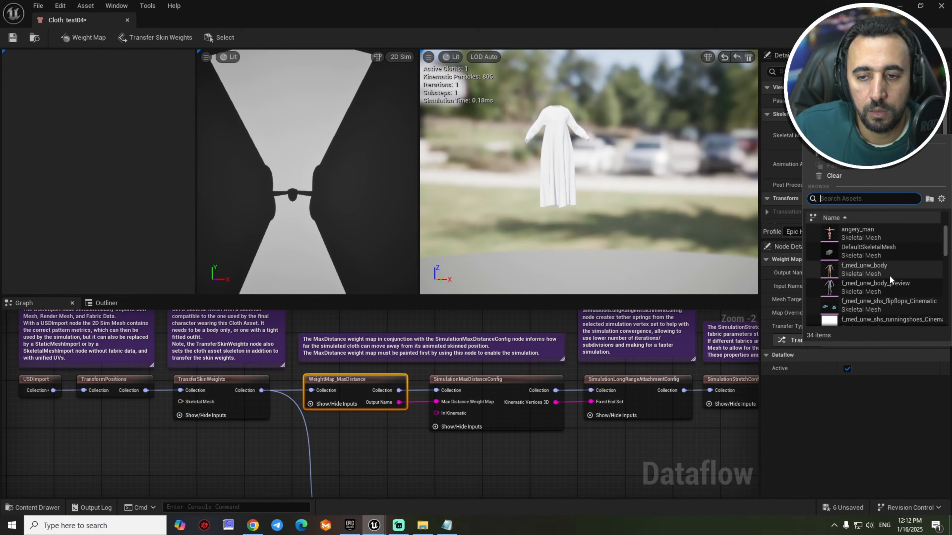
pyautogui.click(858, 271)
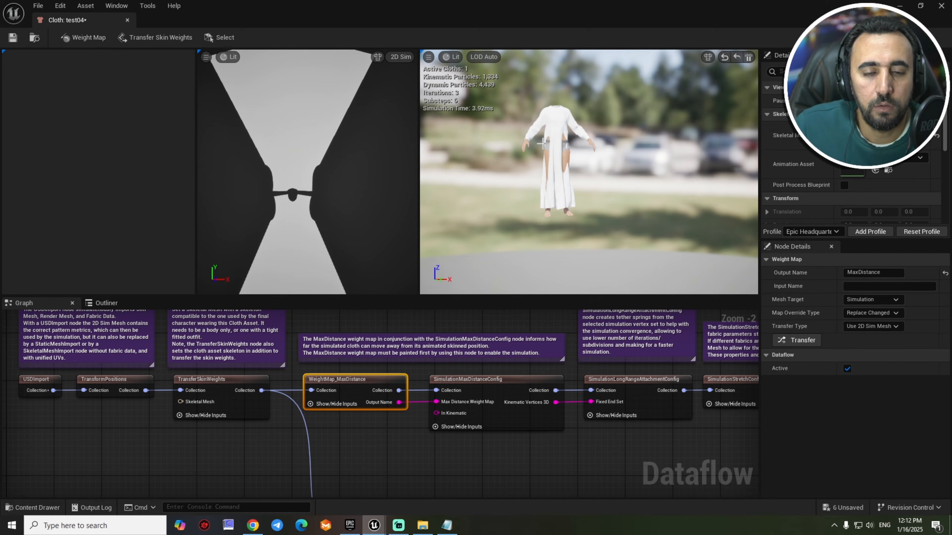
pyautogui.scroll(1, 540, 157)
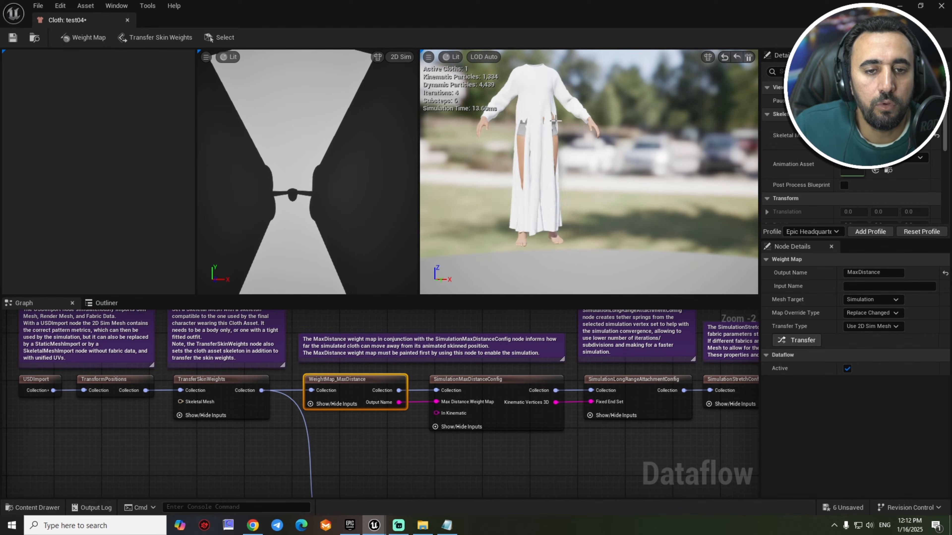
pyautogui.moveTo(532, 161); pyautogui.dragTo(547, 131, button='middle')
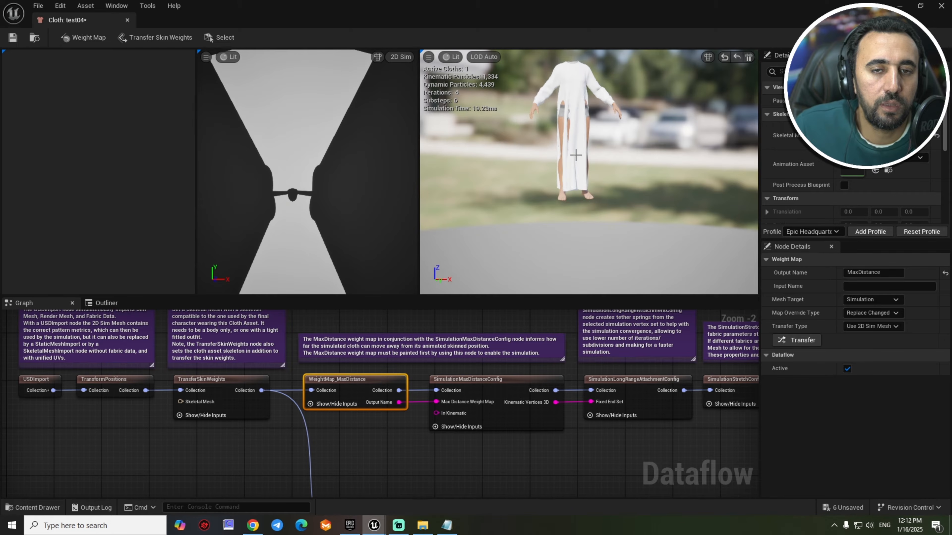
pyautogui.moveTo(686, 172); pyautogui.dragTo(622, 172, button='right')
pyautogui.moveTo(686, 172); pyautogui.dragTo(738, 169, button='right')
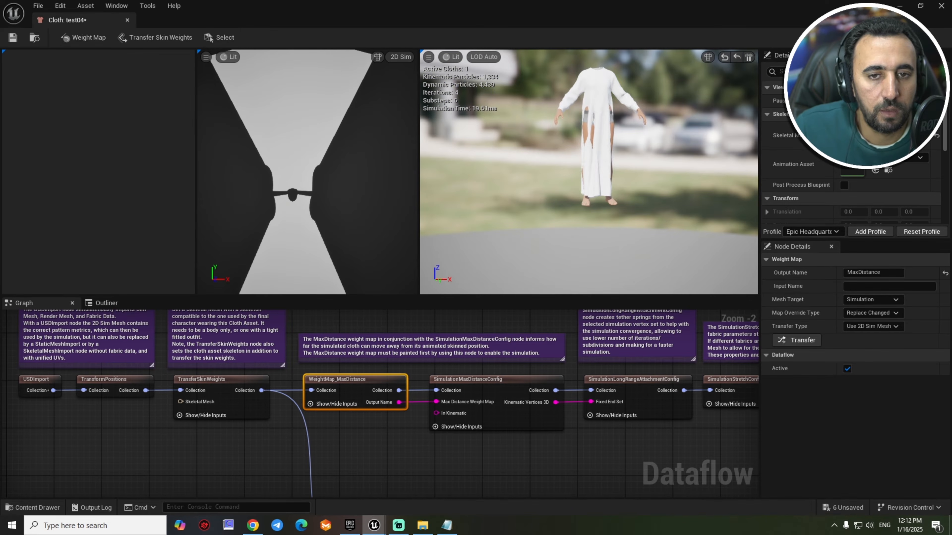
# Assign f_med_unw_body_Physics as the Physics Asset of the SetPhysicsAsset node in the Dataflow graph.
pyautogui.moveTo(569, 445); pyautogui.dragTo(276, 425, button='right')
pyautogui.scroll(-2, 445, 428)
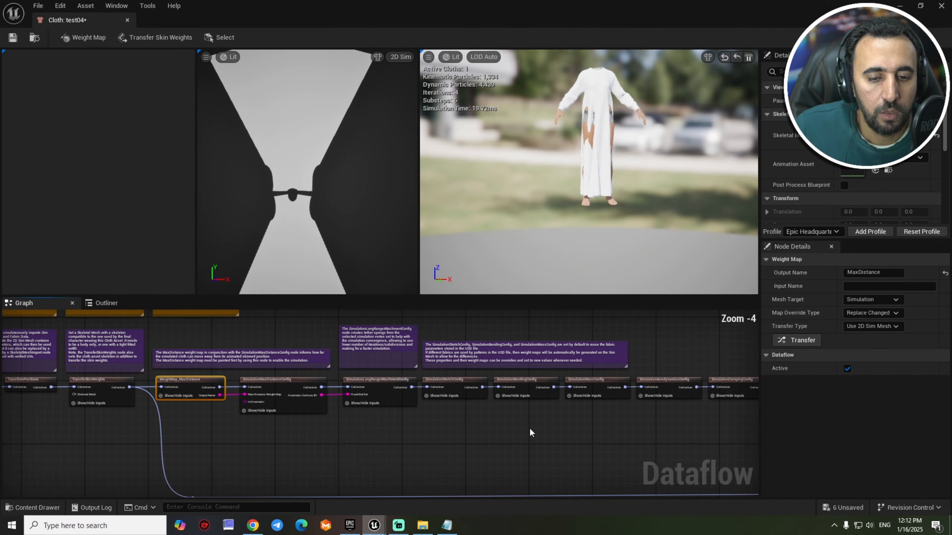
pyautogui.moveTo(533, 432); pyautogui.dragTo(321, 424, button='right')
pyautogui.moveTo(572, 442); pyautogui.dragTo(382, 437, button='right')
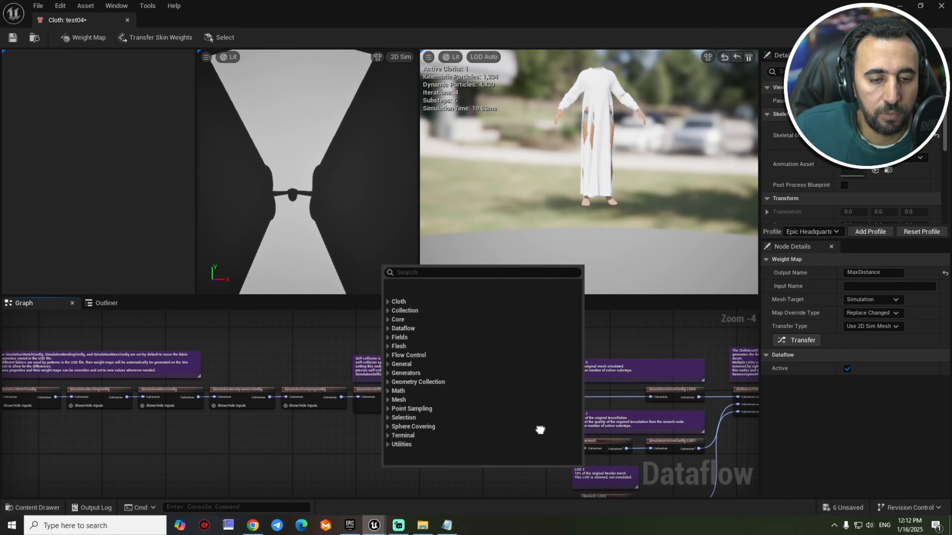
pyautogui.click(669, 356)
pyautogui.moveTo(633, 346); pyautogui.dragTo(557, 372, button='right')
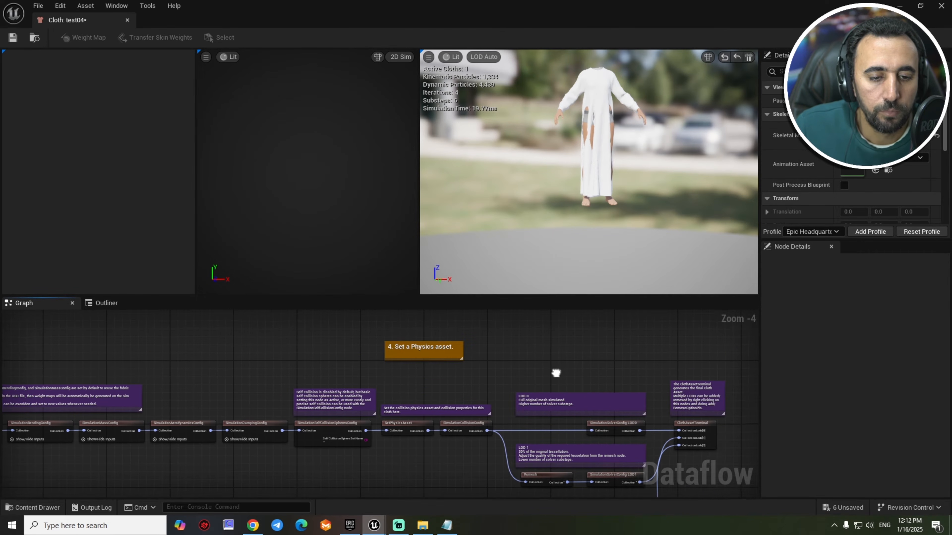
pyautogui.scroll(4, 391, 427)
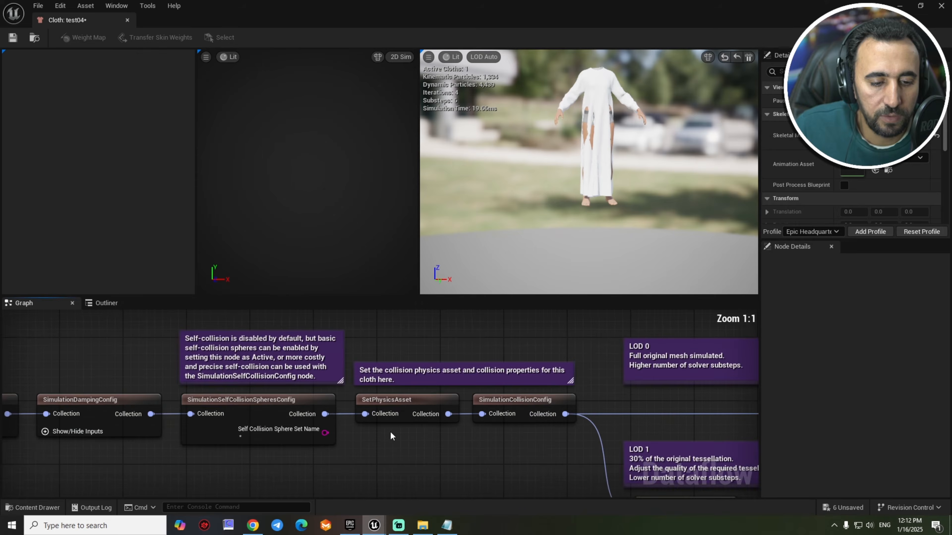
pyautogui.click(404, 400)
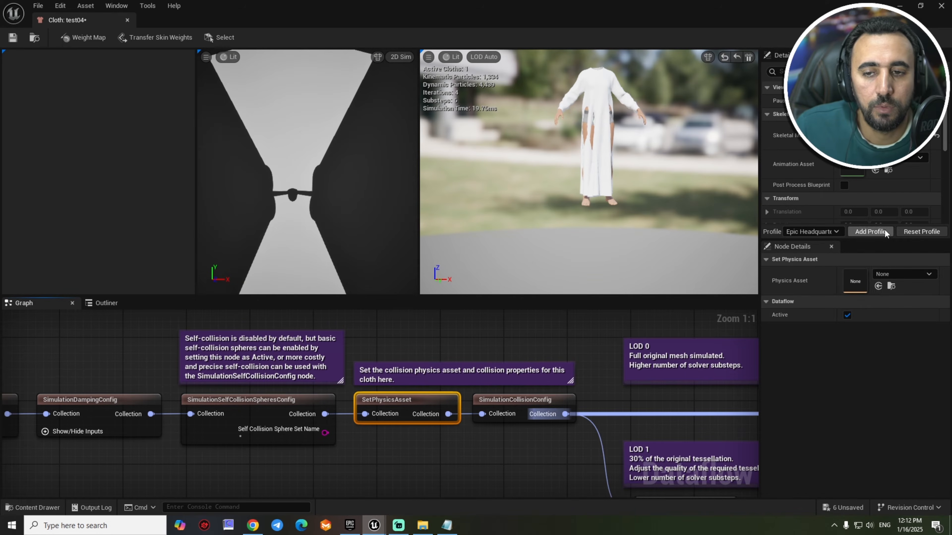
pyautogui.click(901, 275)
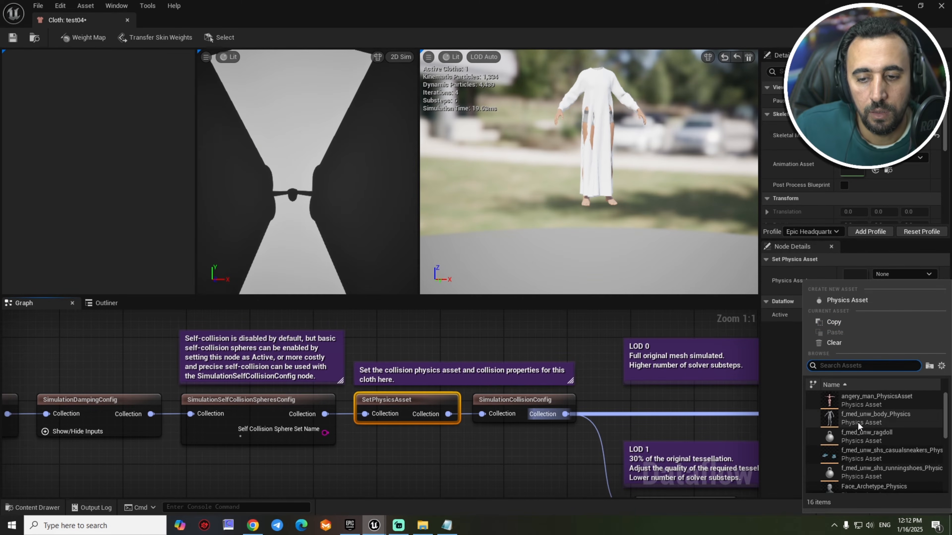
pyautogui.click(878, 416)
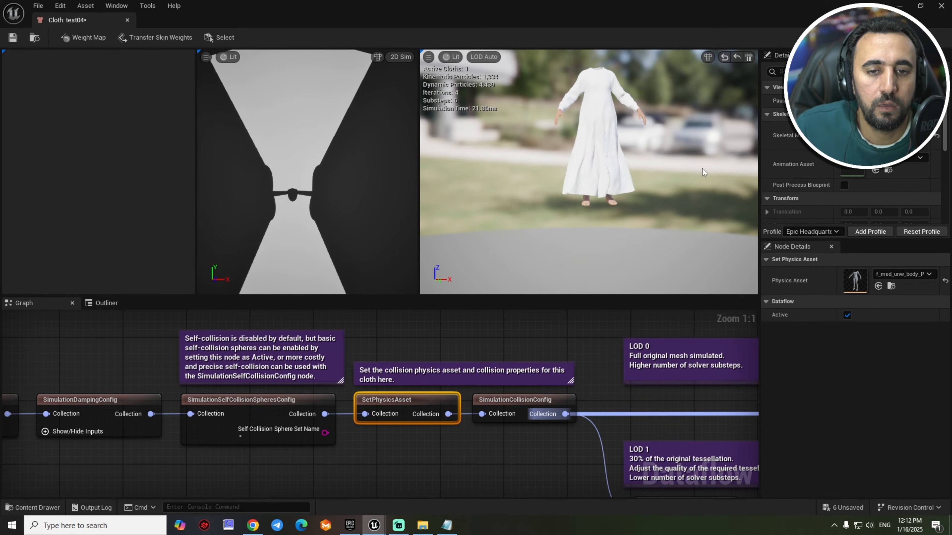
# Search the preview animation assets for mixamo, assign mixamo_dance, and inspect the moving dress from several sides.
pyautogui.moveTo(601, 169); pyautogui.dragTo(588, 135)
pyautogui.click(553, 115)
pyautogui.keyDown('alt'); pyautogui.moveTo(591, 262); pyautogui.dragTo(586, 262); pyautogui.keyUp('alt')
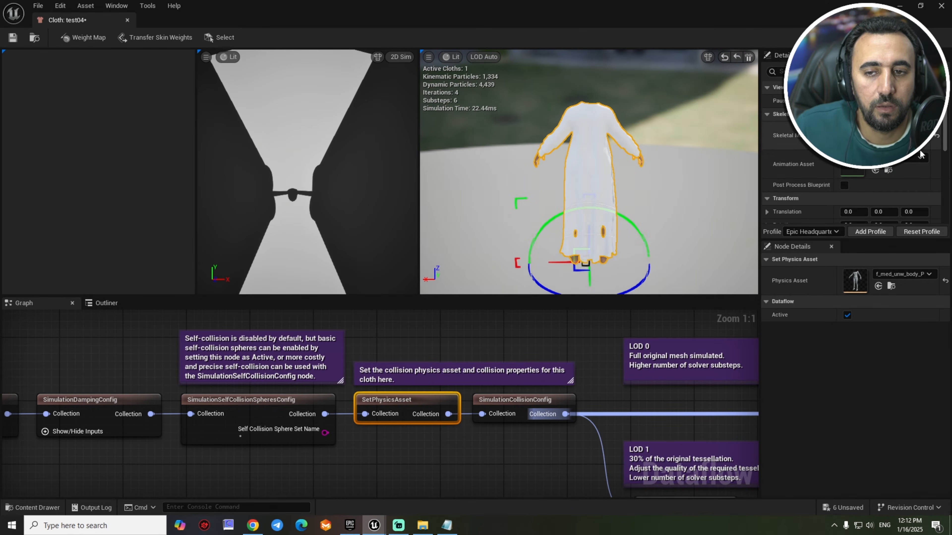
pyautogui.click(904, 160)
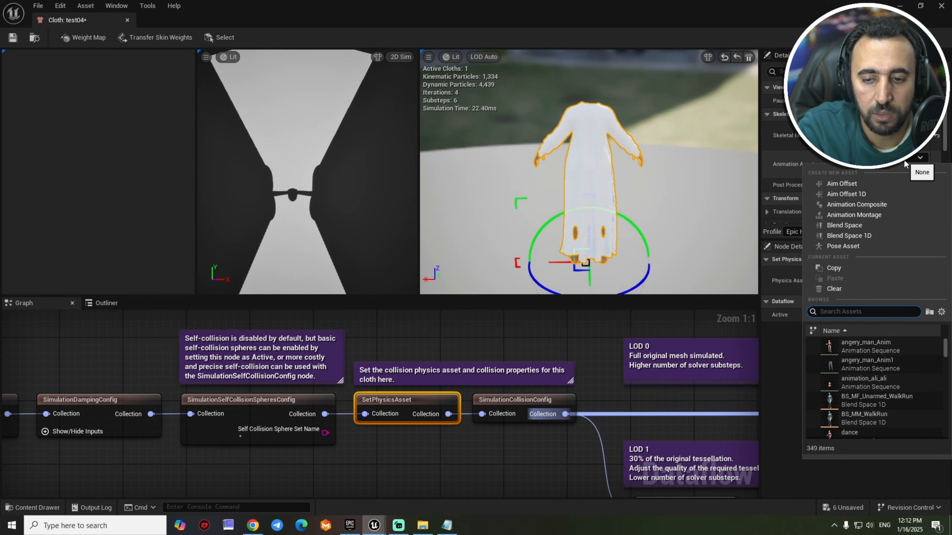
pyautogui.write('walk')
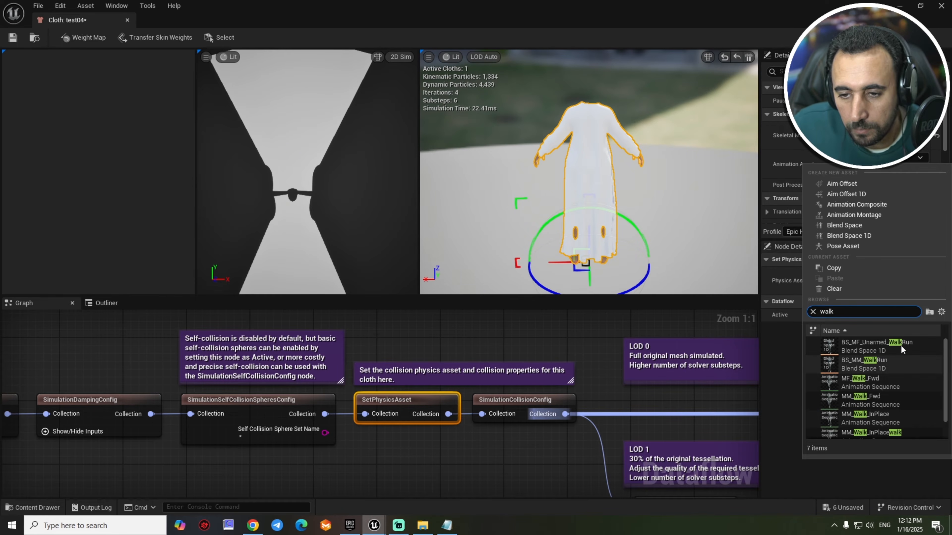
pyautogui.hotkey('ctrl', 'a')
pyautogui.write('mixamo')
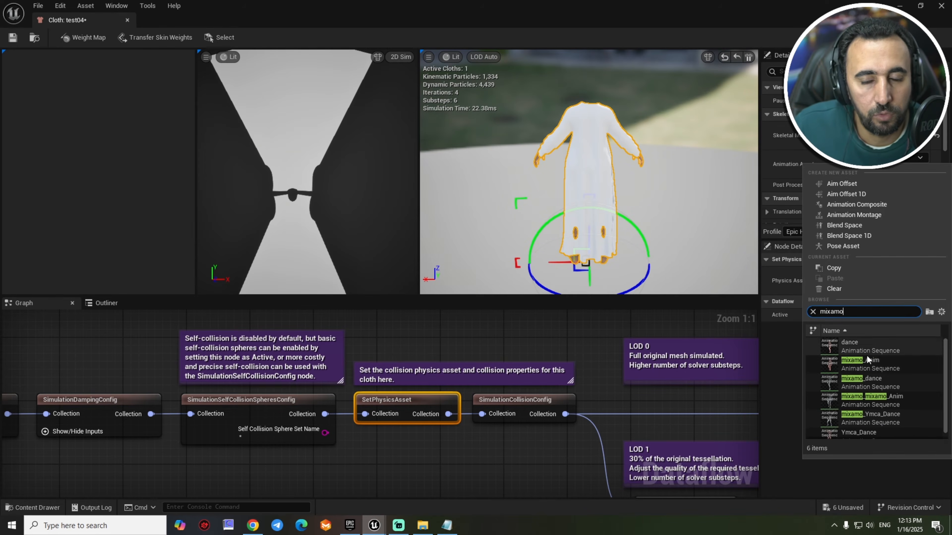
pyautogui.click(855, 381)
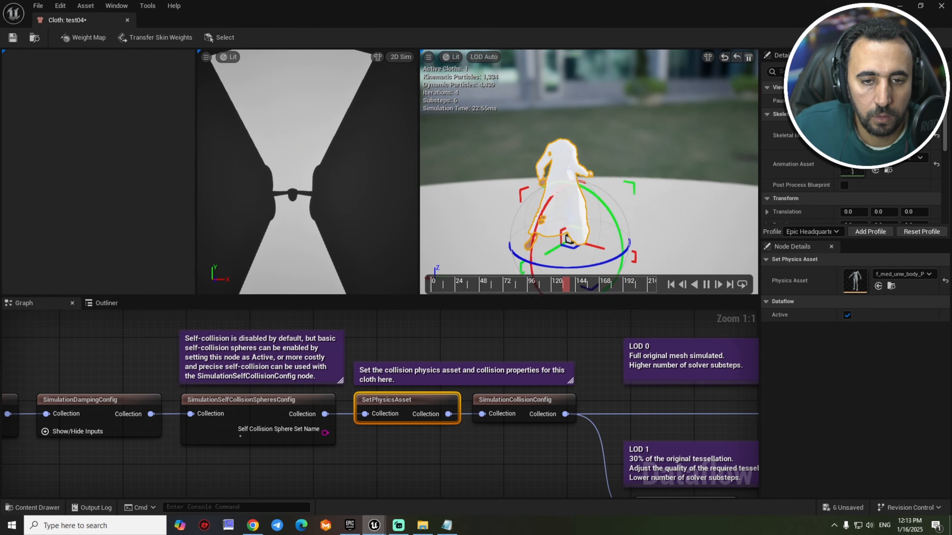
pyautogui.moveTo(588, 172); pyautogui.dragTo(738, 170, button='right')
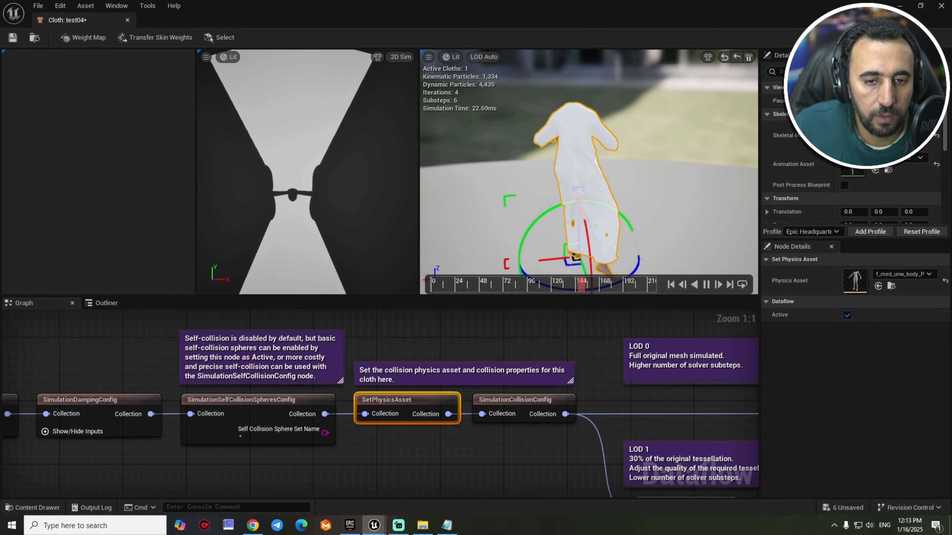
pyautogui.keyDown('alt'); pyautogui.moveTo(575, 150); pyautogui.dragTo(600, 153); pyautogui.keyUp('alt')
pyautogui.keyDown('alt'); pyautogui.moveTo(647, 176); pyautogui.dragTo(711, 147); pyautogui.keyUp('alt')
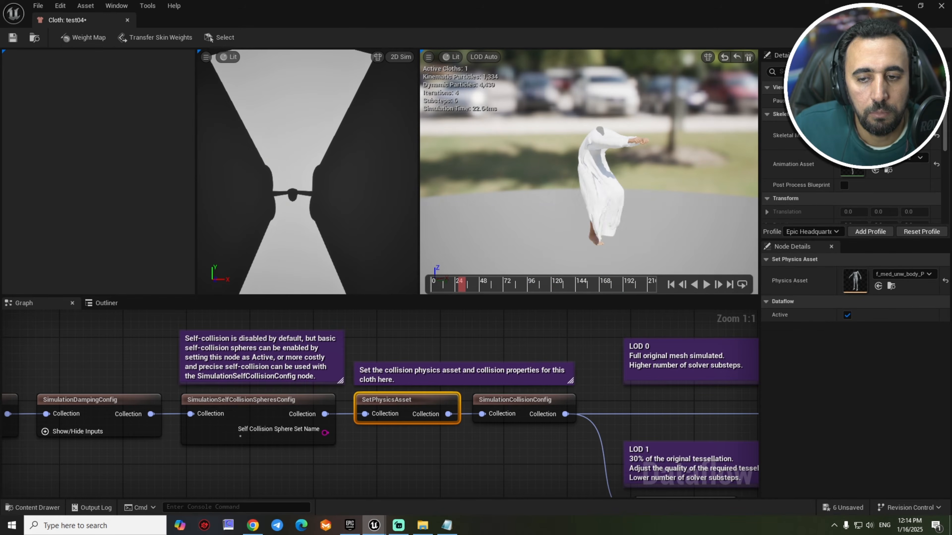
# Set the preview scene's Animation Asset to mixamo_Ymca_Dance.
pyautogui.click(908, 273)
pyautogui.click(909, 273)
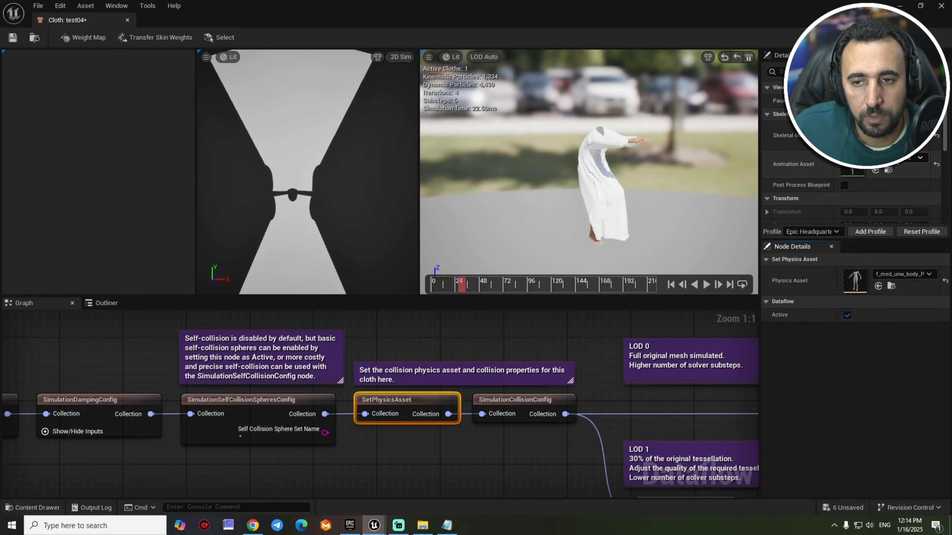
pyautogui.click(894, 160)
pyautogui.write('wal')
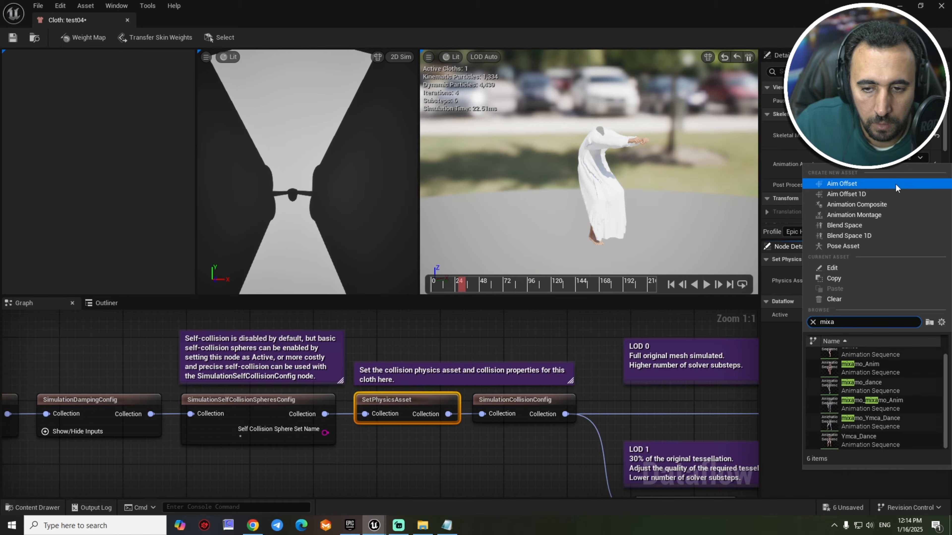
pyautogui.click(901, 415)
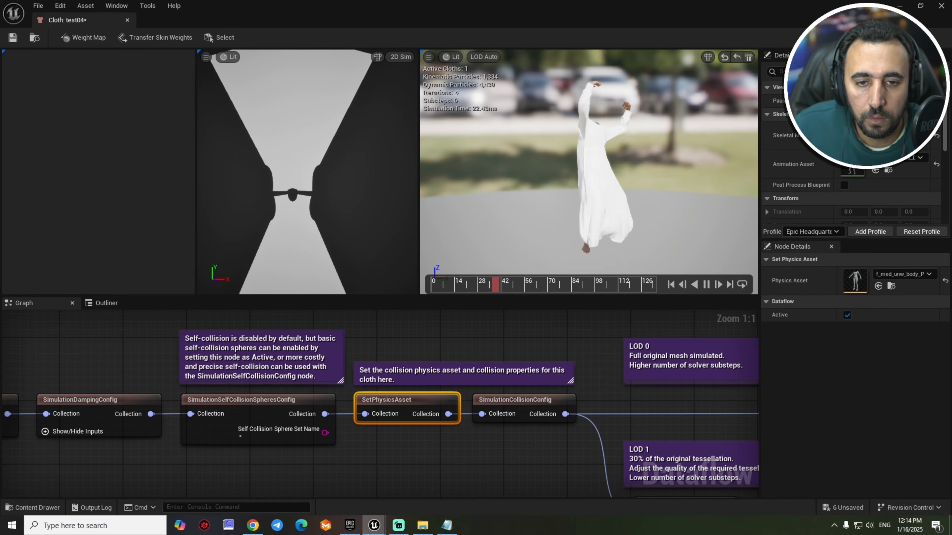
# Examine the dress simulation from several angles and distances while pausing and resuming the dance animation.
pyautogui.keyDown('alt'); pyautogui.moveTo(629, 196); pyautogui.dragTo(450, 186); pyautogui.keyUp('alt')
pyautogui.scroll(4, 637, 194)
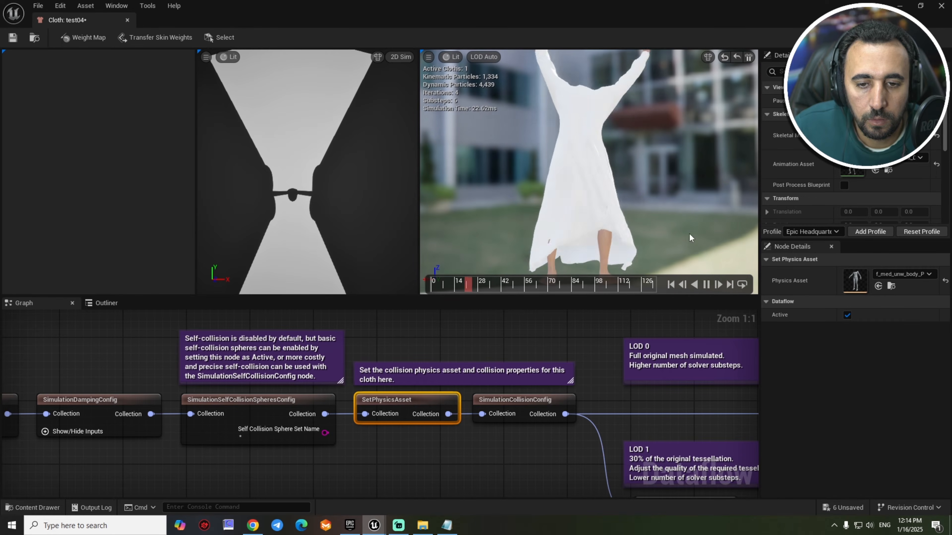
pyautogui.click(706, 285)
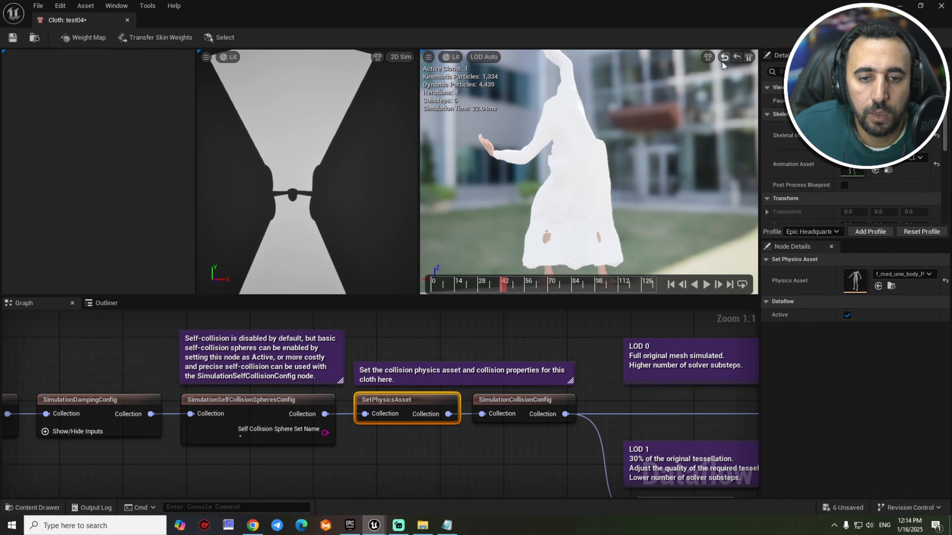
pyautogui.scroll(-3, 633, 172)
pyautogui.keyDown('alt'); pyautogui.moveTo(633, 172); pyautogui.dragTo(685, 176); pyautogui.keyUp('alt')
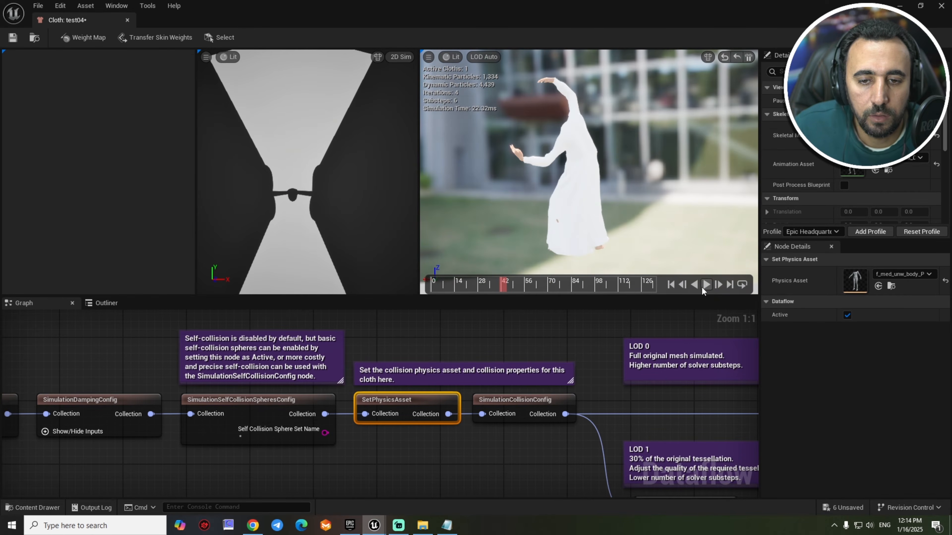
pyautogui.click(702, 285)
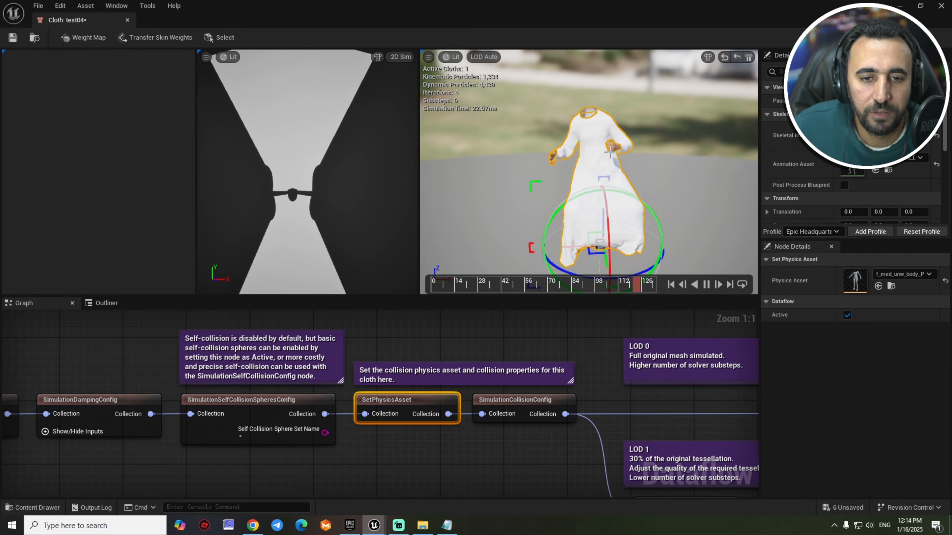
pyautogui.click(680, 150)
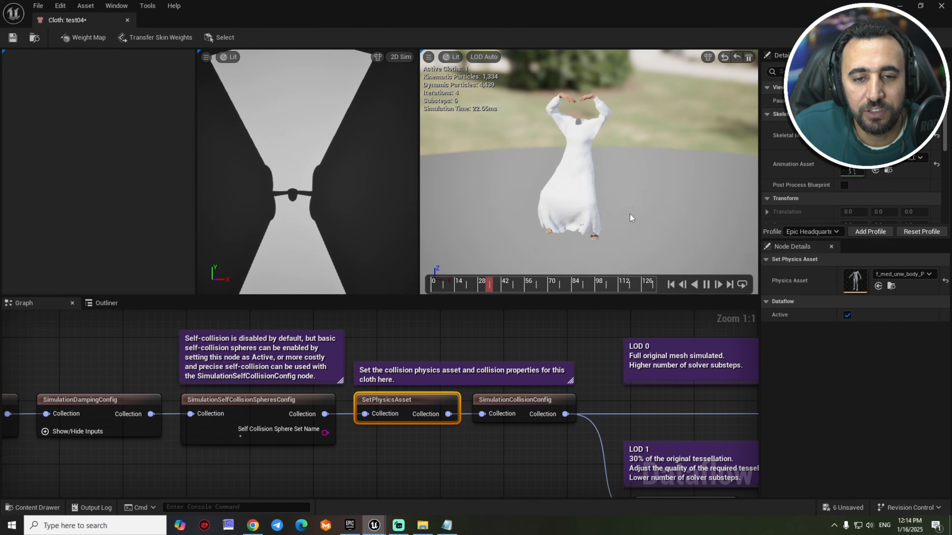
pyautogui.keyDown('alt'); pyautogui.moveTo(632, 218); pyautogui.dragTo(726, 217); pyautogui.keyUp('alt')
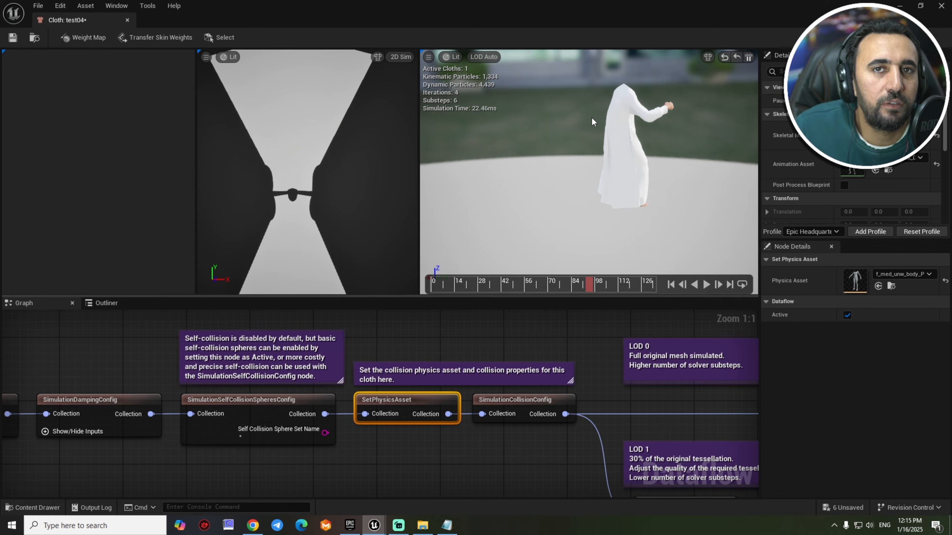
# Set the preview scene's Animation Asset to mixamo_mixamo_Anim and inspect the moving dress from several angles.
pyautogui.click(918, 158)
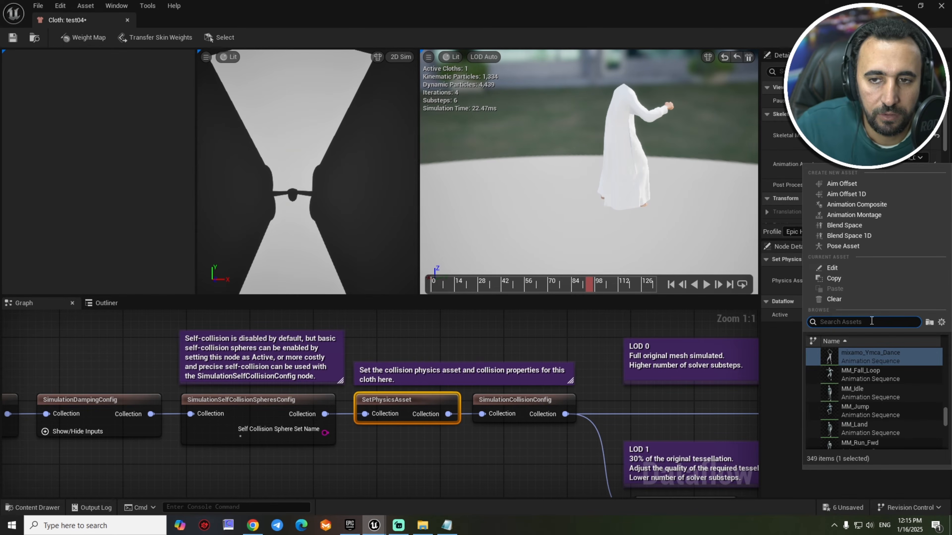
pyautogui.write('mixa')
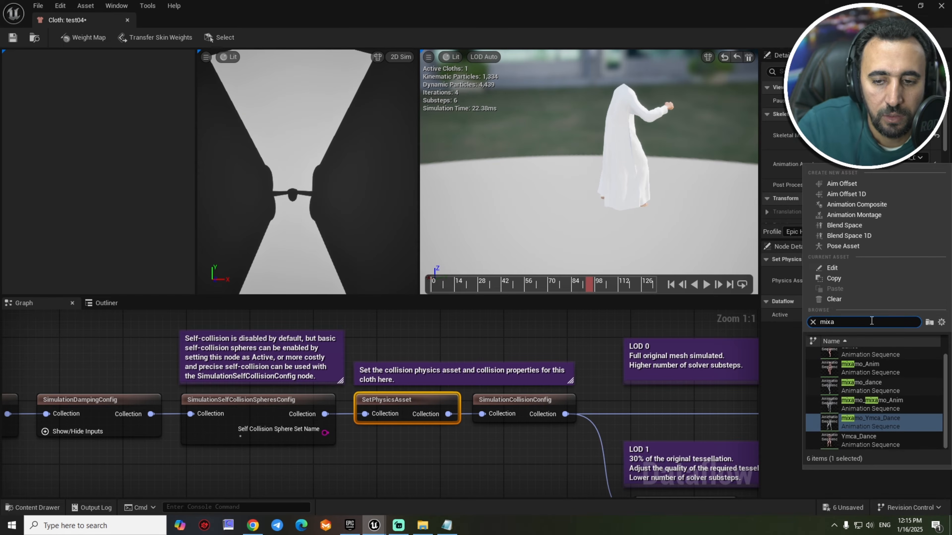
pyautogui.click(898, 404)
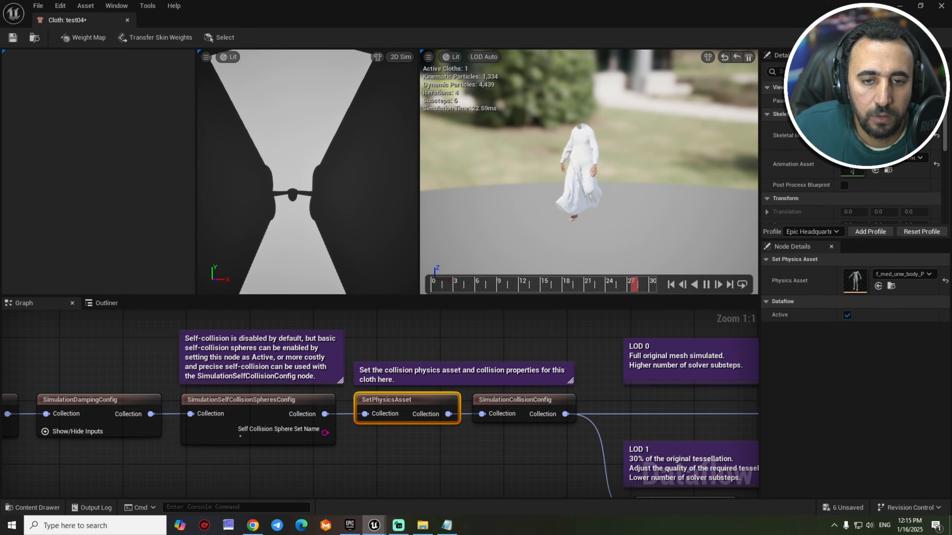
pyautogui.keyDown('alt'); pyautogui.moveTo(590, 188); pyautogui.dragTo(693, 221); pyautogui.keyUp('alt')
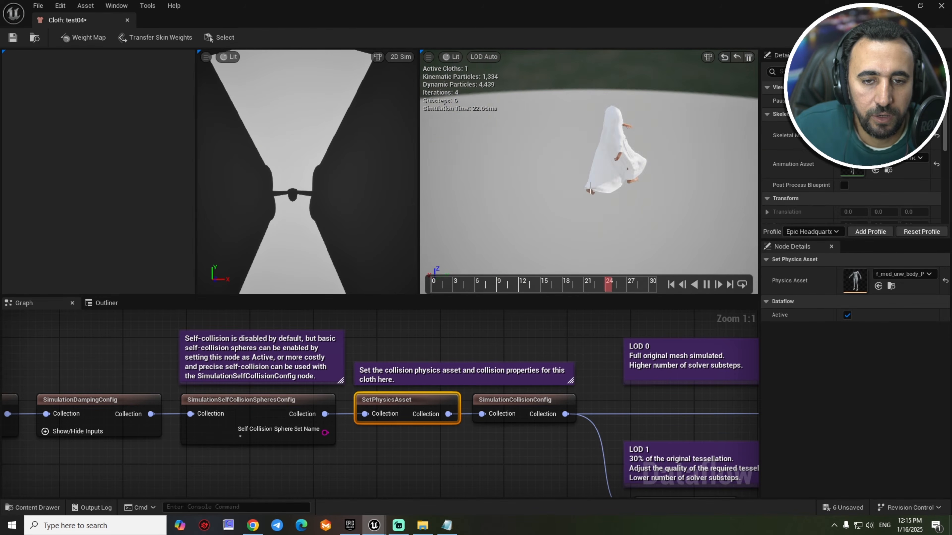
pyautogui.keyDown('alt'); pyautogui.moveTo(636, 187); pyautogui.dragTo(618, 165); pyautogui.keyUp('alt')
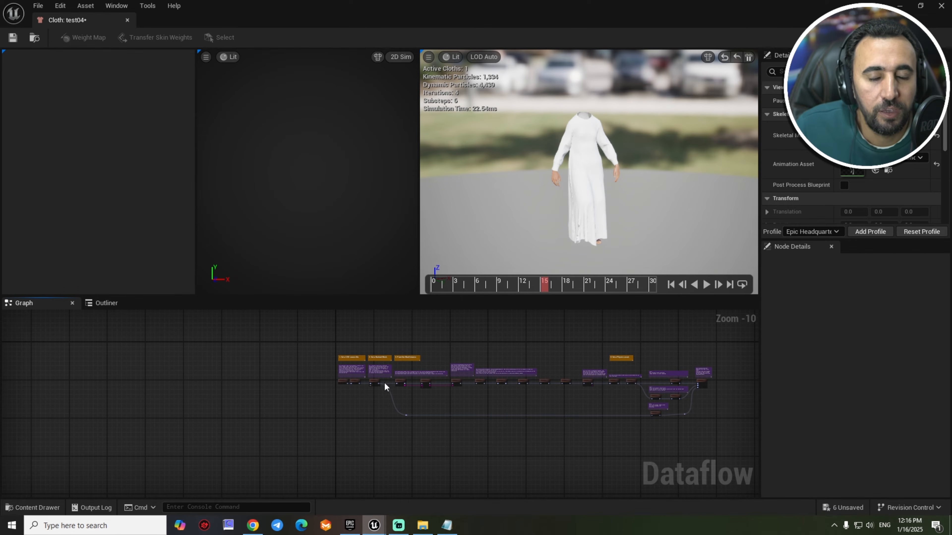
# Move the USDImport node away from TransformPositions and add a DeleteElement node below their connection.
pyautogui.scroll(6, 349, 406)
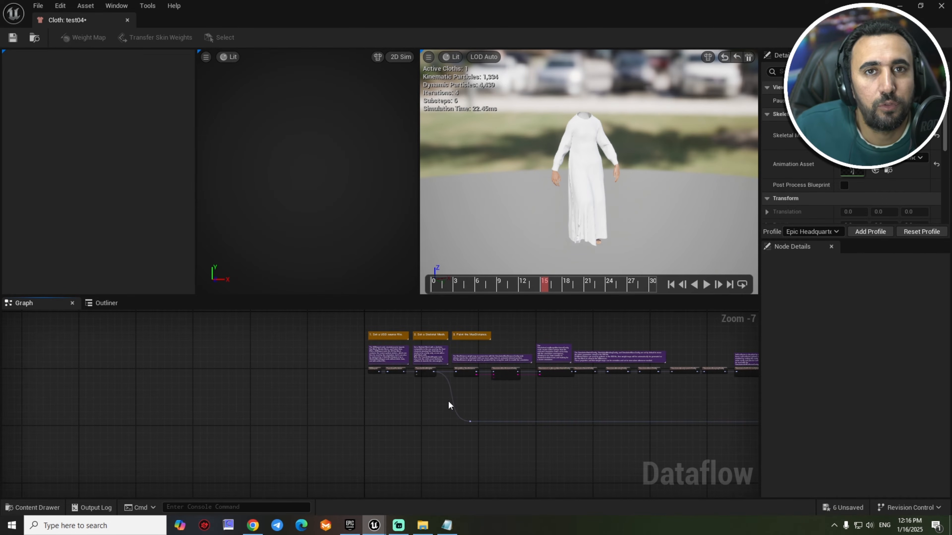
pyautogui.scroll(1, 479, 404)
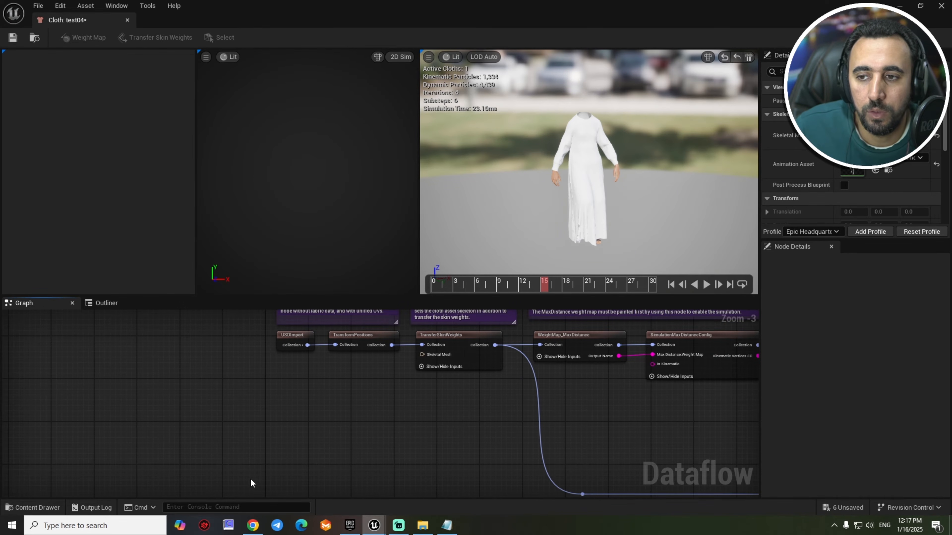
pyautogui.moveTo(279, 451); pyautogui.dragTo(339, 448, button='right')
pyautogui.scroll(1, 357, 395)
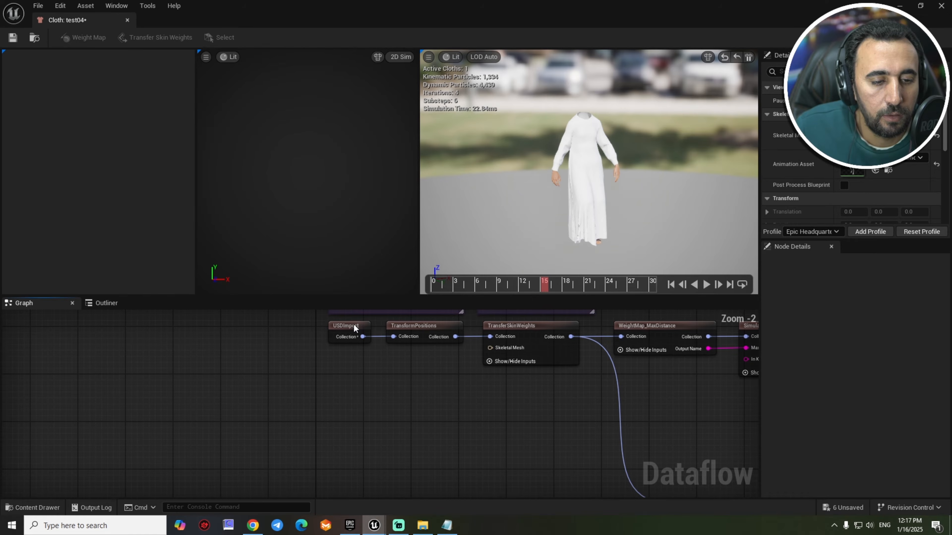
pyautogui.moveTo(355, 326); pyautogui.dragTo(278, 335)
pyautogui.click(327, 377)
pyautogui.rightClick(327, 381)
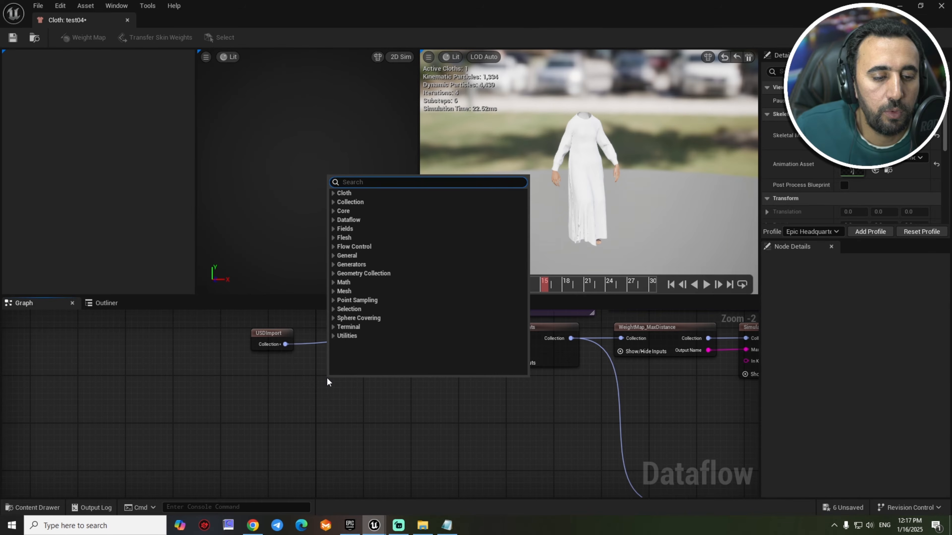
pyautogui.write('delet')
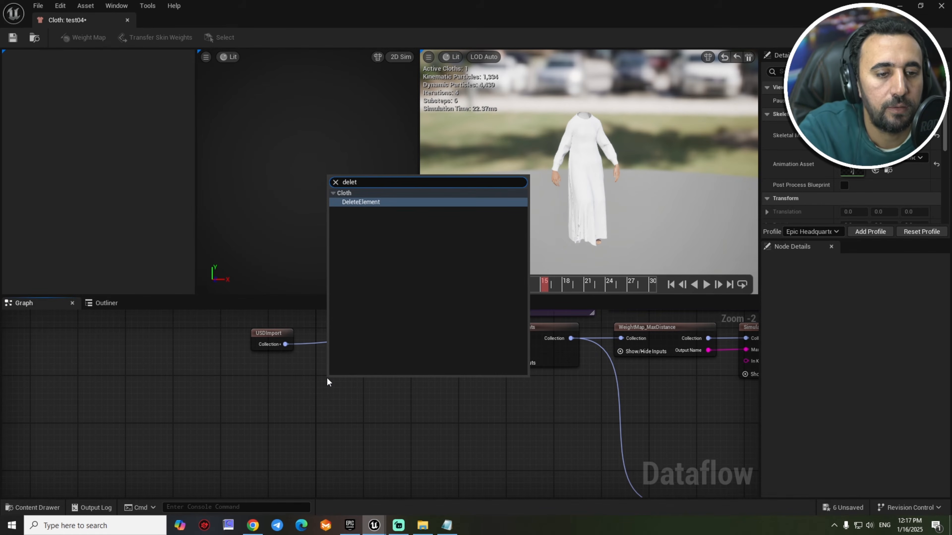
pyautogui.click(369, 202)
pyautogui.click(367, 420)
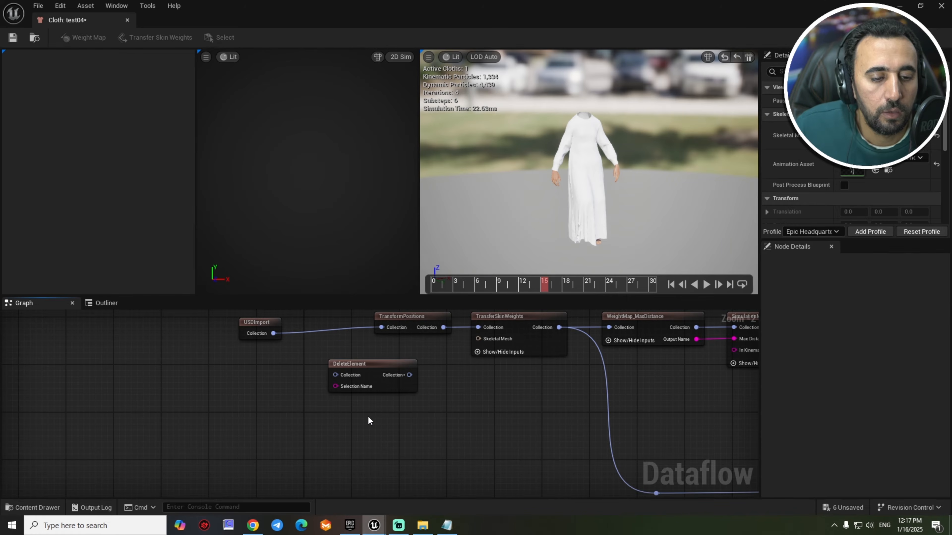
# Add a StaticMeshImport node with Import Sim Mesh disabled and place it beneath the DeleteElement node.
pyautogui.rightClick(368, 420)
pyautogui.write('st')
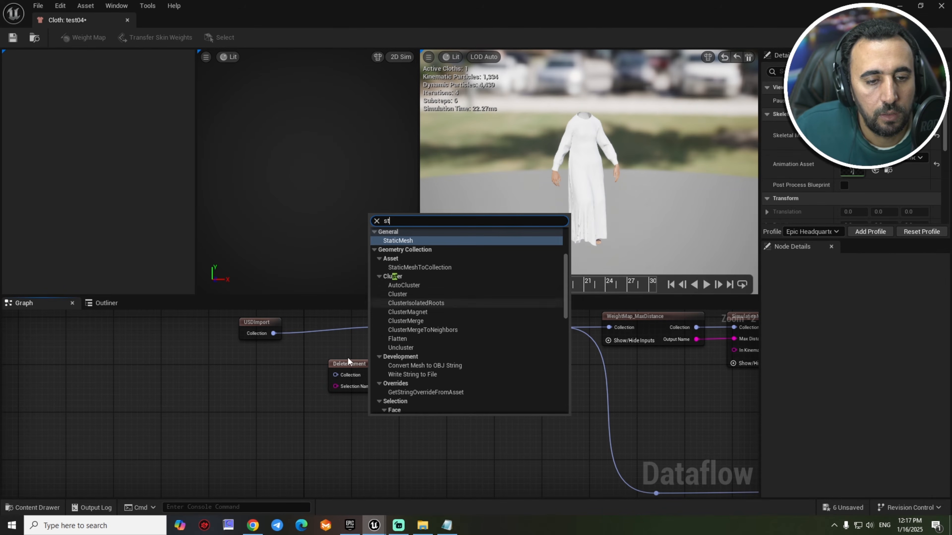
pyautogui.press('BackSpace')
pyautogui.write('tat')
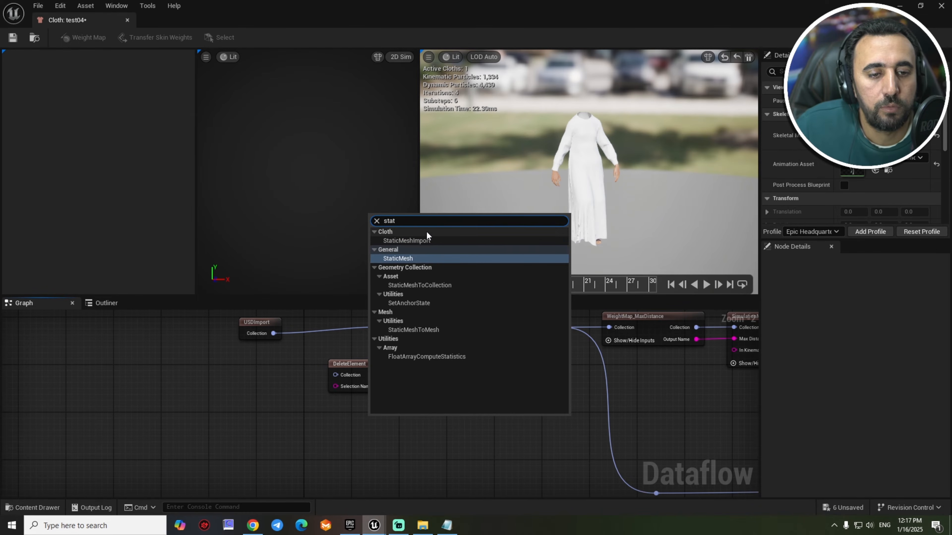
pyautogui.click(423, 240)
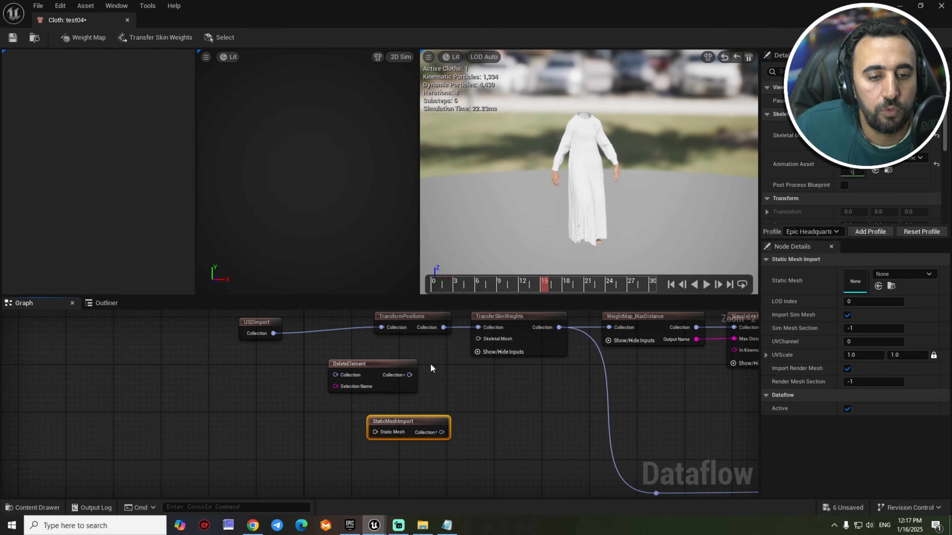
pyautogui.click(847, 315)
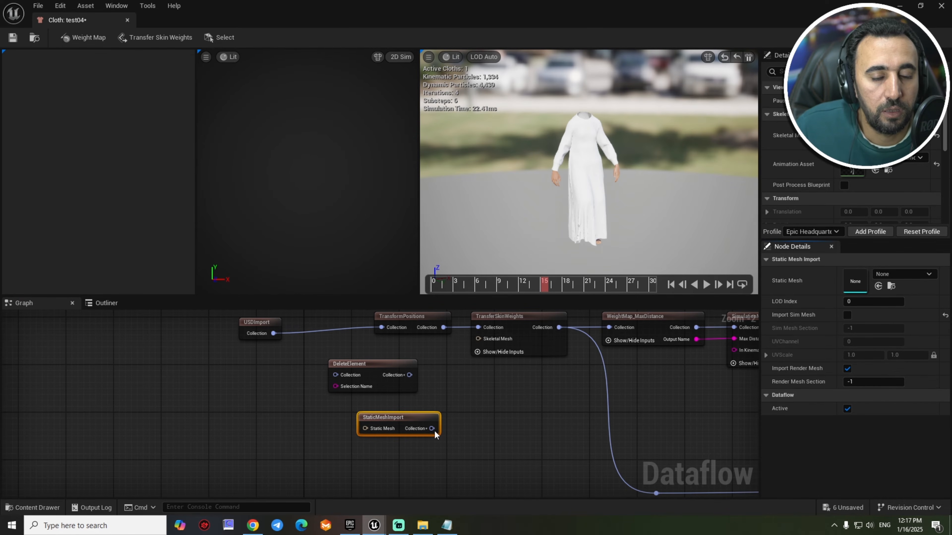
pyautogui.moveTo(464, 417); pyautogui.dragTo(486, 397, button='right')
pyautogui.moveTo(422, 405); pyautogui.dragTo(398, 405)
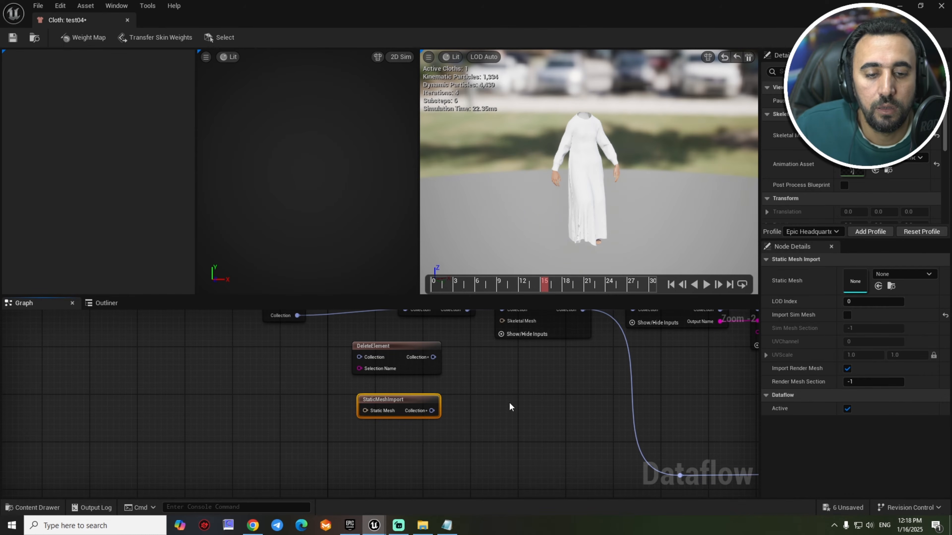
# Assign SM_Mesh from the StaticMeshes folder of the test04 import as the StaticMeshImport node's Static Mesh.
pyautogui.click(513, 414)
pyautogui.hotkey('ctrl', 'space')
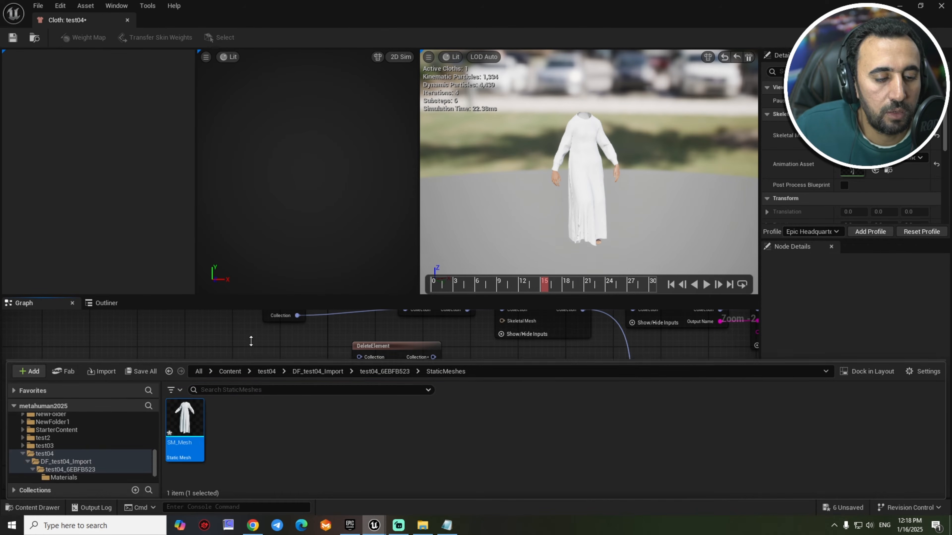
pyautogui.click(49, 430)
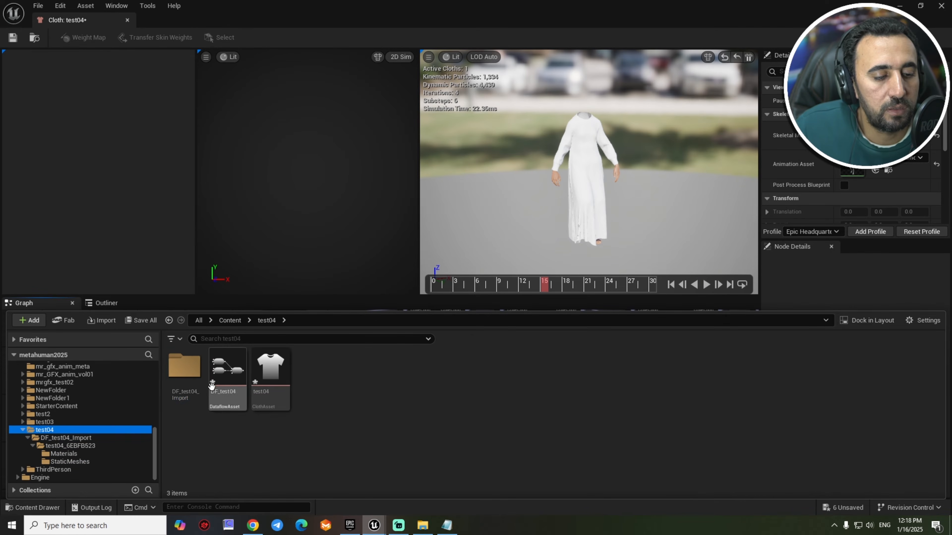
pyautogui.doubleClick(184, 365)
pyautogui.doubleClick(182, 369)
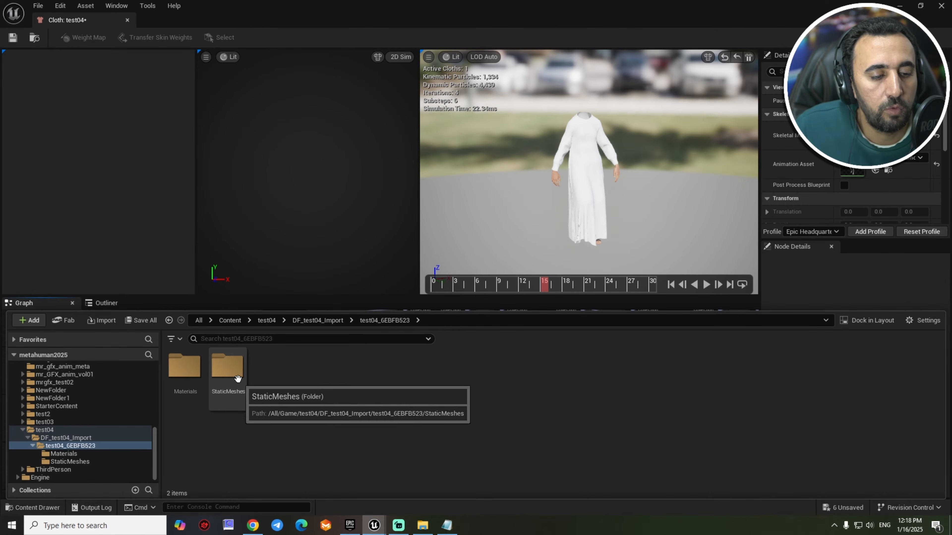
pyautogui.doubleClick(224, 370)
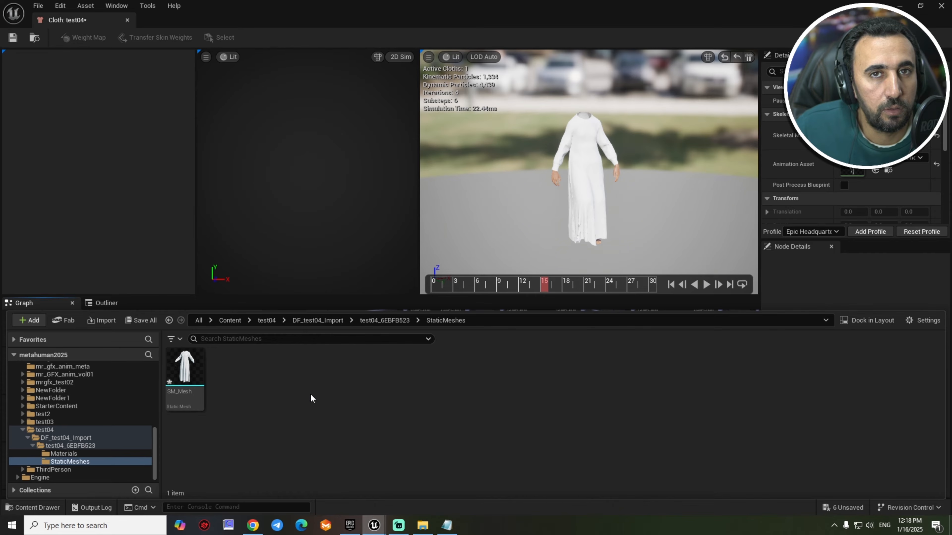
pyautogui.click(190, 361)
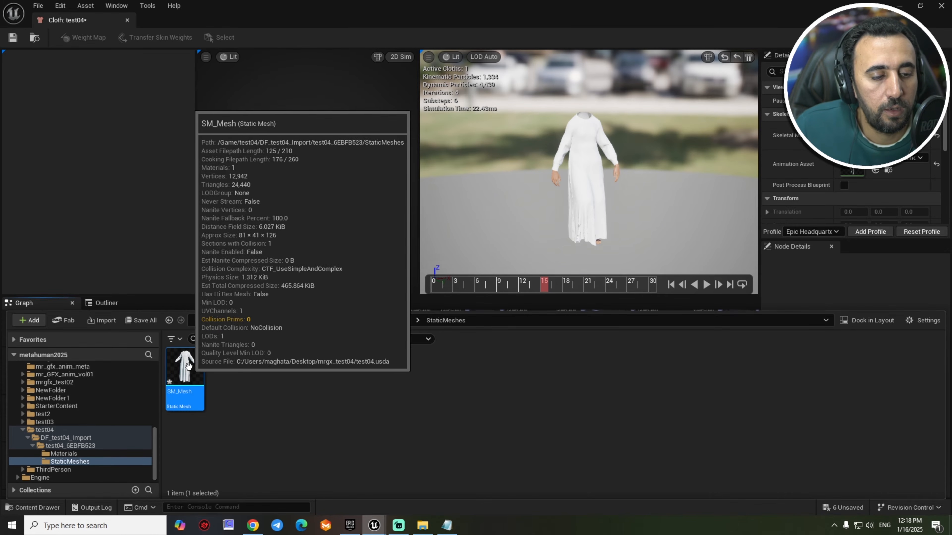
pyautogui.moveTo(190, 356); pyautogui.dragTo(400, 403)
pyautogui.click(400, 404)
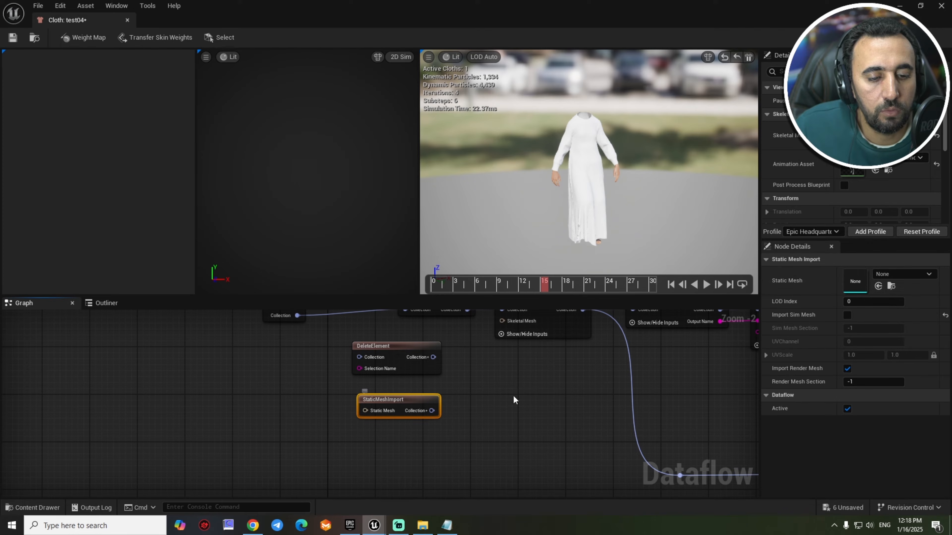
pyautogui.click(877, 288)
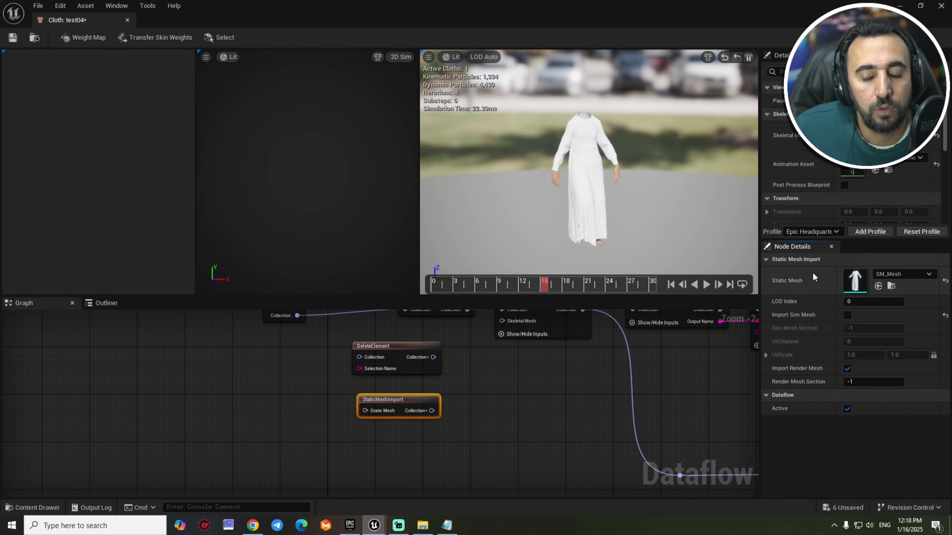
# Add a MergeClothCollections node beside the DeleteElement and StaticMeshImport nodes.
pyautogui.moveTo(499, 435); pyautogui.dragTo(359, 460, button='right')
pyautogui.moveTo(330, 399); pyautogui.dragTo(322, 387, button='right')
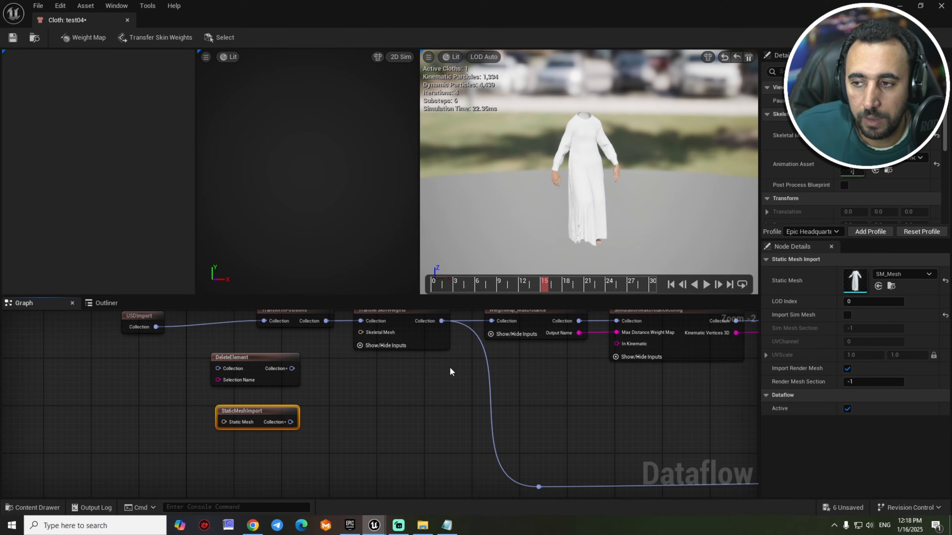
pyautogui.rightClick(325, 381)
pyautogui.write('mer')
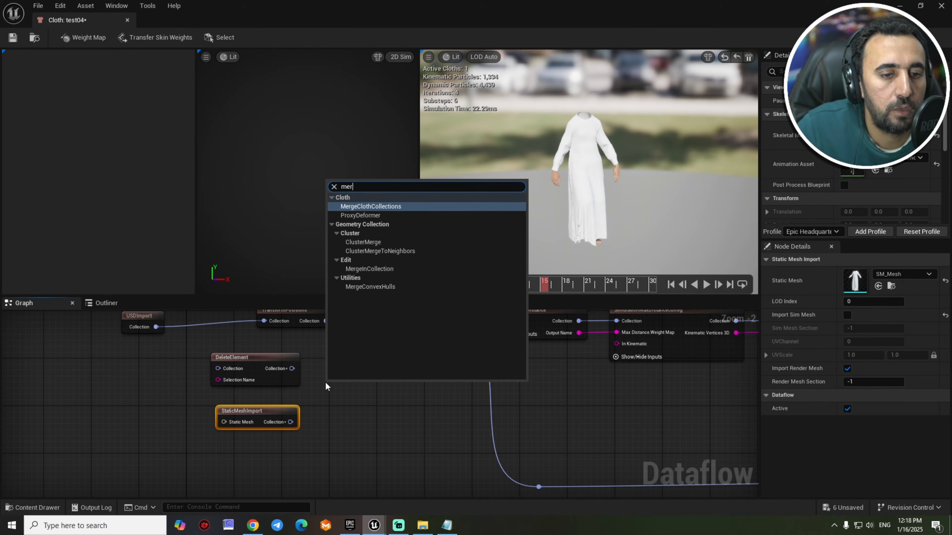
pyautogui.click(371, 206)
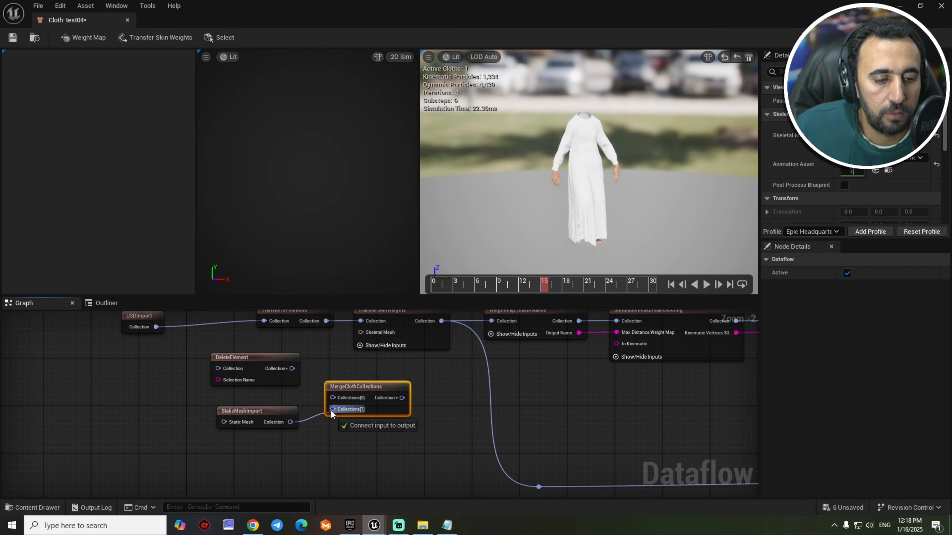
# Wire USDImport through DeleteElement into Collections[0], StaticMeshImport into Collections[1], and the merged collection into TransformPositions.
pyautogui.moveTo(331, 410); pyautogui.dragTo(332, 408)
pyautogui.moveTo(292, 369); pyautogui.dragTo(336, 398)
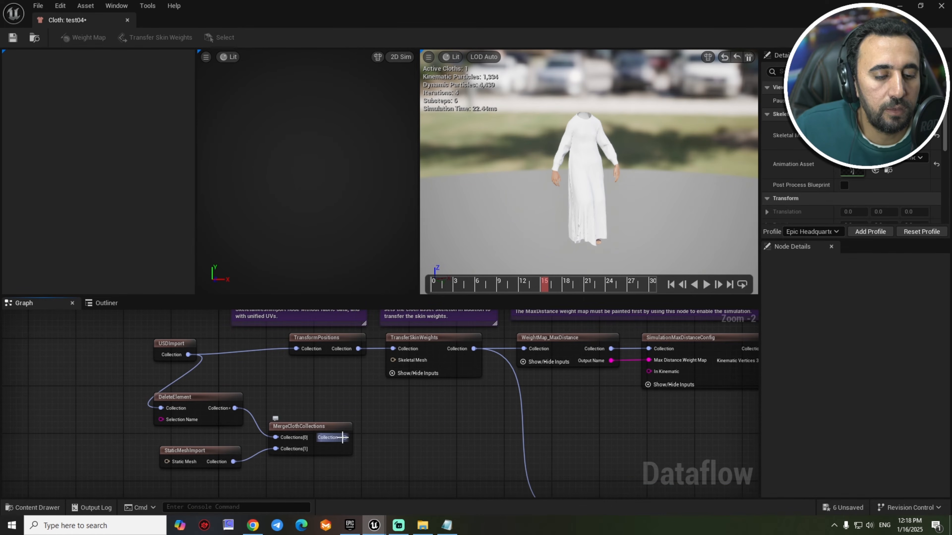
pyautogui.moveTo(343, 437); pyautogui.dragTo(295, 349)
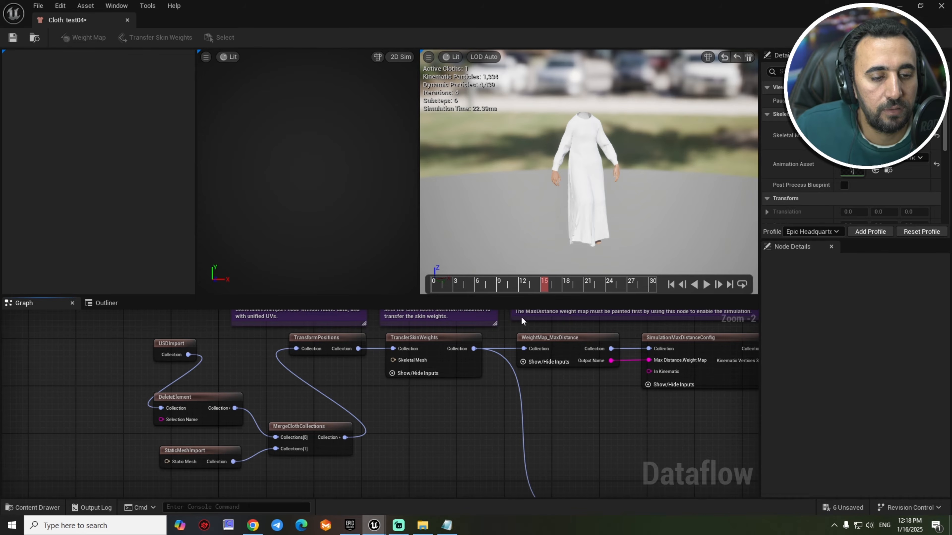
# Play the preview animation, examine the dress simulation from a higher angle, and pause playback.
pyautogui.click(706, 284)
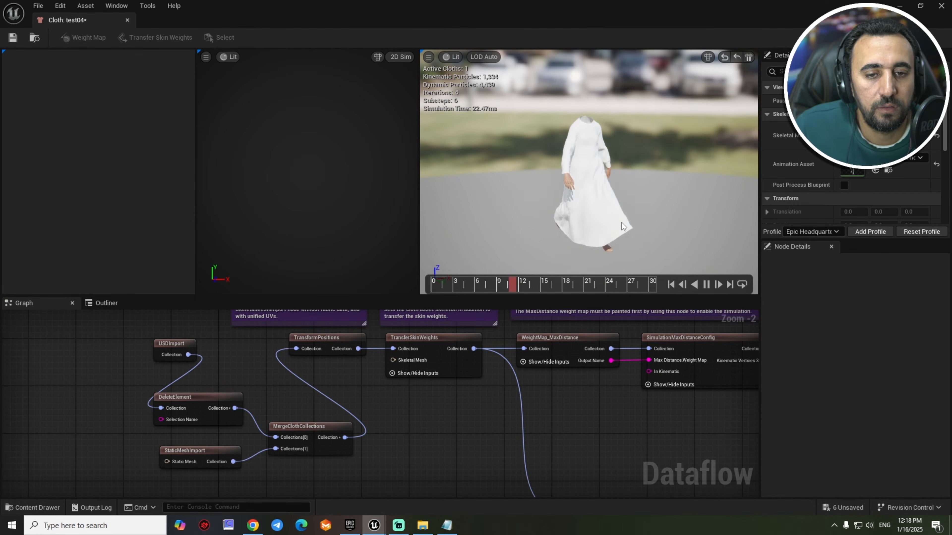
pyautogui.moveTo(534, 210); pyautogui.dragTo(555, 225)
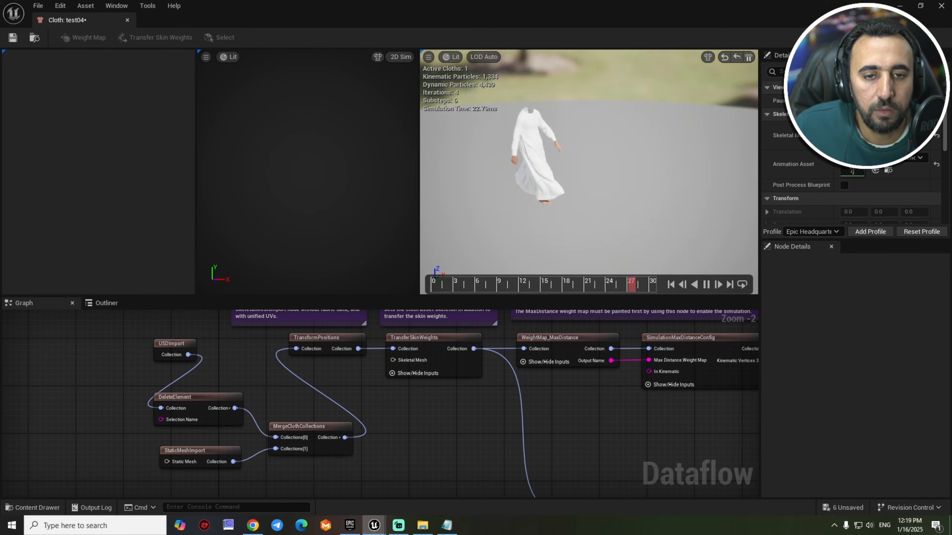
pyautogui.click(706, 285)
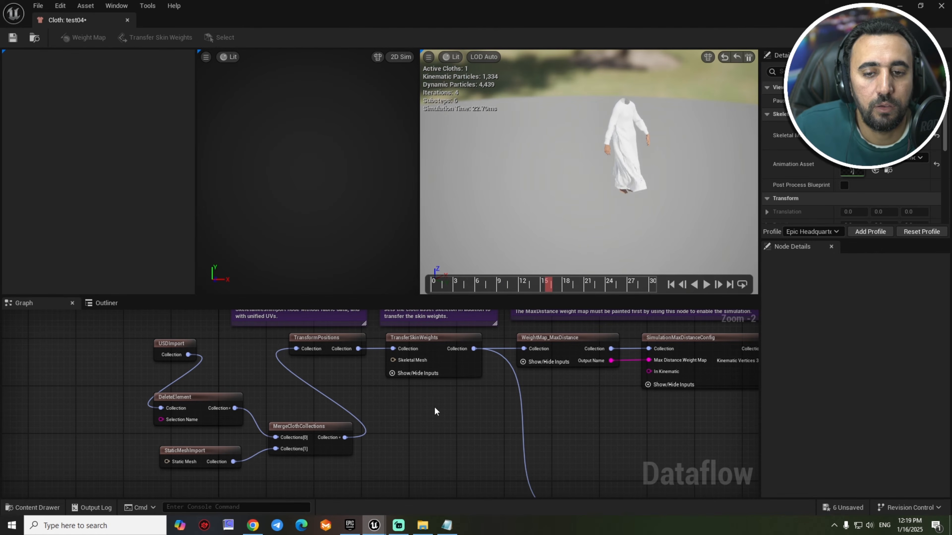
# Move the ClothAssetTerminal node and its comment farther from the LOD nodes to make room before the terminal.
pyautogui.moveTo(509, 431); pyautogui.dragTo(429, 399, button='right')
pyautogui.scroll(-2, 362, 400)
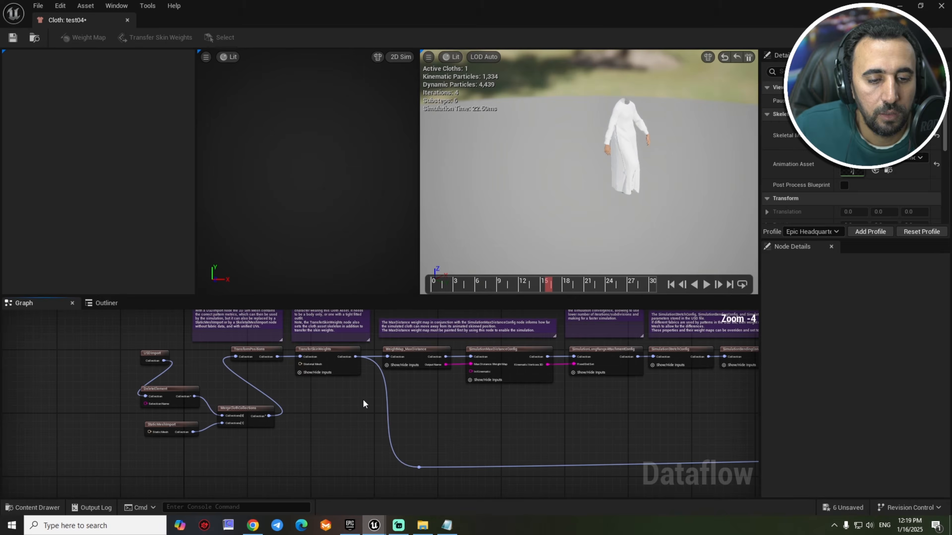
pyautogui.moveTo(549, 420); pyautogui.dragTo(316, 414, button='right')
pyautogui.moveTo(629, 397); pyautogui.dragTo(196, 436, button='right')
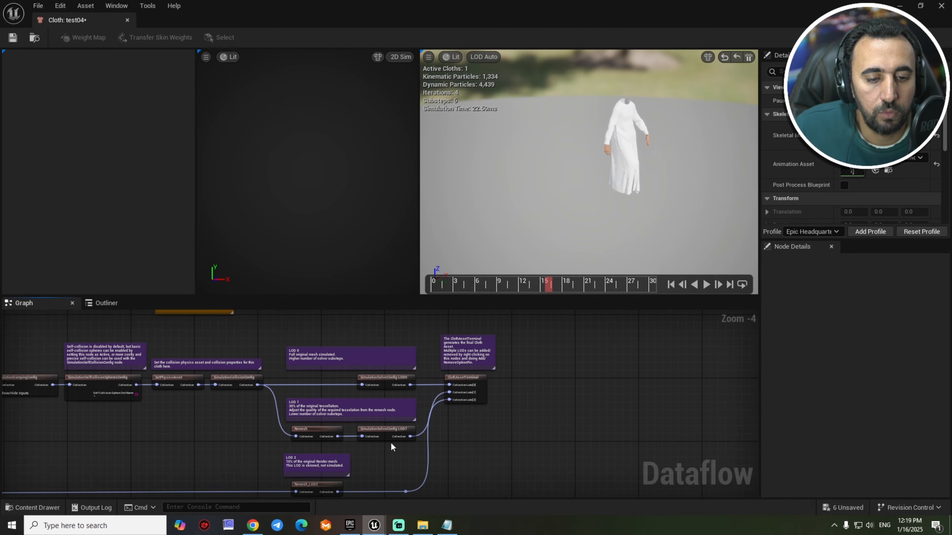
pyautogui.scroll(1, 493, 404)
pyautogui.scroll(-3, 516, 361)
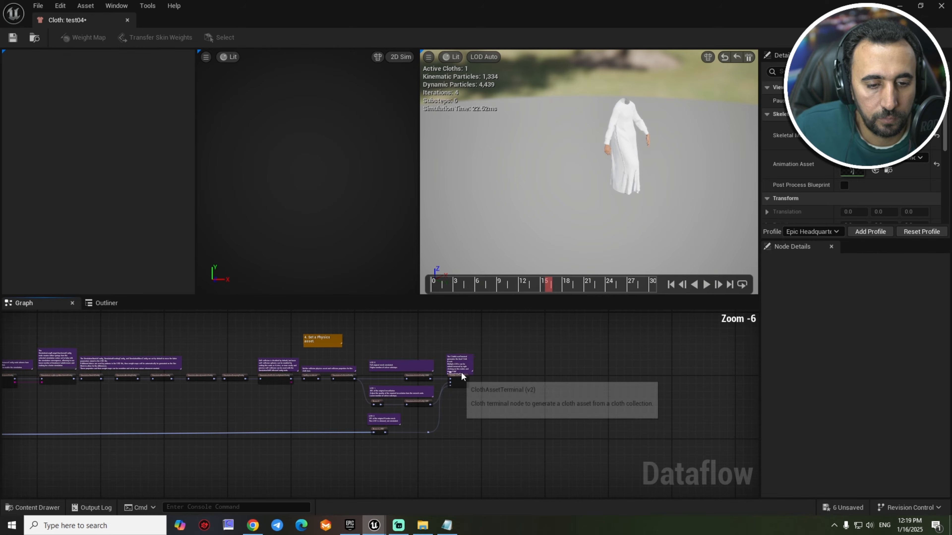
pyautogui.moveTo(503, 349); pyautogui.dragTo(581, 371)
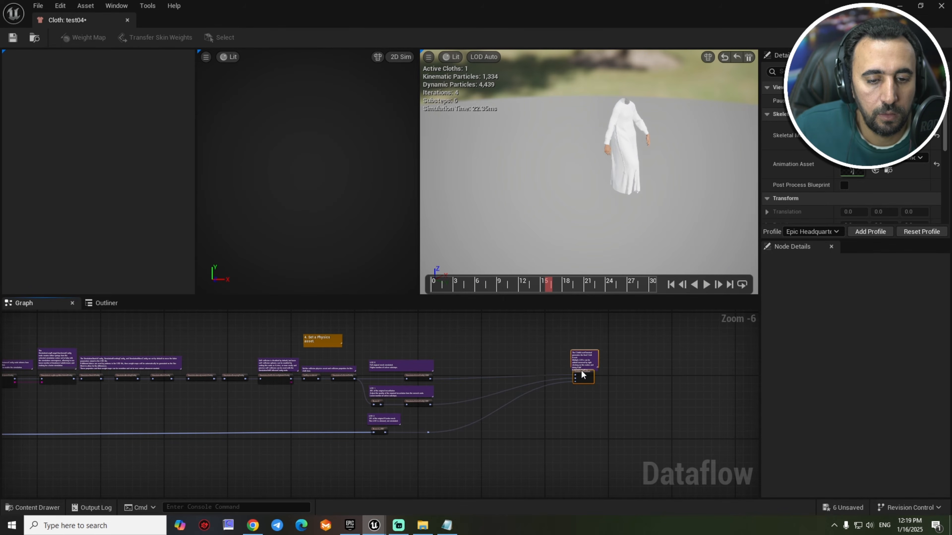
# Add a StaticMeshImport node in the space before the ClothAssetTerminal and turn off its Import Render Mesh option.
pyautogui.click(514, 366)
pyautogui.scroll(5, 513, 367)
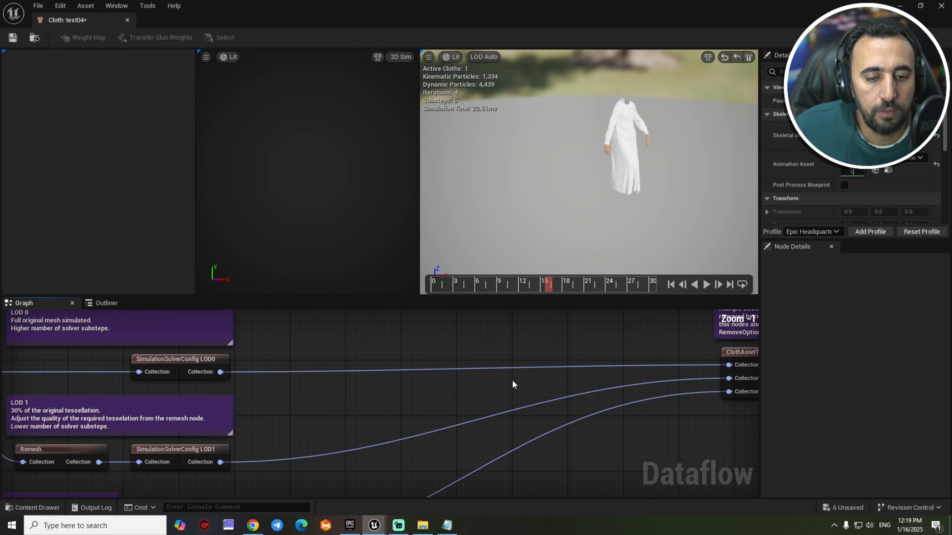
pyautogui.moveTo(461, 339); pyautogui.dragTo(461, 427, button='right')
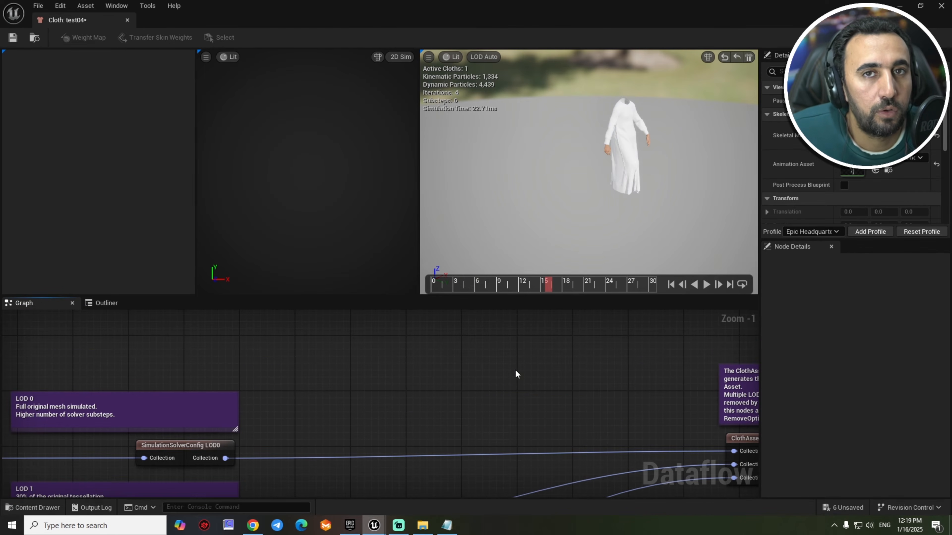
pyautogui.rightClick(309, 373)
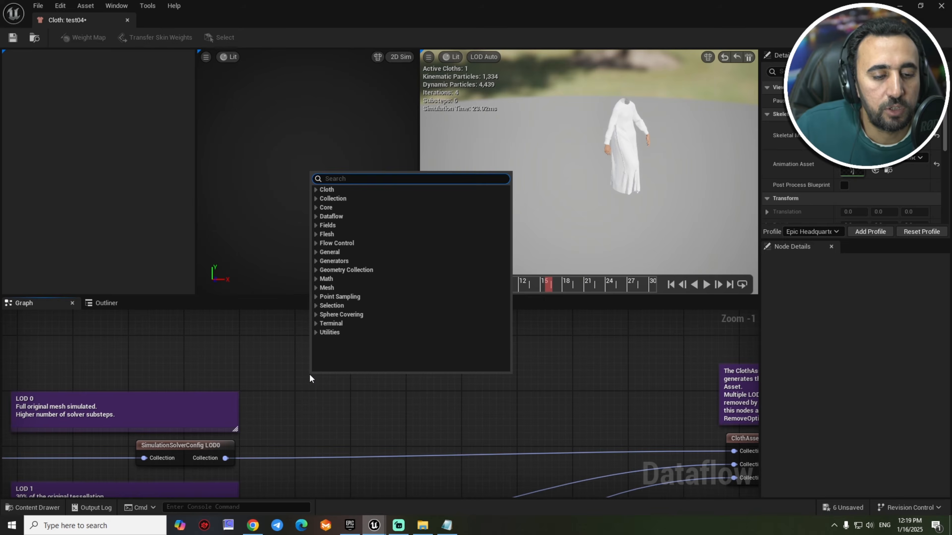
pyautogui.write('stat')
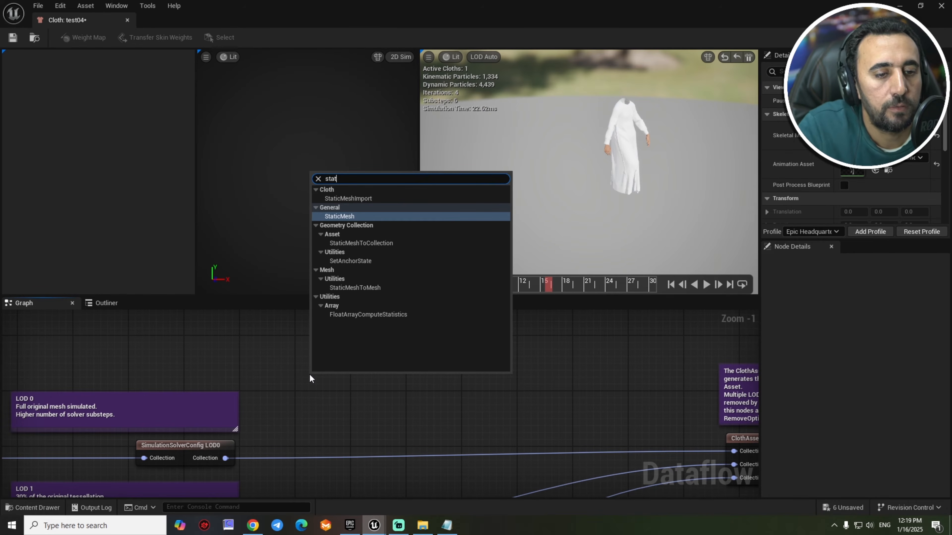
pyautogui.click(355, 198)
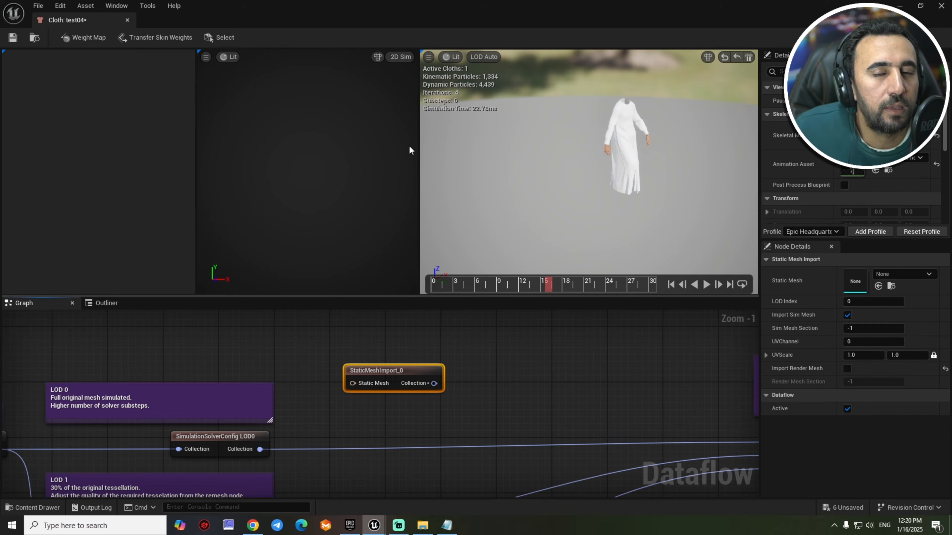
# Open the preview body skeletal mesh f_med_unw_body in its editor and start making a static mesh from it.
pyautogui.click(606, 150)
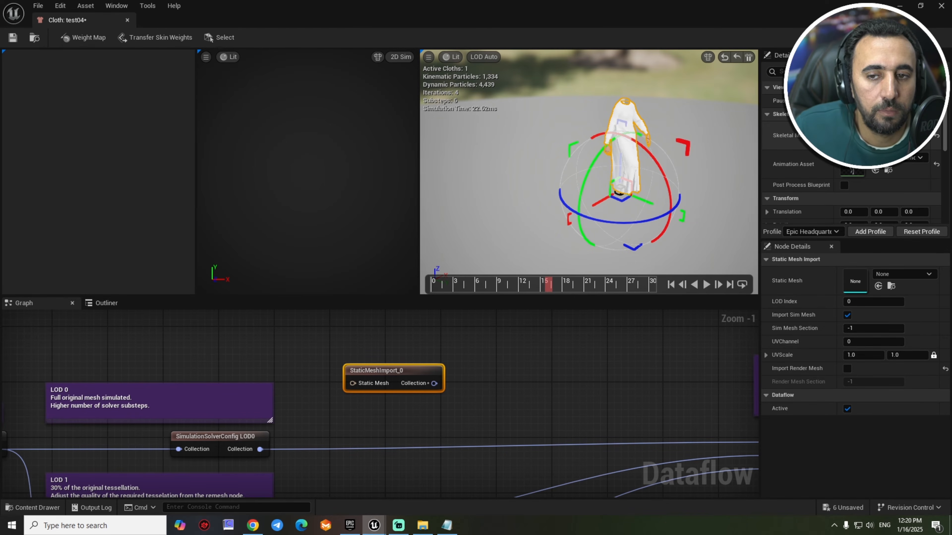
pyautogui.doubleClick(852, 134)
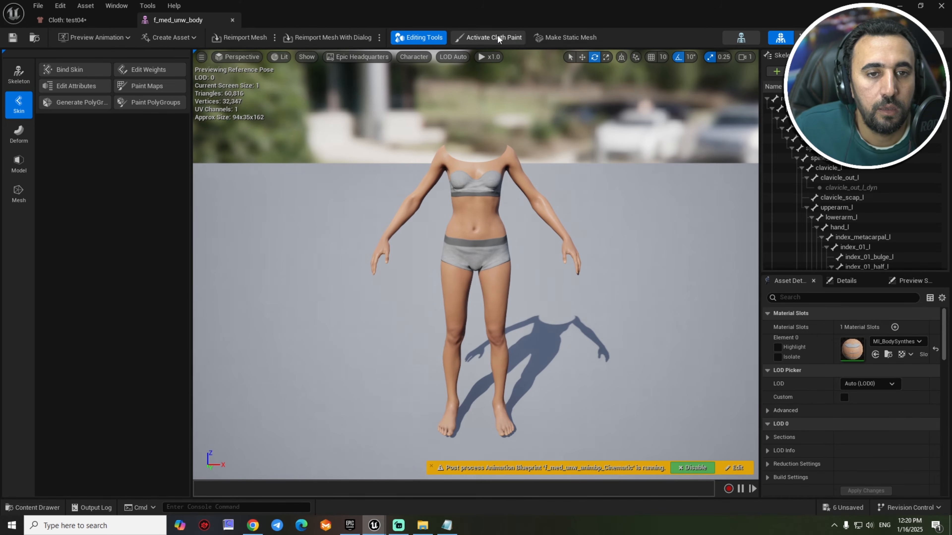
pyautogui.click(576, 40)
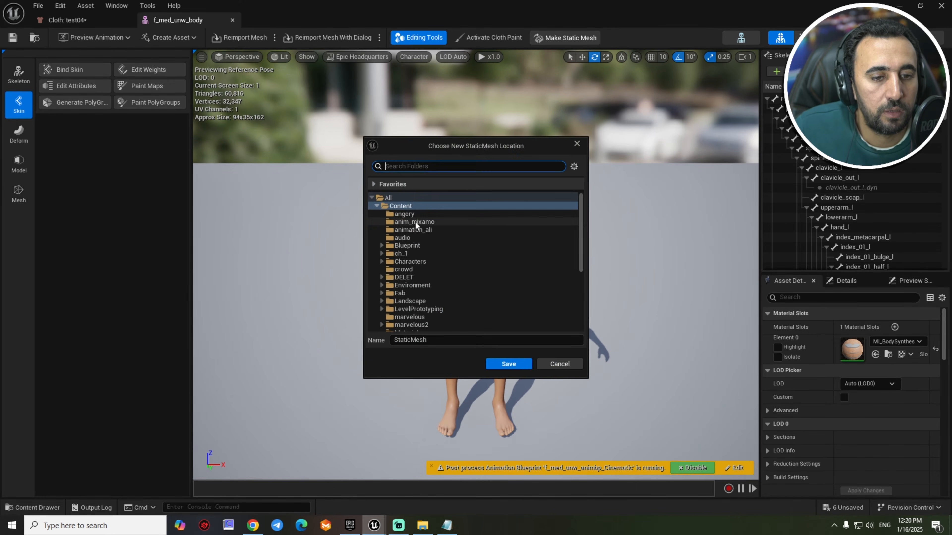
# Save the static mesh as test04000000 in a new Content folder named meta_mesh_01 and close the body mesh editor.
pyautogui.click(398, 205)
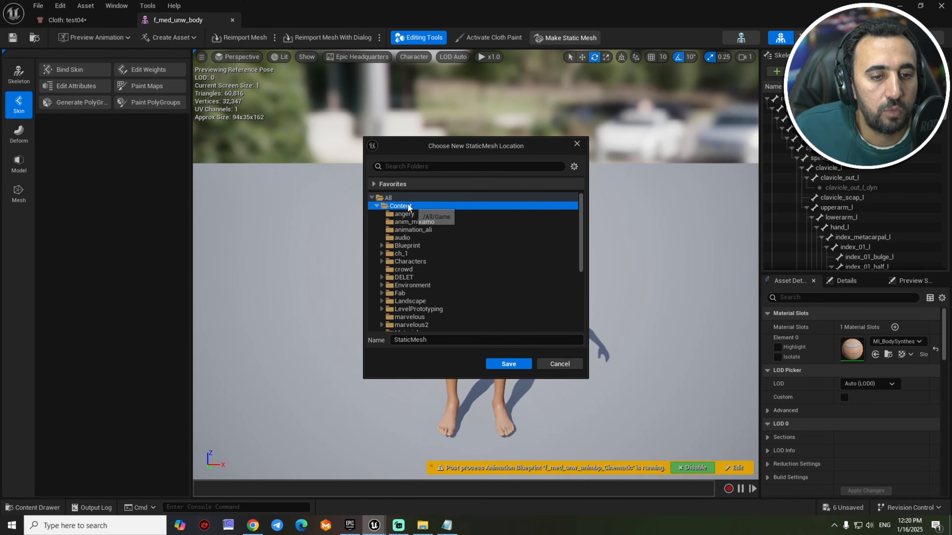
pyautogui.rightClick(400, 206)
pyautogui.click(430, 218)
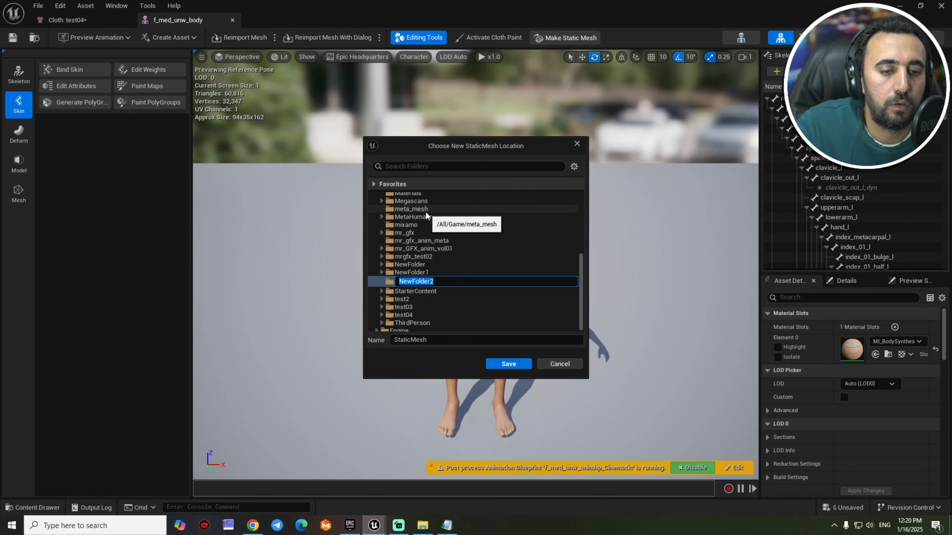
pyautogui.write('static')
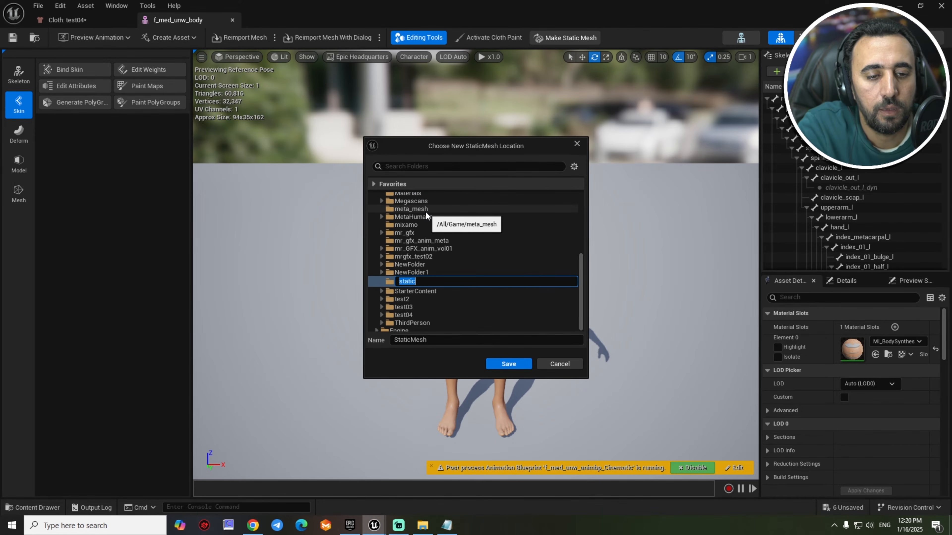
pyautogui.write('a_mes')
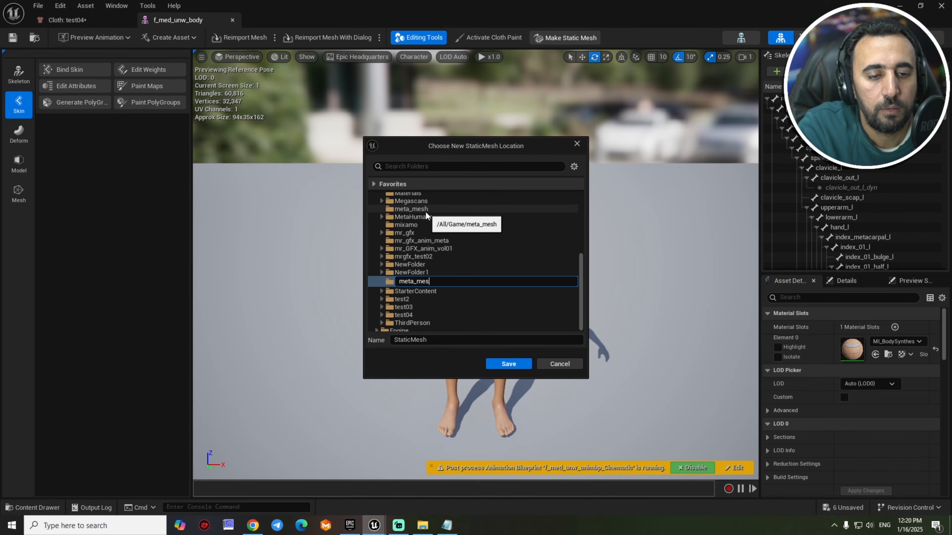
pyautogui.write('h_')
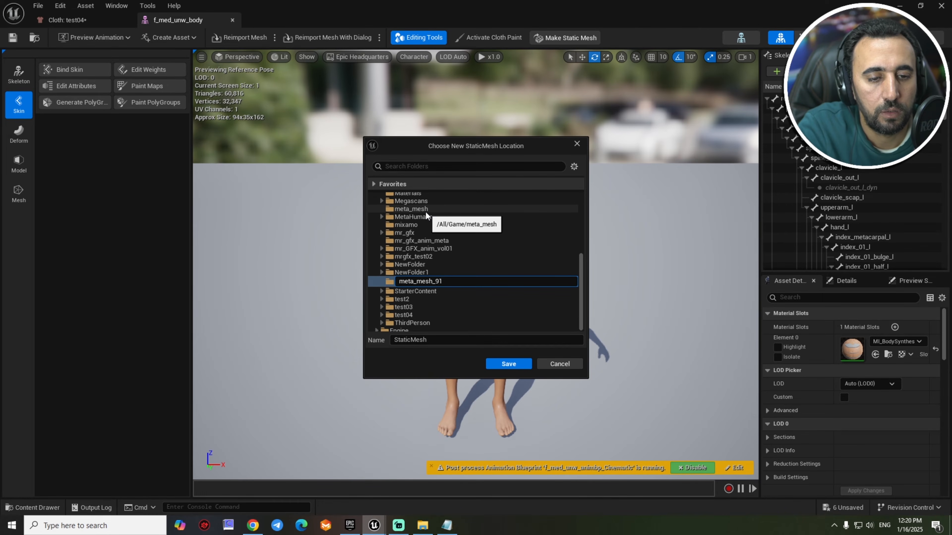
pyautogui.write('01')
pyautogui.press('Return')
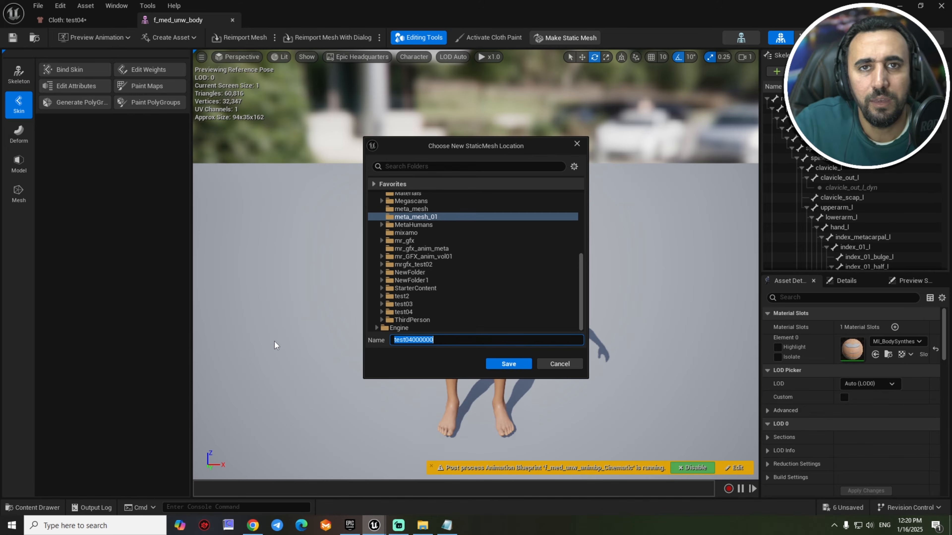
pyautogui.click(509, 363)
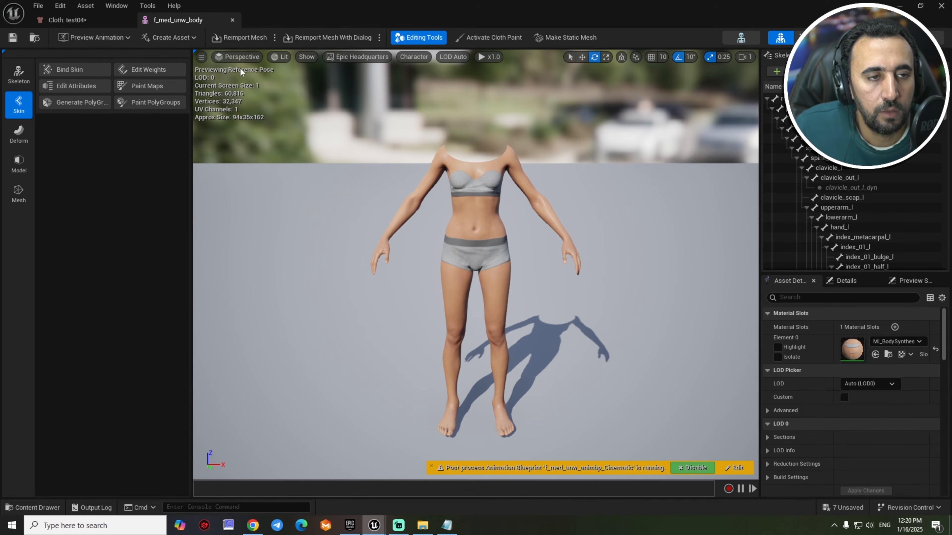
pyautogui.click(232, 21)
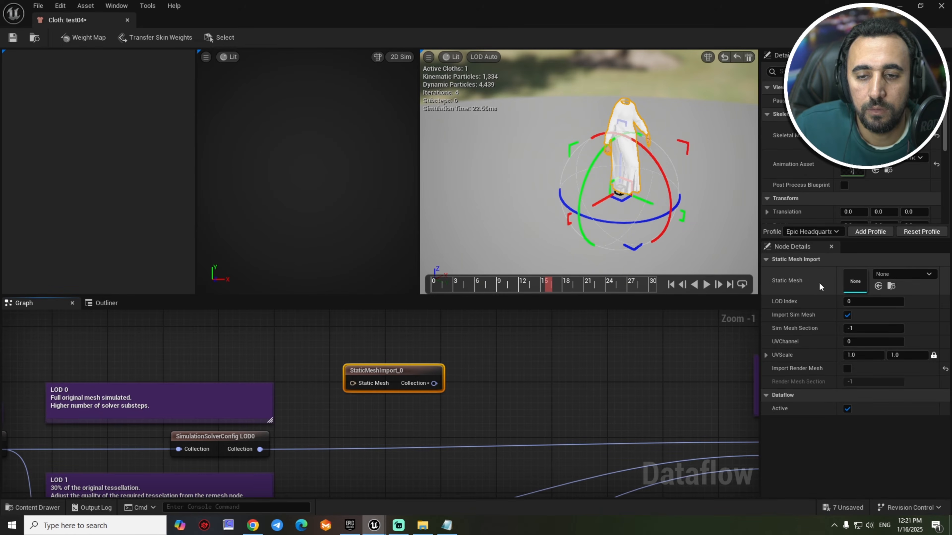
# Assign test04000000 as the Static Mesh of the new StaticMeshImport node.
pyautogui.click(895, 274)
pyautogui.hotkey('ctrl', 'v')
pyautogui.click(849, 374)
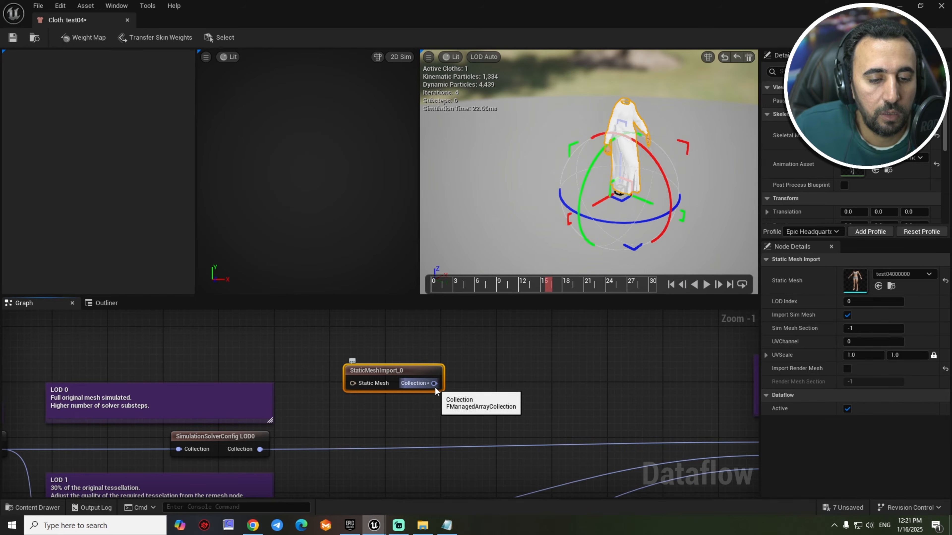
# Add a TransferSkinWeights node from the StaticMeshImport collection output and set its Skeletal Mesh to f_med_unw_body.
pyautogui.moveTo(434, 387); pyautogui.dragTo(489, 360)
pyautogui.write('tran')
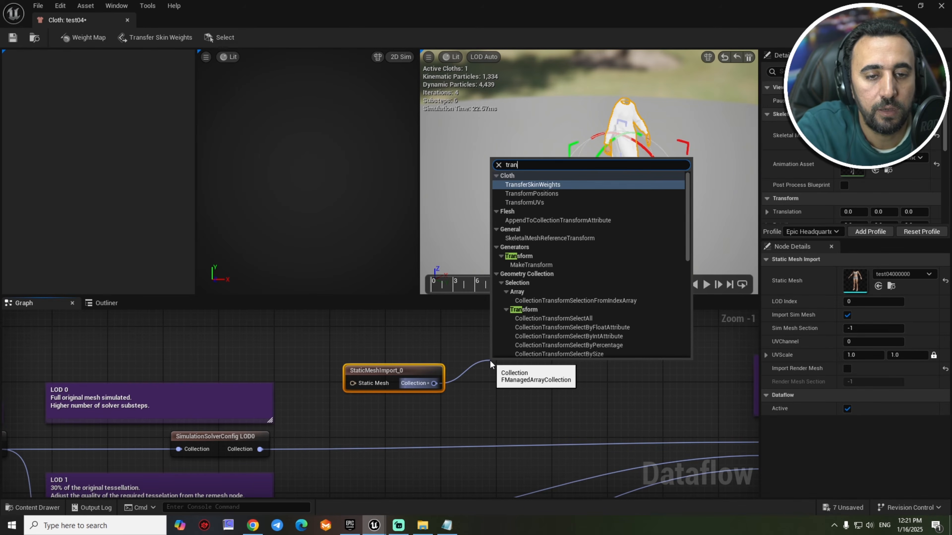
pyautogui.write('s')
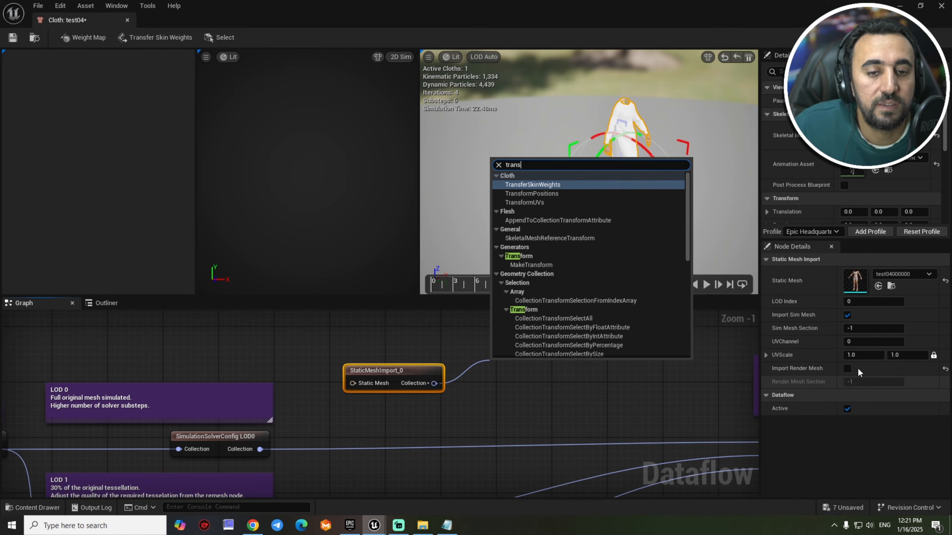
pyautogui.click(539, 184)
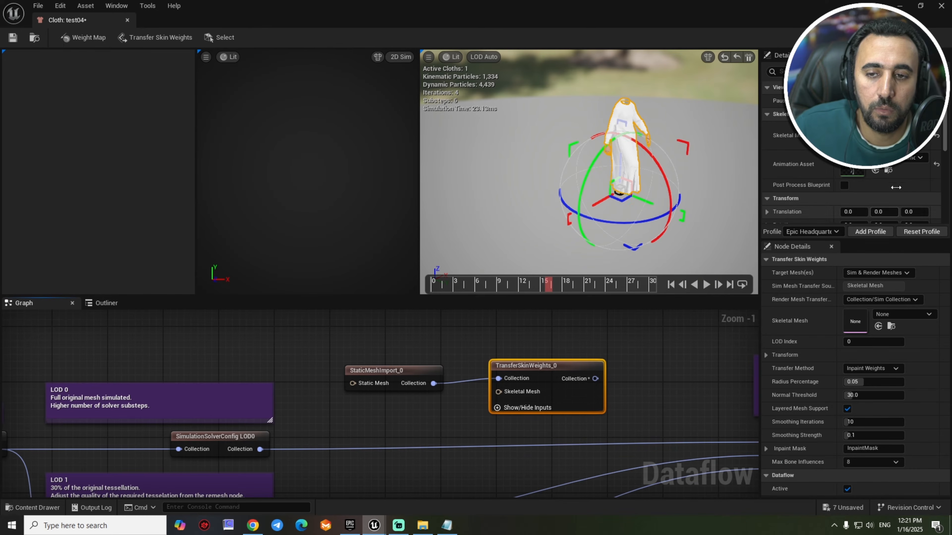
pyautogui.click(909, 315)
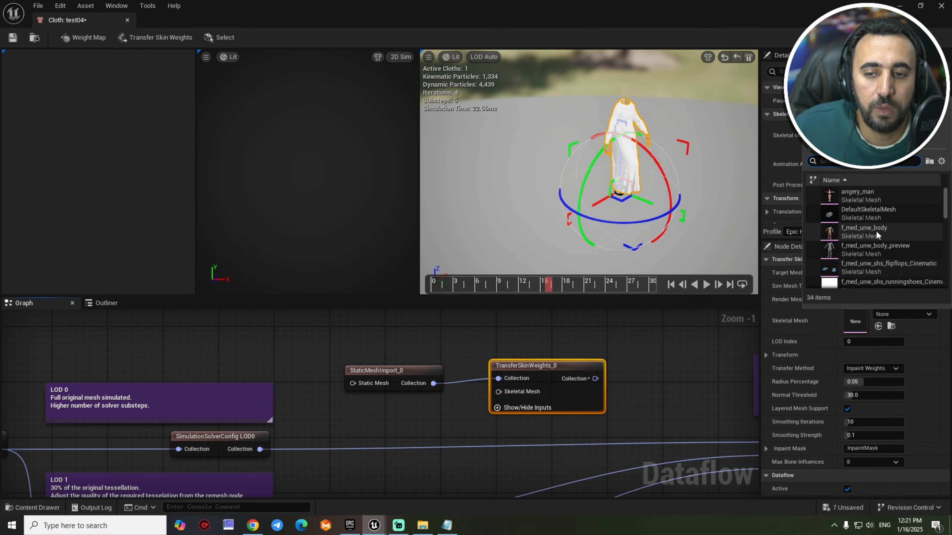
pyautogui.click(745, 286)
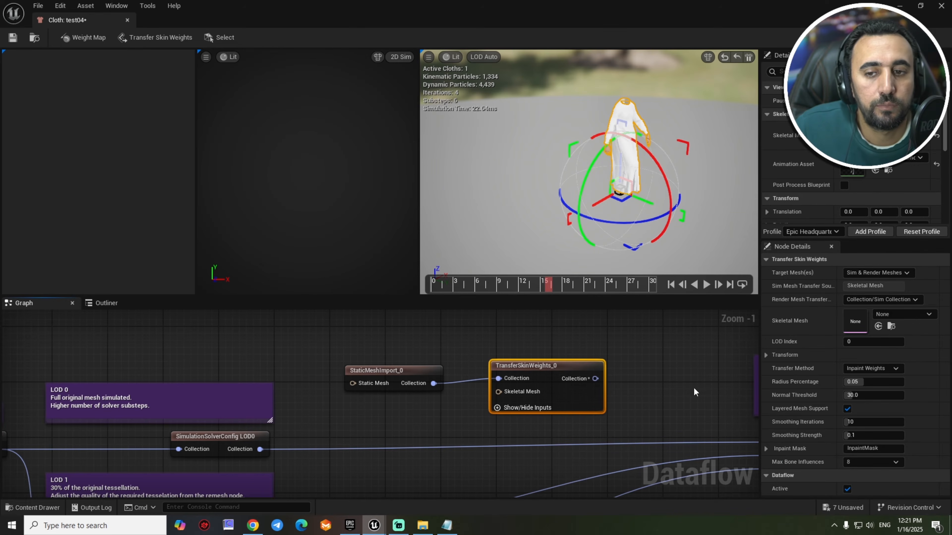
# Add a Selection node after TransferSkinWeights and wire the TransferSkinWeights collection into it.
pyautogui.moveTo(723, 398); pyautogui.dragTo(565, 397, button='right')
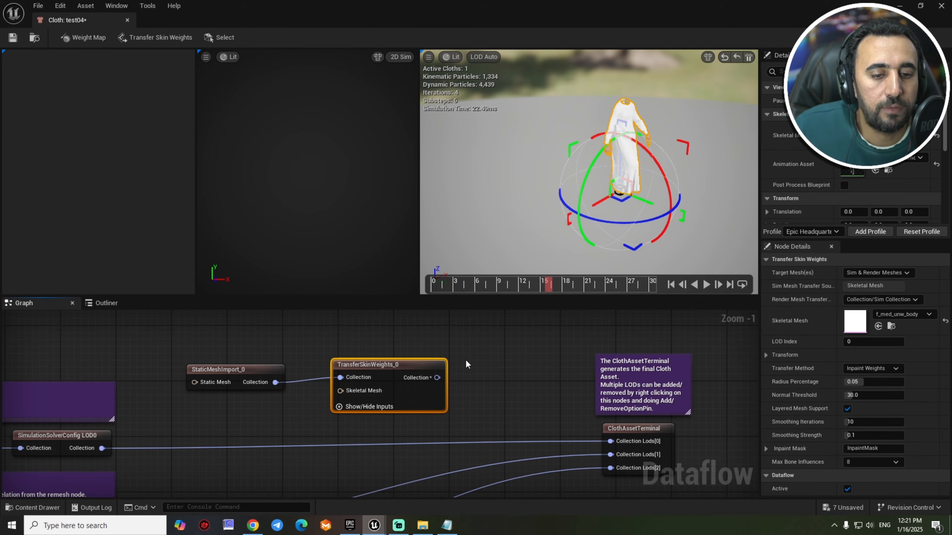
pyautogui.rightClick(466, 359)
pyautogui.write('se')
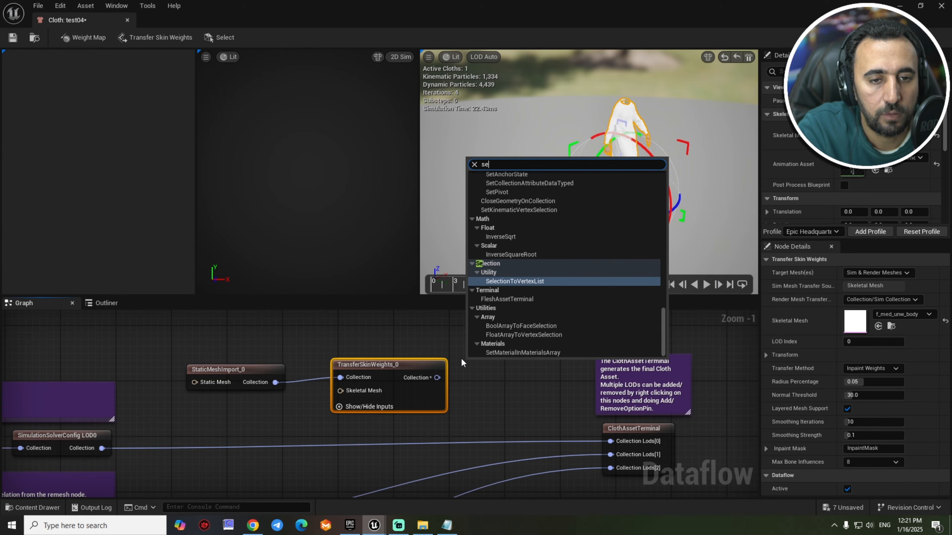
pyautogui.write('lect')
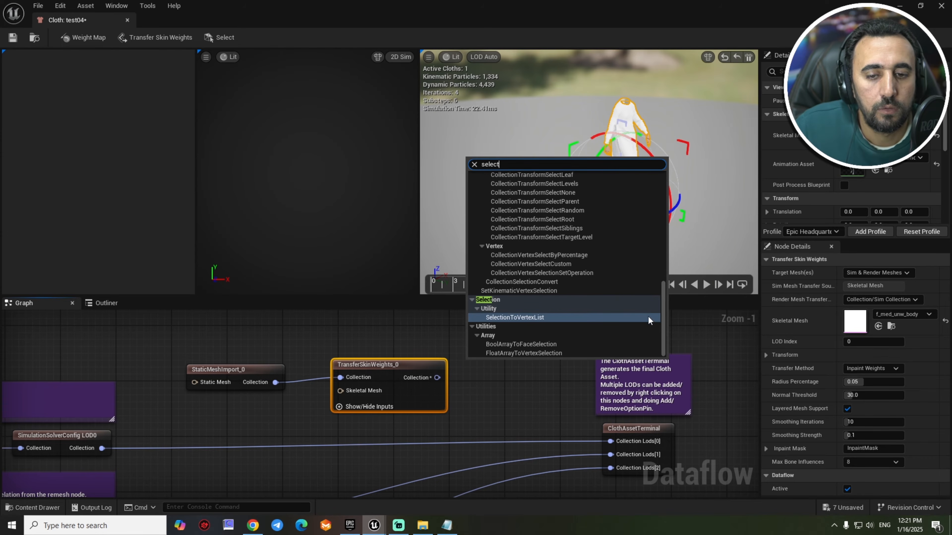
pyautogui.moveTo(661, 292); pyautogui.dragTo(639, 182)
pyautogui.click(503, 185)
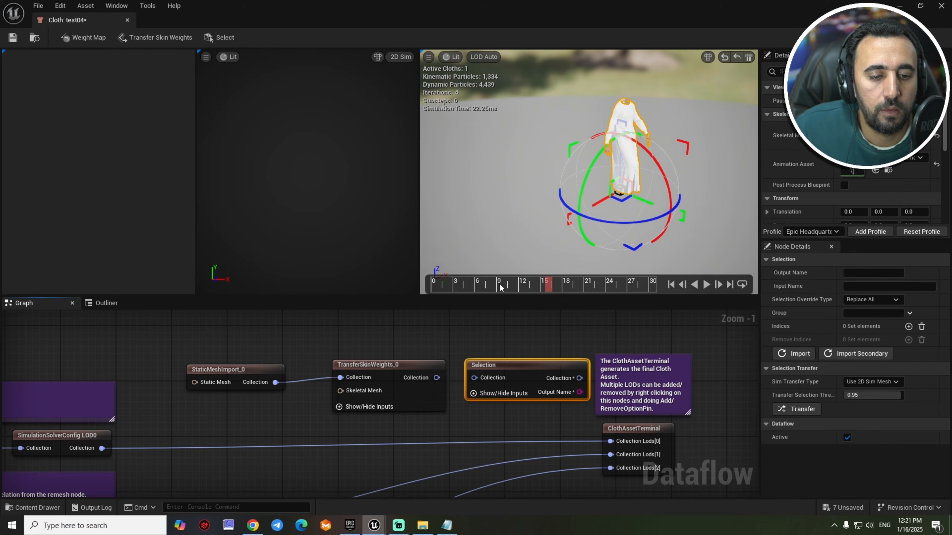
pyautogui.moveTo(437, 378); pyautogui.dragTo(473, 377)
pyautogui.click(487, 341)
pyautogui.moveTo(498, 348); pyautogui.dragTo(457, 348, button='right')
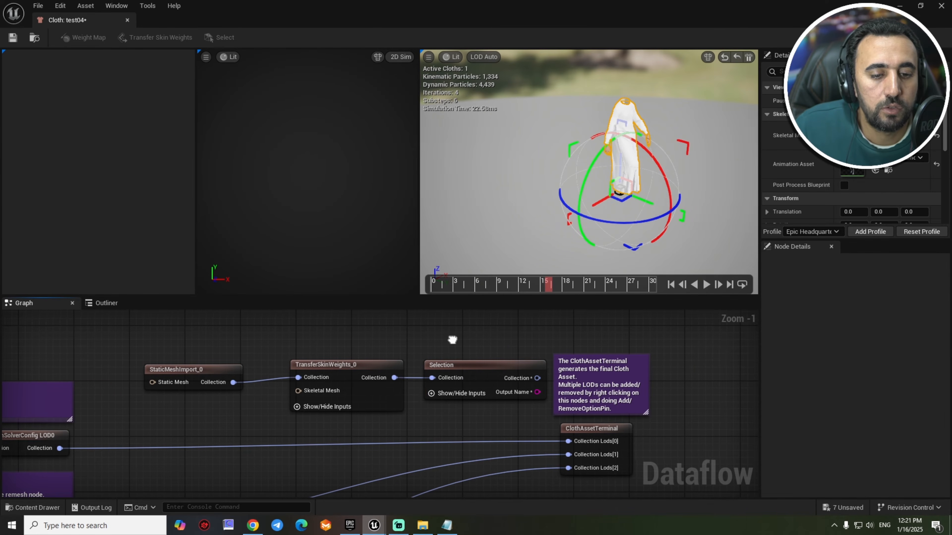
# Activate mesh selection on the Selection node, save SM_Mesh and test04000000, and show the body from the front in 3D Sim view.
pyautogui.doubleClick(479, 368)
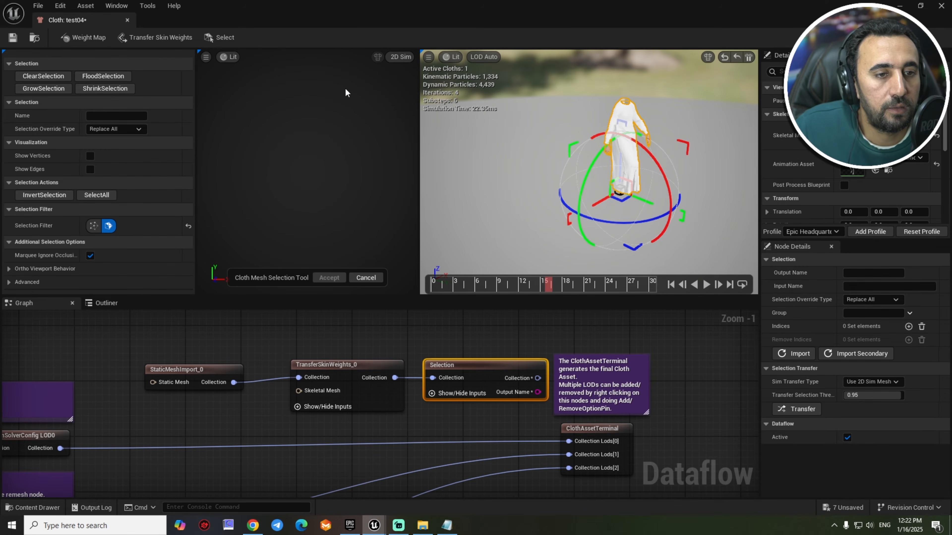
pyautogui.hotkey('ctrl', 's')
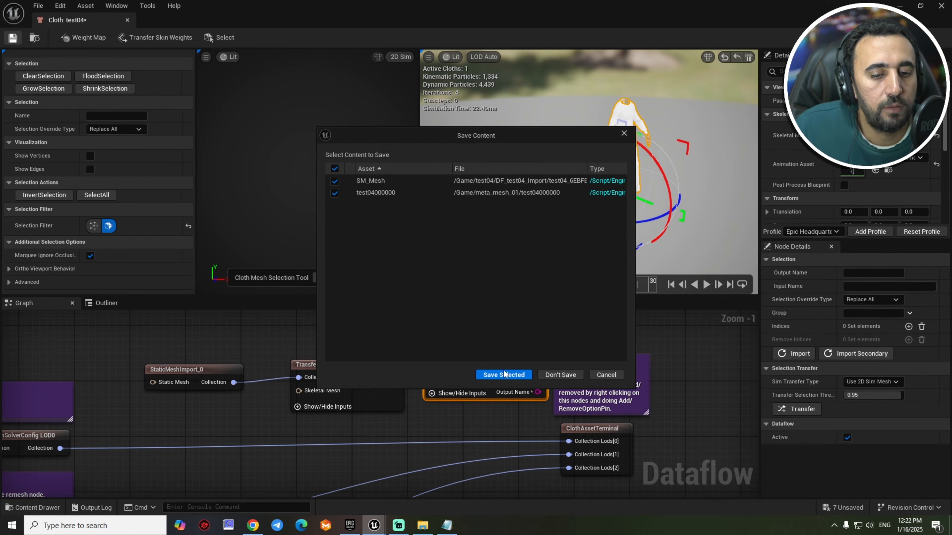
pyautogui.click(504, 374)
pyautogui.click(400, 57)
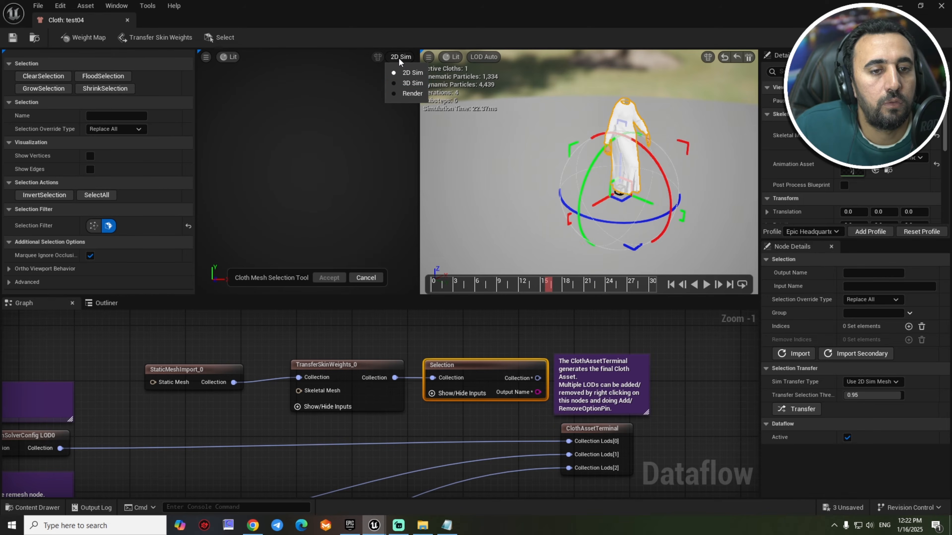
pyautogui.click(401, 83)
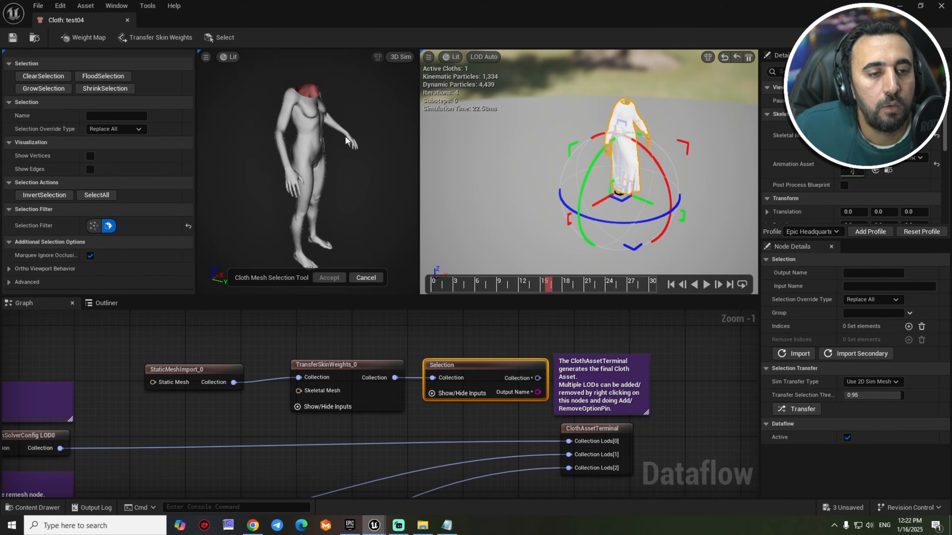
pyautogui.moveTo(346, 141); pyautogui.dragTo(292, 160)
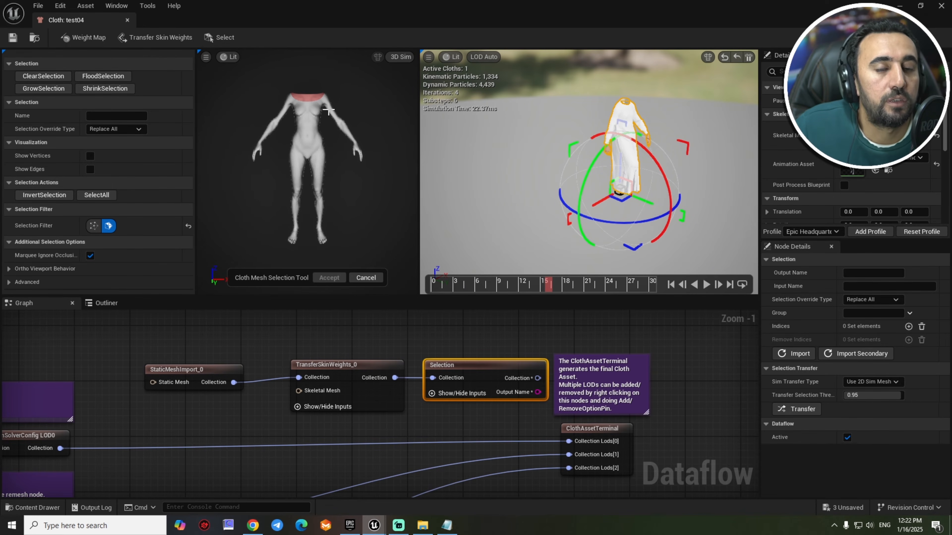
# Marquee-select the body's torso, legs and upper arms, leaving out the hands and feet, and accept the selection.
pyautogui.moveTo(333, 71); pyautogui.dragTo(282, 223)
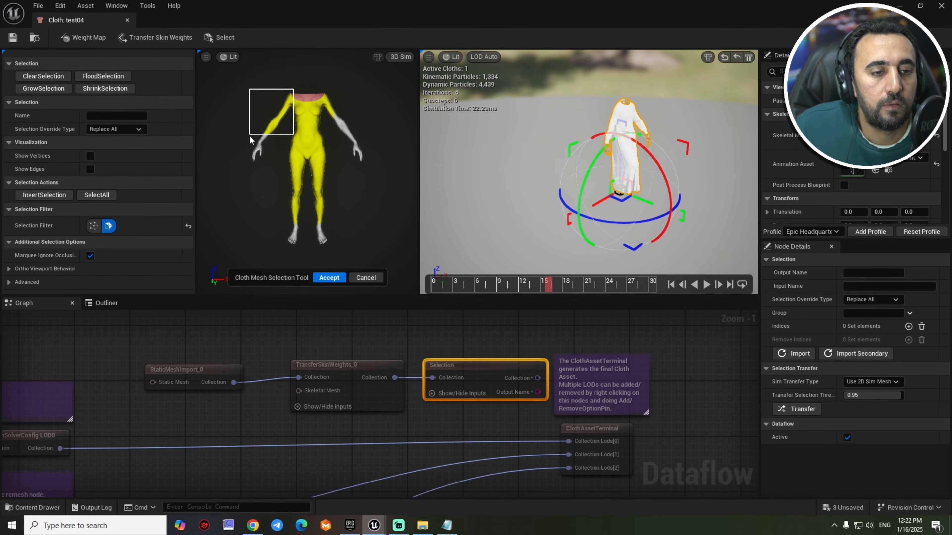
pyautogui.moveTo(249, 137); pyautogui.dragTo(245, 139)
pyautogui.keyDown('alt'); pyautogui.moveTo(246, 140); pyautogui.dragTo(277, 144); pyautogui.keyUp('alt')
pyautogui.click(328, 277)
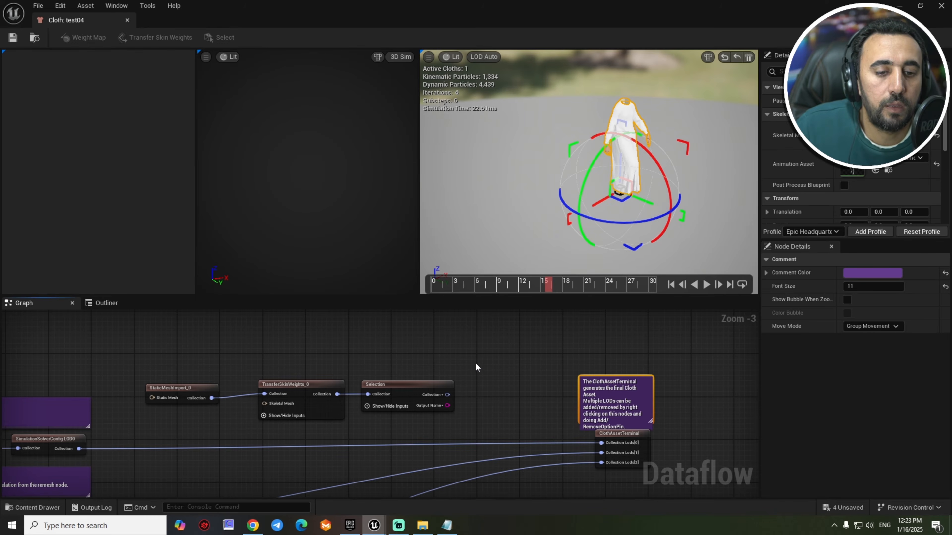
# Add a SimulationSelfCollisionConfig node beside the Selection node and show all its optional inputs.
pyautogui.rightClick(475, 363)
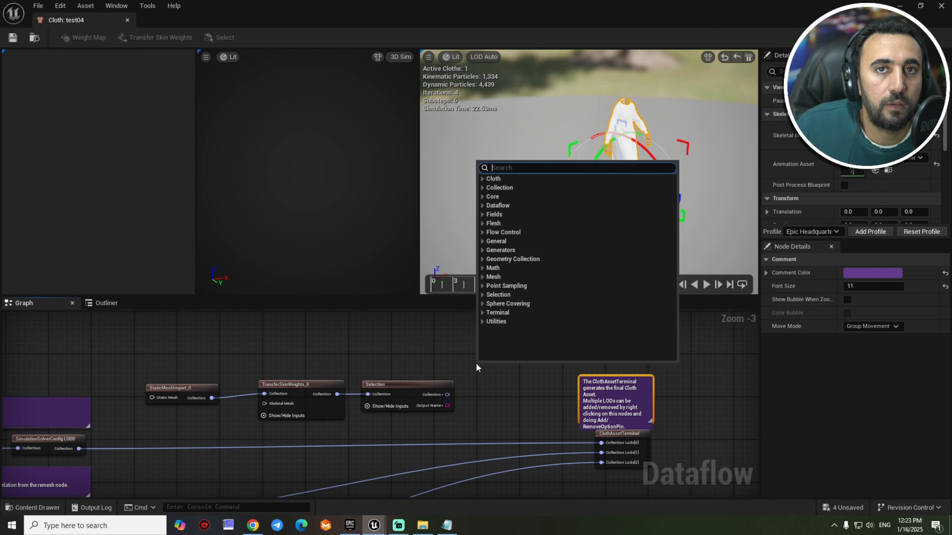
pyautogui.write('self')
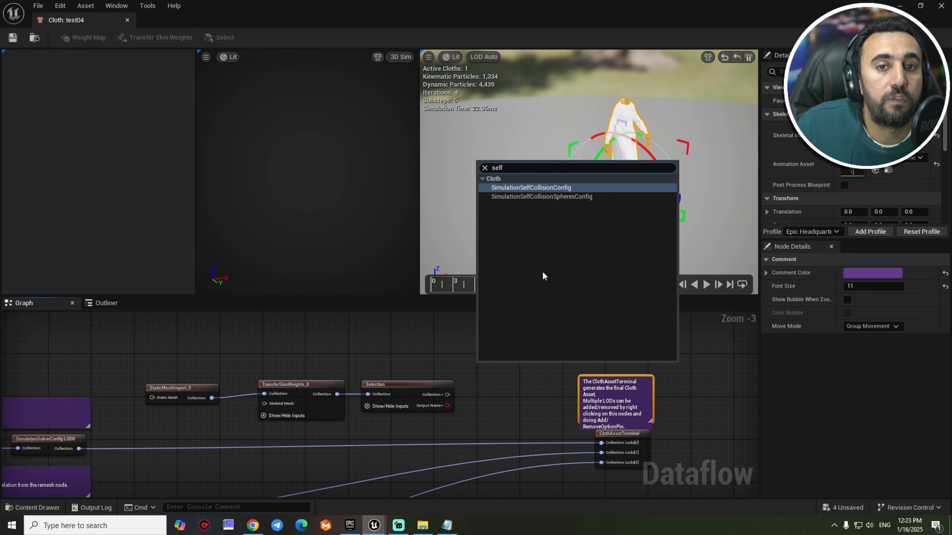
pyautogui.click(559, 188)
pyautogui.doubleClick(519, 370)
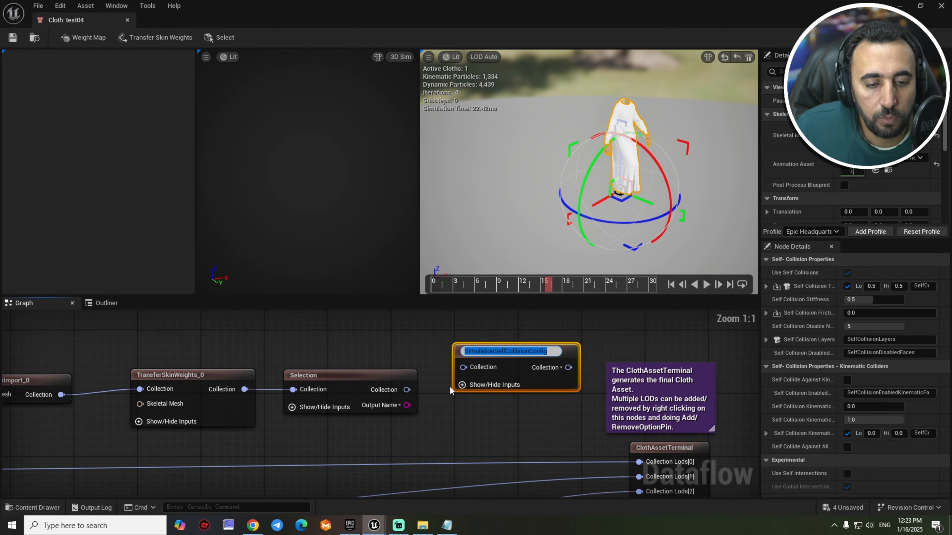
pyautogui.click(463, 385)
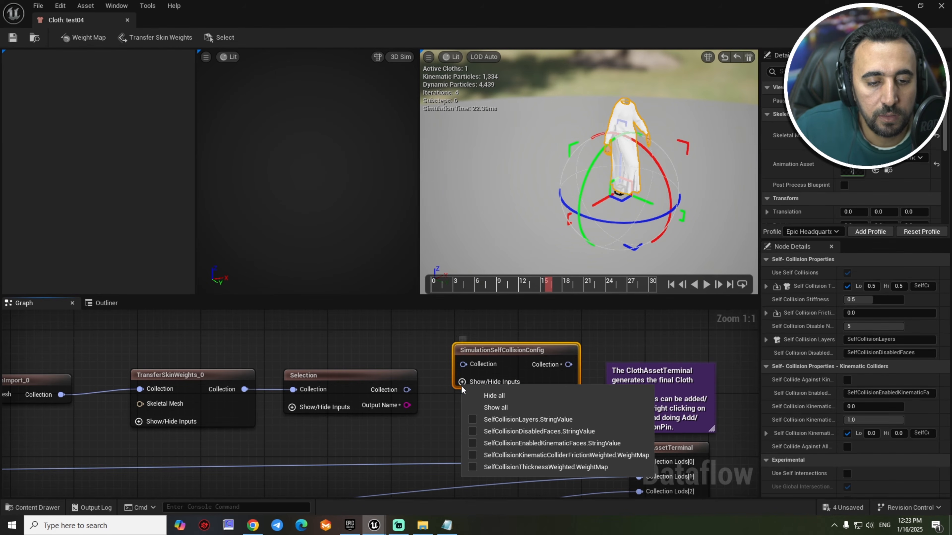
pyautogui.click(502, 408)
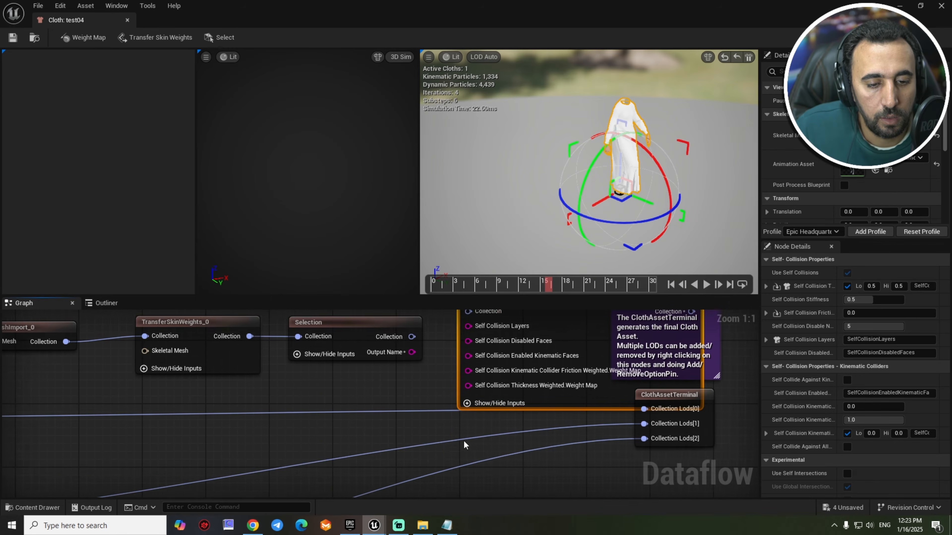
pyautogui.scroll(-1, 463, 444)
pyautogui.moveTo(504, 315); pyautogui.dragTo(506, 342)
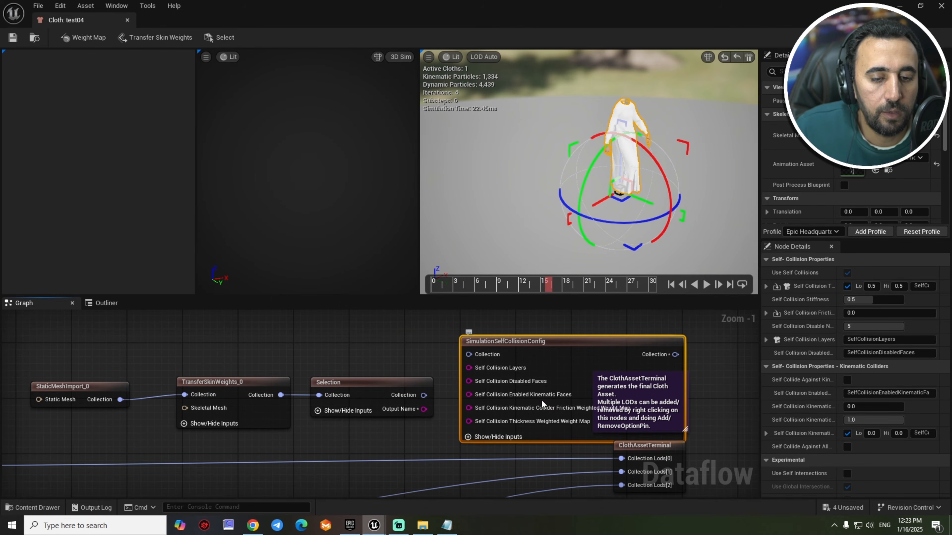
# Wire the Selection's Output Name into Self Collision Enabled Kinematic Faces and name the selection kinematic_faces.
pyautogui.moveTo(423, 409); pyautogui.dragTo(470, 394)
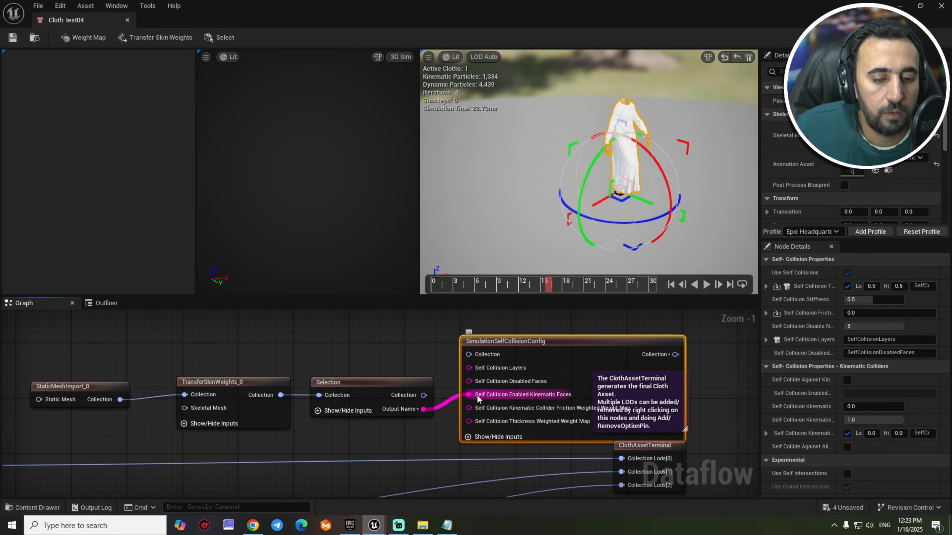
pyautogui.moveTo(530, 350); pyautogui.dragTo(551, 358)
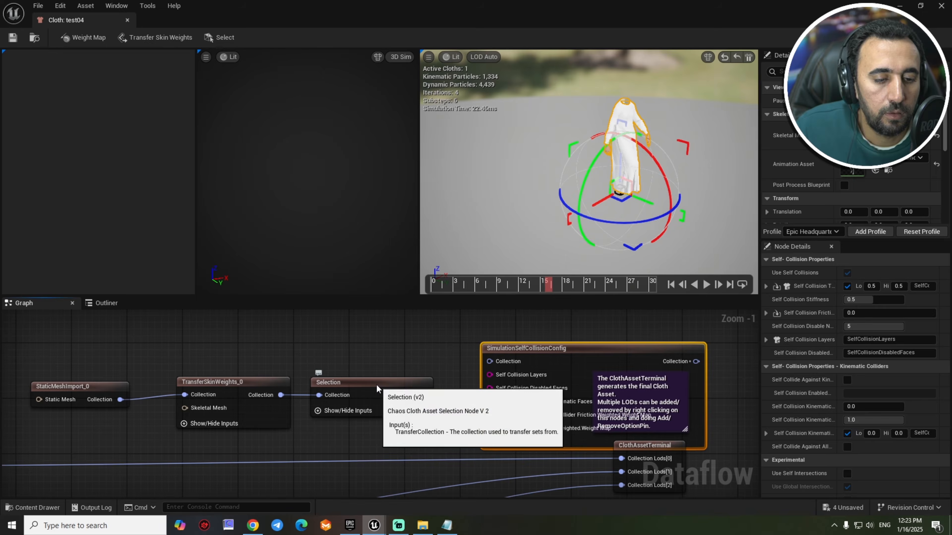
pyautogui.click(356, 382)
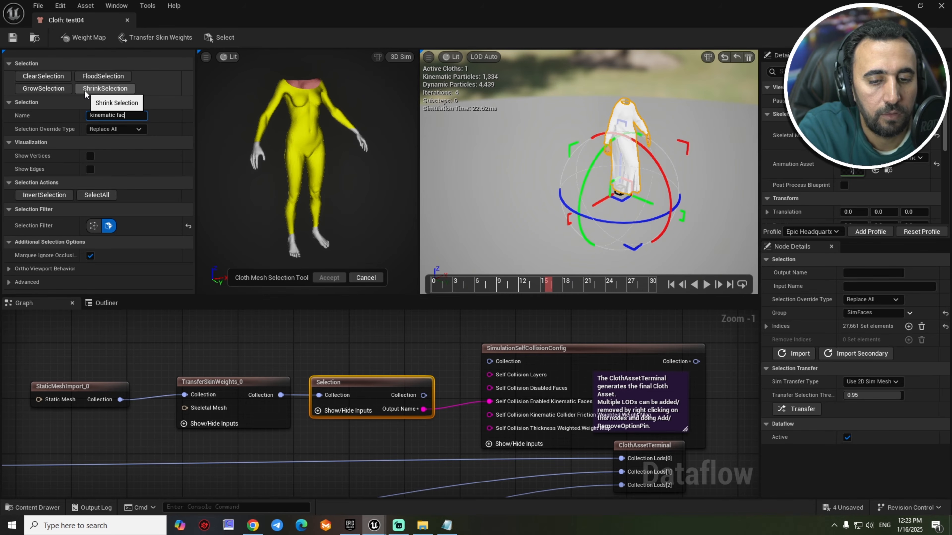
pyautogui.press('Return')
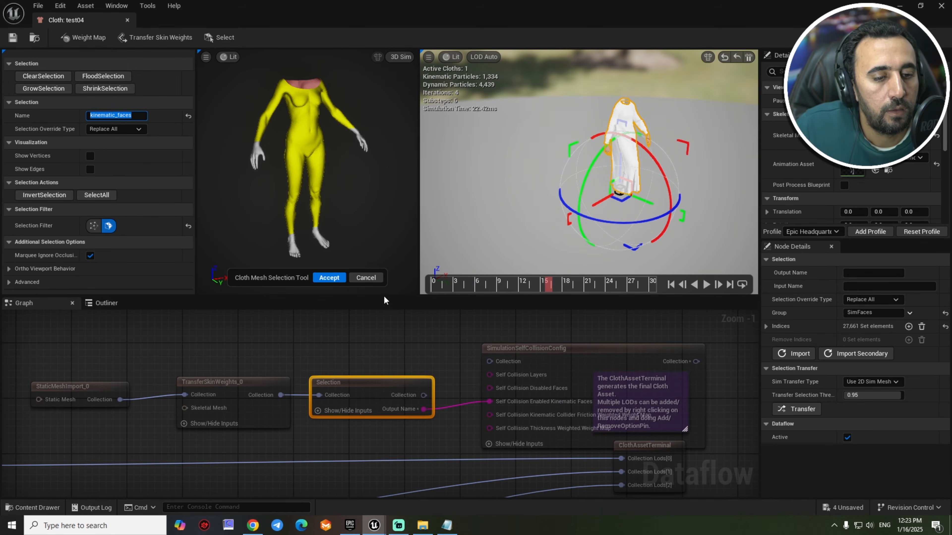
# Accept the named selection and move the ClothAssetTerminal with its comment clear of the SimulationSelfCollisionConfig node.
pyautogui.scroll(-4, 577, 442)
pyautogui.click(620, 408)
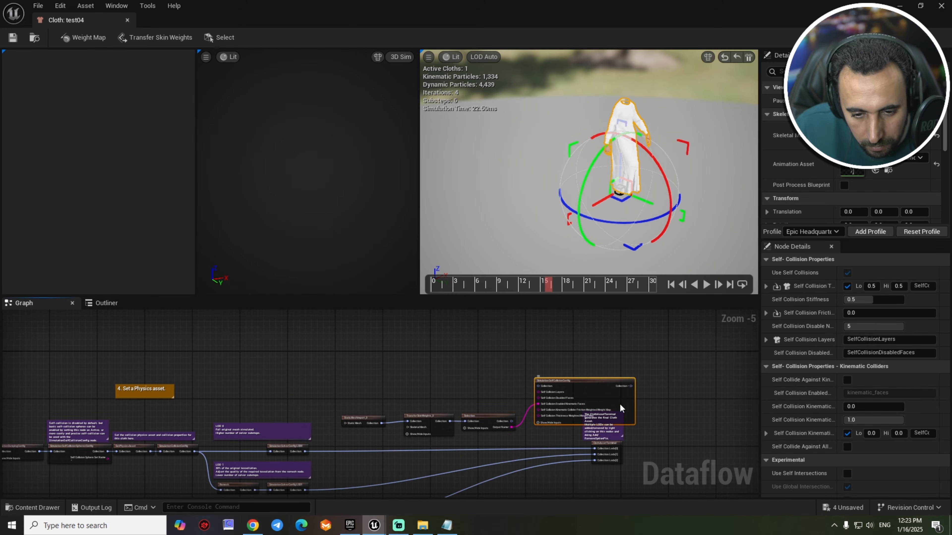
pyautogui.moveTo(650, 442); pyautogui.dragTo(704, 429)
pyautogui.scroll(5, 411, 371)
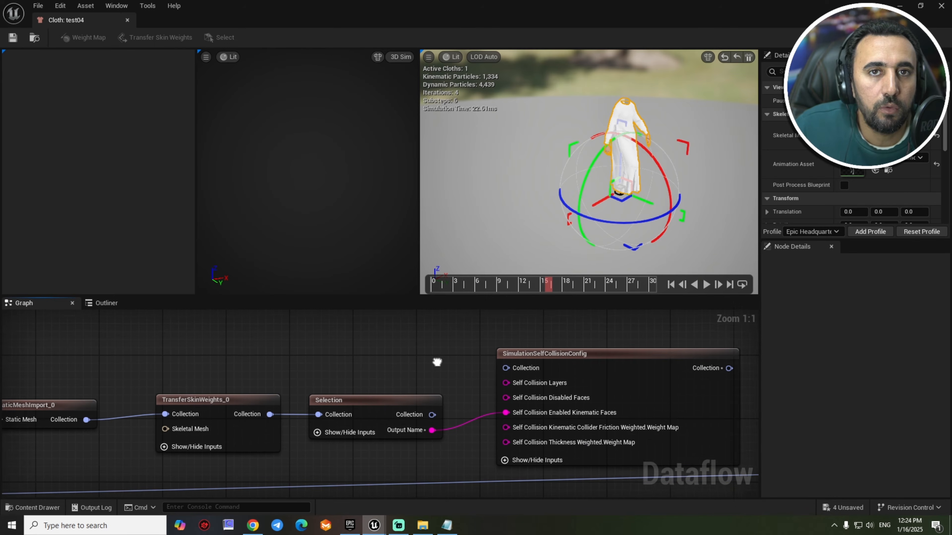
# Add a MergeClothCollections node and place it between Selection and SimulationSelfCollisionConfig.
pyautogui.rightClick(390, 354)
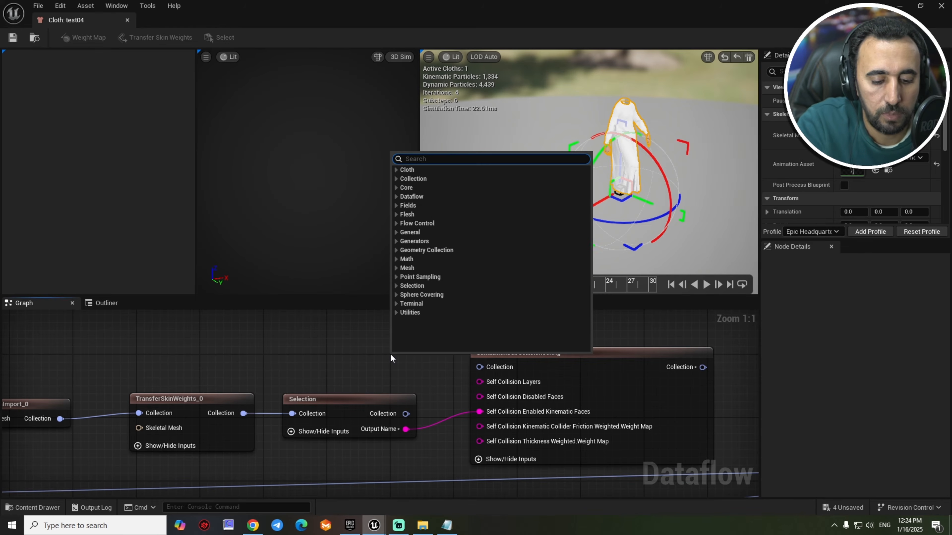
pyautogui.write('mer')
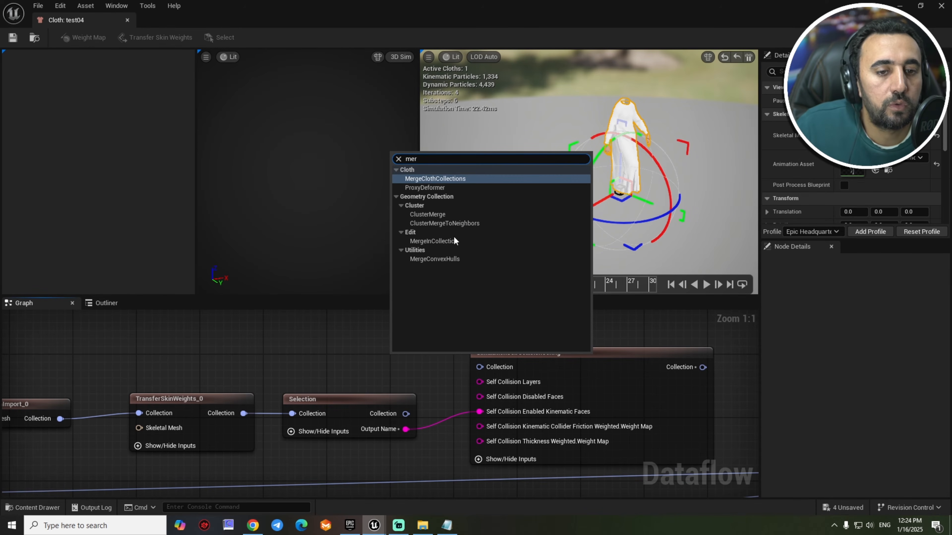
pyautogui.click(451, 178)
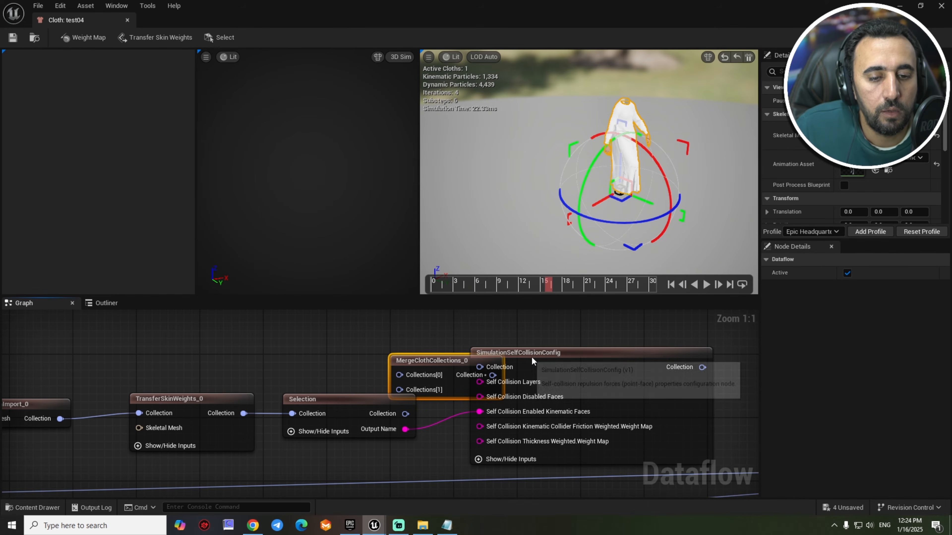
pyautogui.moveTo(531, 357); pyautogui.dragTo(611, 356)
pyautogui.moveTo(453, 364); pyautogui.dragTo(457, 346)
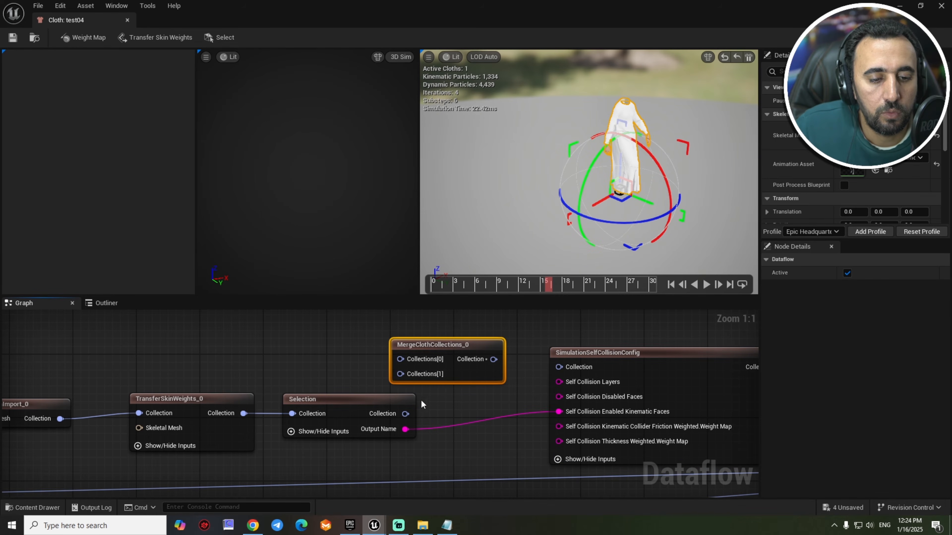
# Wire the Selection collection into MergeClothCollections Collections[1] and the merged collection into the SimulationSelfCollisionConfig Collection input.
pyautogui.moveTo(405, 413); pyautogui.dragTo(399, 375)
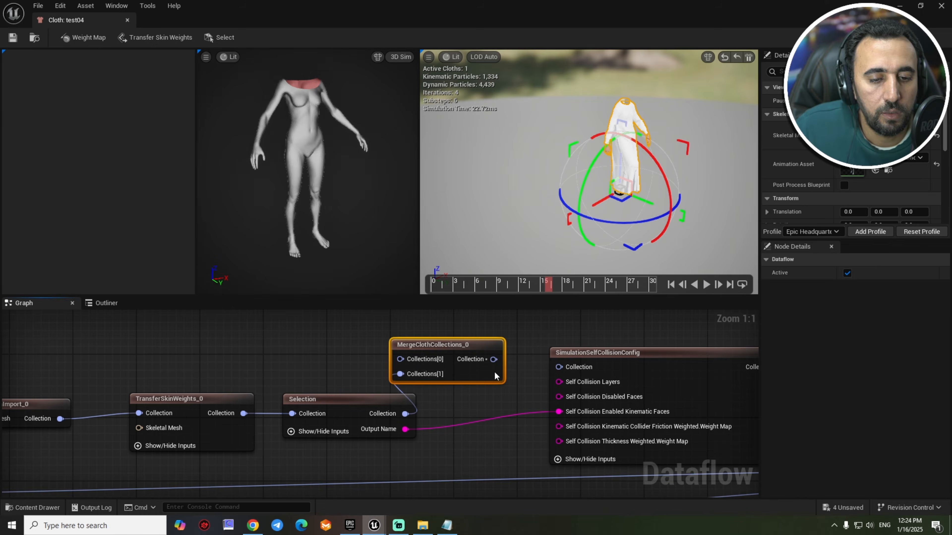
pyautogui.moveTo(494, 359); pyautogui.dragTo(559, 368)
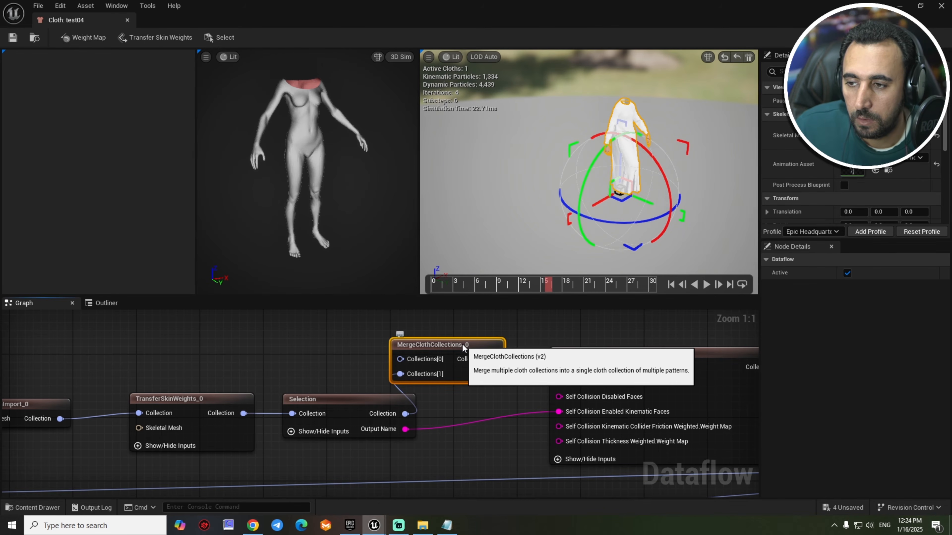
pyautogui.moveTo(459, 343); pyautogui.dragTo(499, 359)
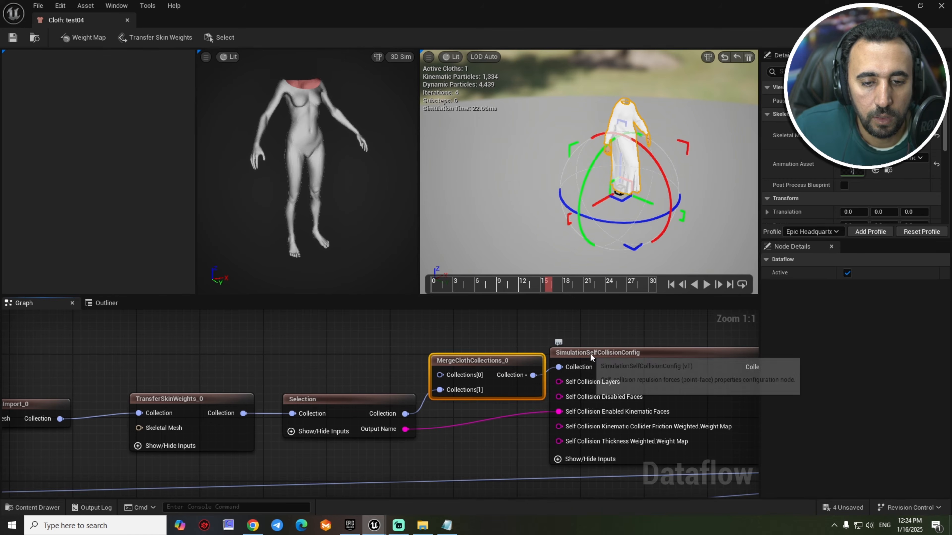
pyautogui.click(590, 353)
# Disconnect all three Collection Lods inputs from the ClothAssetTerminal node.
pyautogui.scroll(-2, 566, 394)
pyautogui.moveTo(498, 431); pyautogui.dragTo(537, 407, button='right')
pyautogui.scroll(-3, 537, 409)
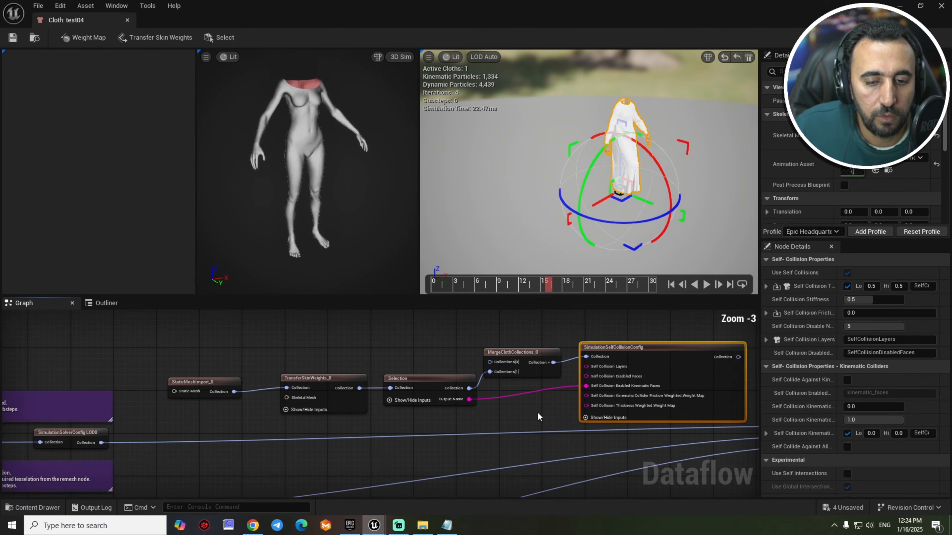
pyautogui.moveTo(304, 356); pyautogui.dragTo(338, 338, button='right')
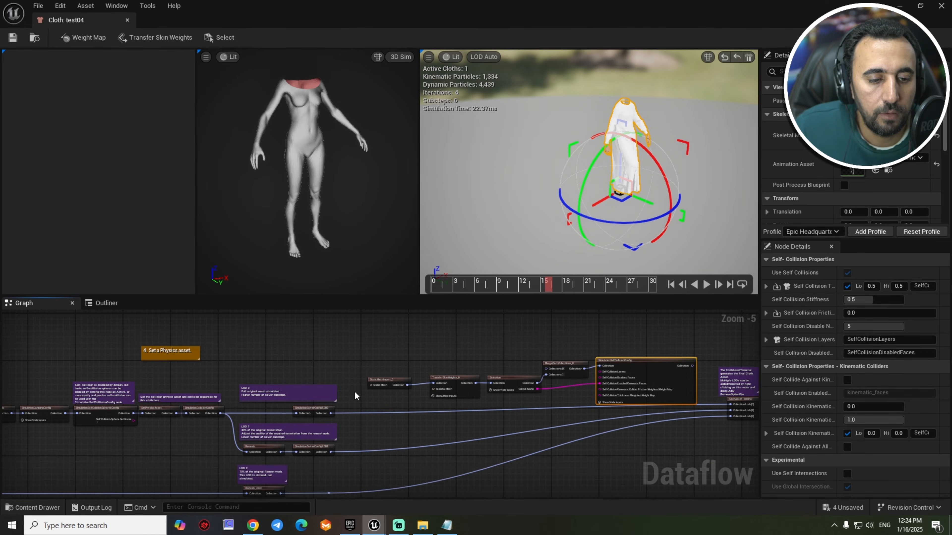
pyautogui.scroll(4, 354, 391)
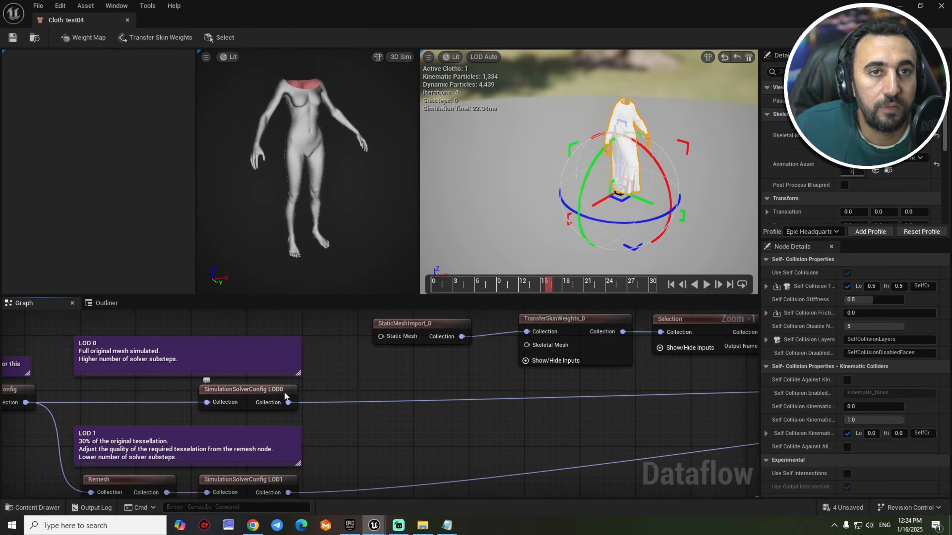
pyautogui.scroll(-4, 282, 393)
pyautogui.scroll(2, 577, 354)
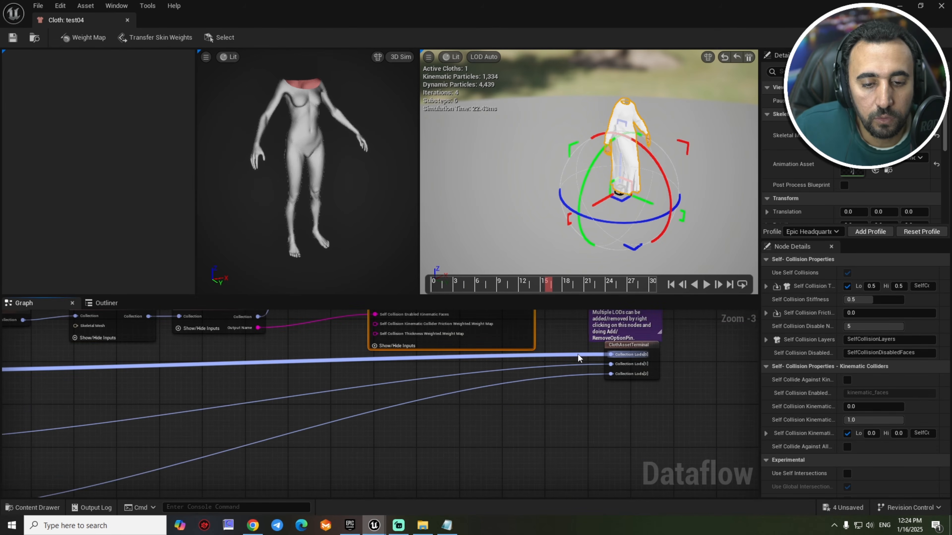
pyautogui.keyDown('ctrl'); pyautogui.moveTo(577, 354); pyautogui.dragTo(575, 376); pyautogui.keyUp('ctrl')
pyautogui.click(576, 362)
pyautogui.click(510, 447)
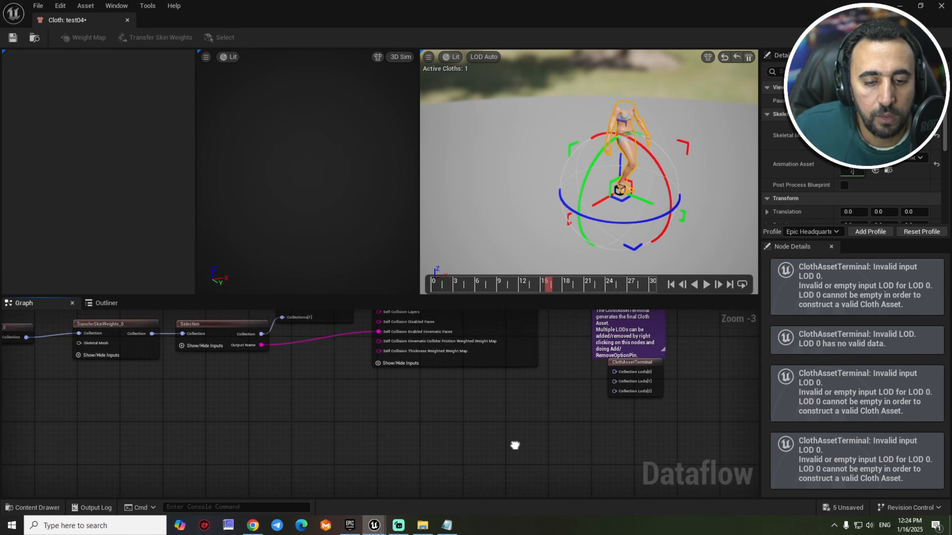
# Move the node chain from StaticMeshImport to SimulationSelfCollisionConfig lower, beside the SimulationSolverConfig nodes.
pyautogui.scroll(-2, 457, 387)
pyautogui.scroll(2, 189, 392)
pyautogui.moveTo(189, 393); pyautogui.dragTo(216, 439, button='right')
pyautogui.scroll(-2, 361, 440)
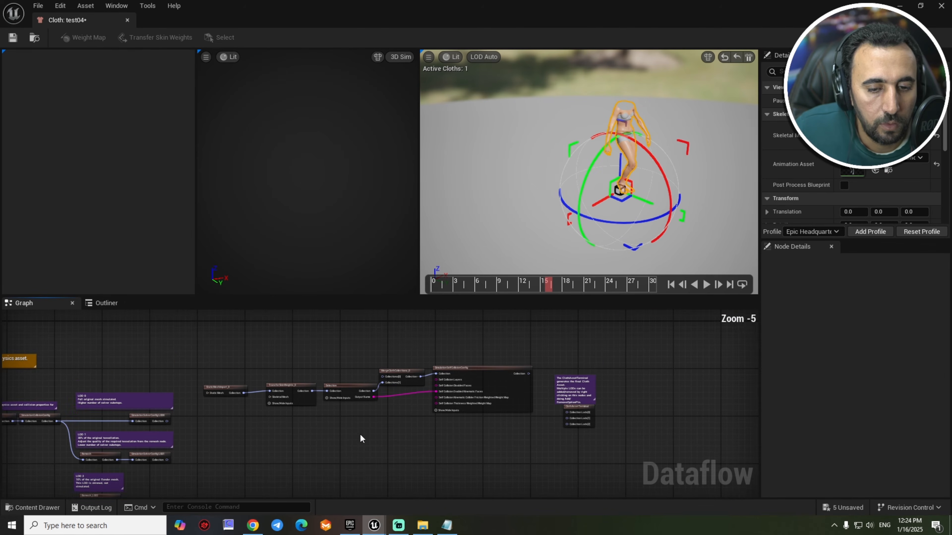
pyautogui.moveTo(361, 440); pyautogui.dragTo(379, 408, button='right')
pyautogui.moveTo(529, 324); pyautogui.dragTo(236, 411)
pyautogui.click(301, 390)
pyautogui.scroll(2, 301, 390)
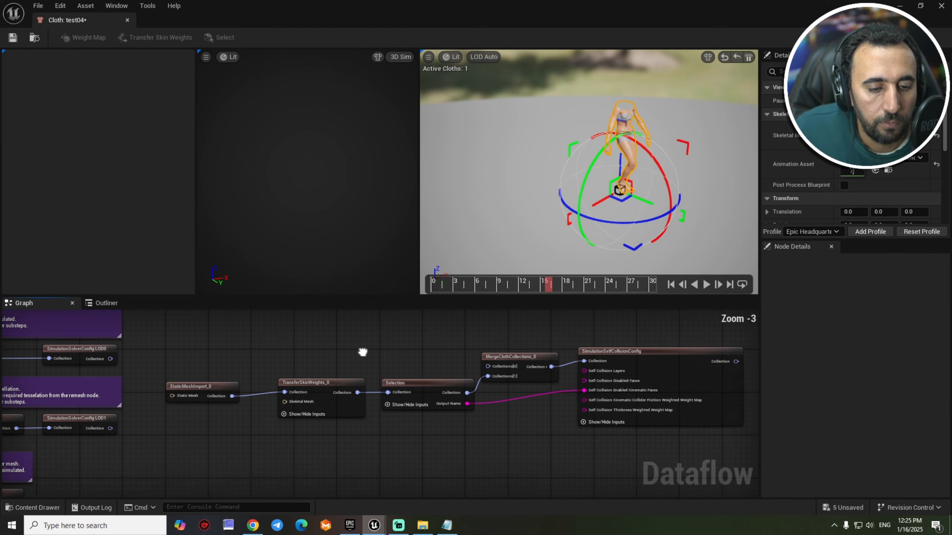
# Wire SimulationSolverConfig LOD0 into MergeClothCollections Collections[0], and the SimulationSelfCollisionConfig collection into ClothAssetTerminal Collection Lods[0].
pyautogui.scroll(2, 553, 355)
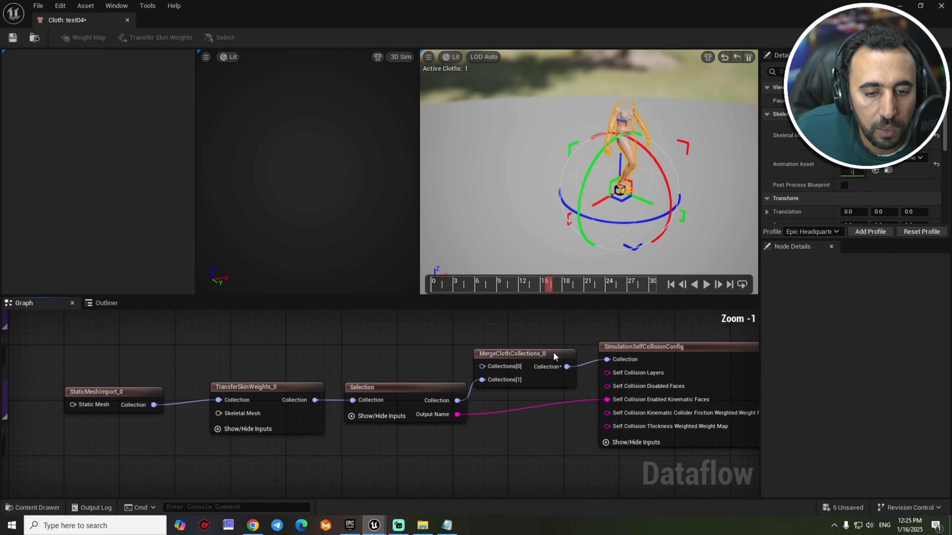
pyautogui.scroll(-1, 483, 417)
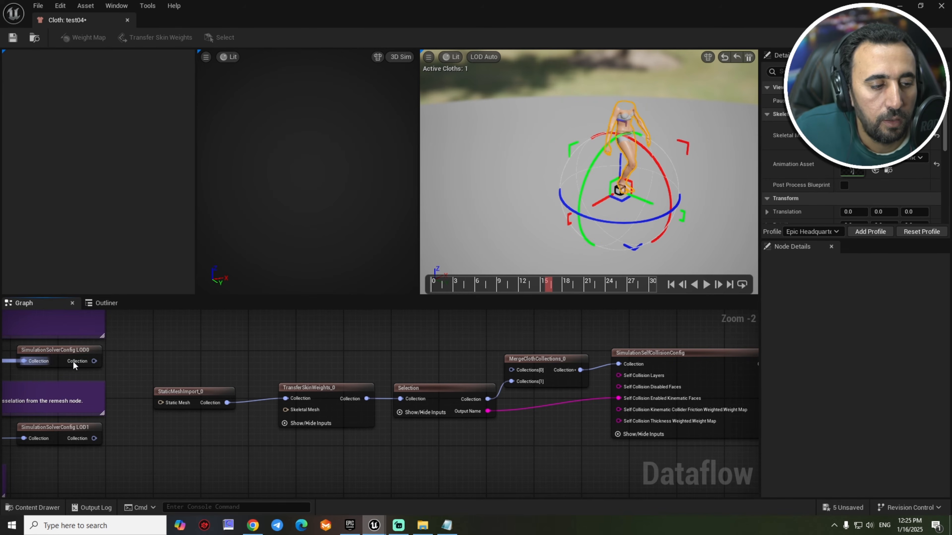
pyautogui.moveTo(94, 361); pyautogui.dragTo(512, 370)
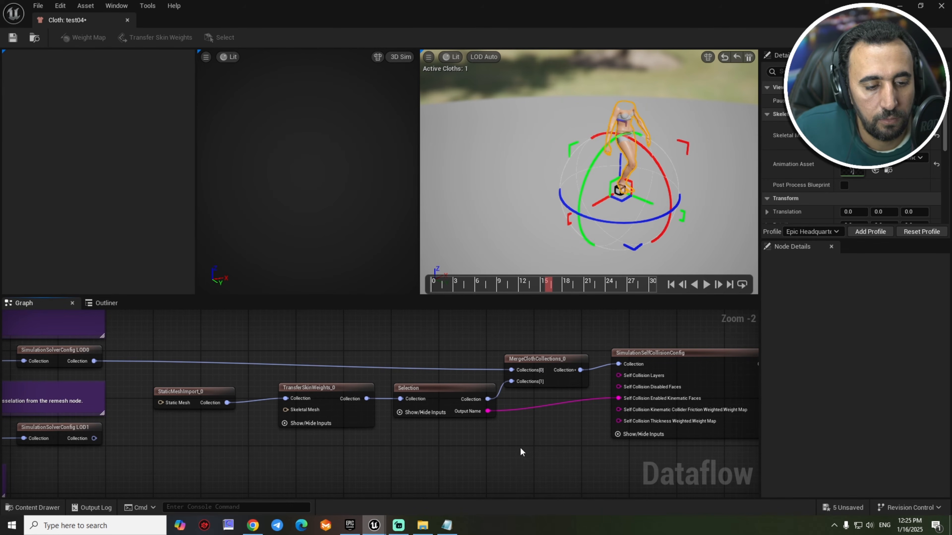
pyautogui.moveTo(522, 452); pyautogui.dragTo(232, 460, button='right')
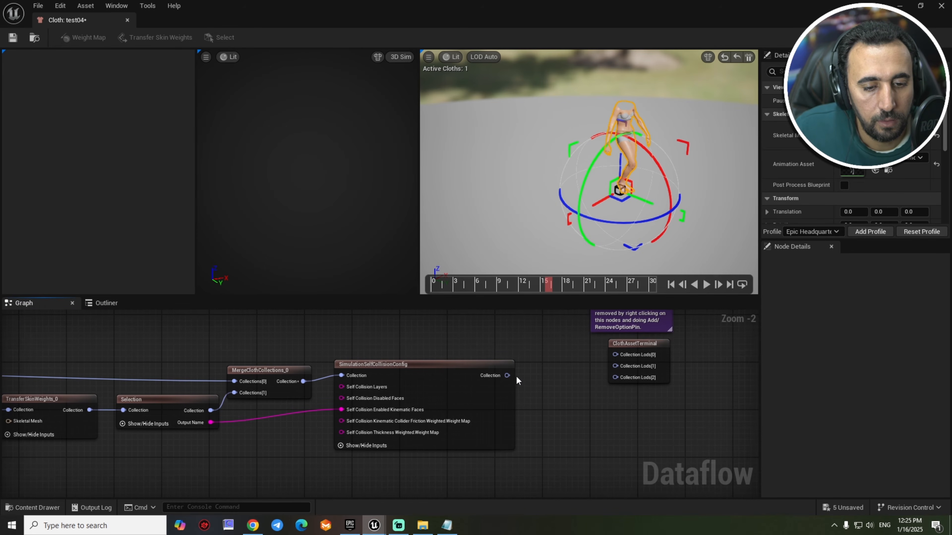
pyautogui.moveTo(507, 375); pyautogui.dragTo(619, 356)
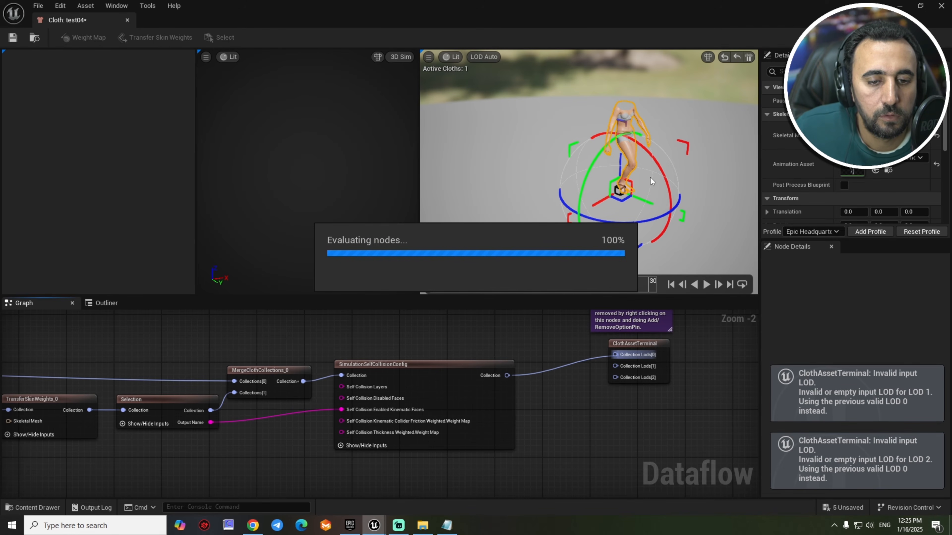
# Move the SimulationSelfCollisionConfig node below the rest of its chain and display its properties.
pyautogui.scroll(-2, 560, 418)
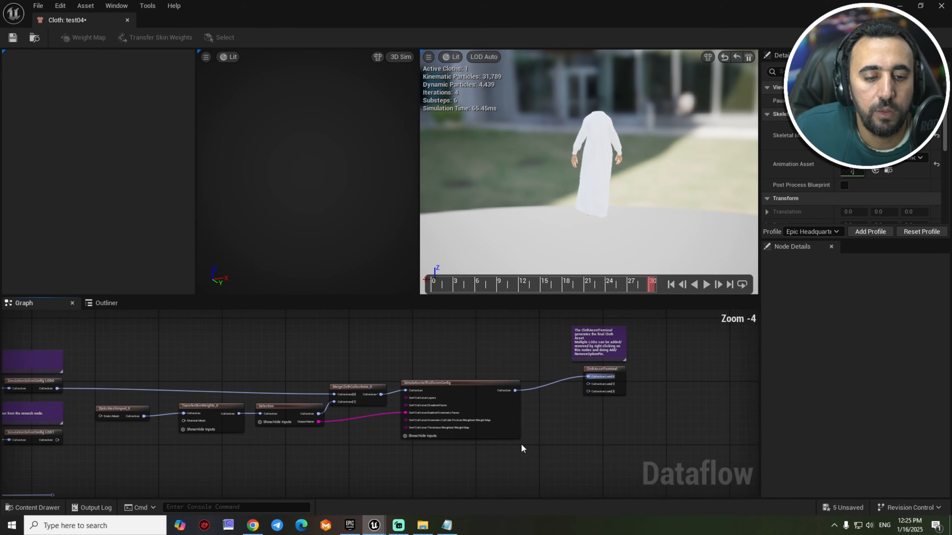
pyautogui.moveTo(521, 446); pyautogui.dragTo(493, 341, button='right')
pyautogui.moveTo(499, 302); pyautogui.dragTo(495, 319, button='right')
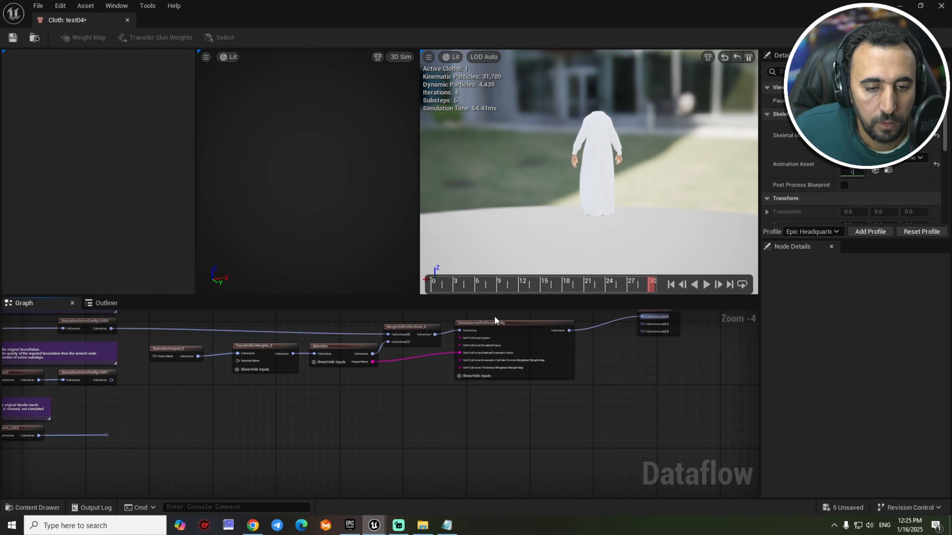
pyautogui.moveTo(494, 340); pyautogui.dragTo(431, 412)
pyautogui.scroll(3, 427, 431)
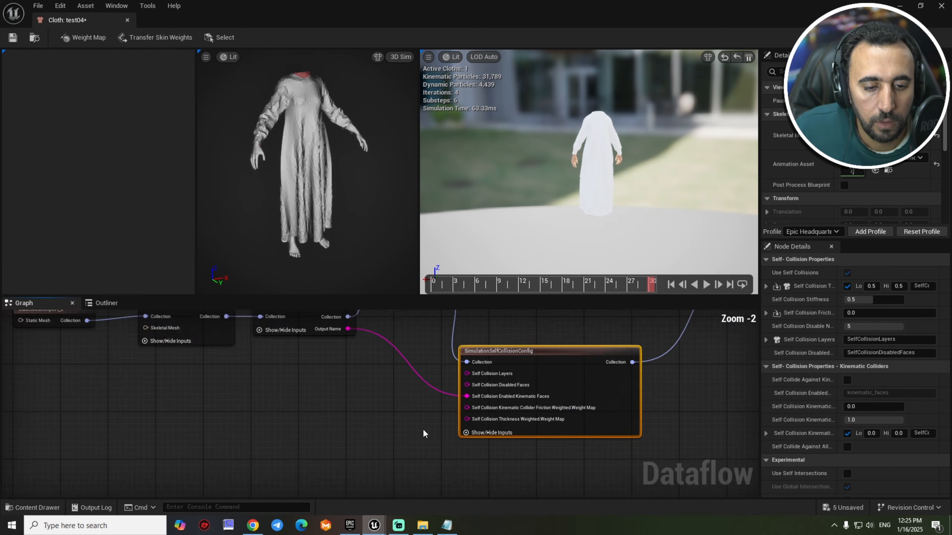
pyautogui.moveTo(505, 411); pyautogui.dragTo(505, 383, button='right')
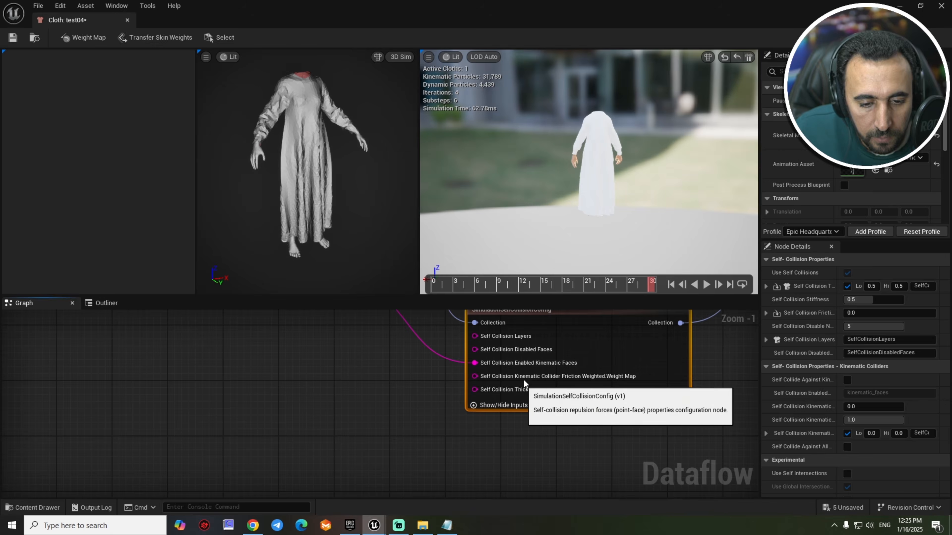
# Move the WeightMap_MaxDistance node along the graph to sit just beside the SimulationSelfCollisionConfig node.
pyautogui.scroll(-5, 382, 400)
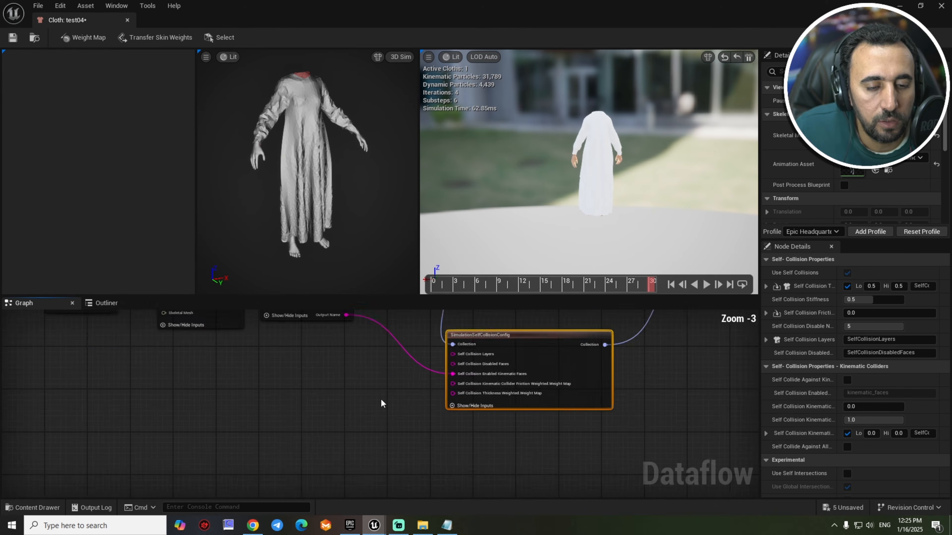
pyautogui.moveTo(325, 431); pyautogui.dragTo(623, 414, button='right')
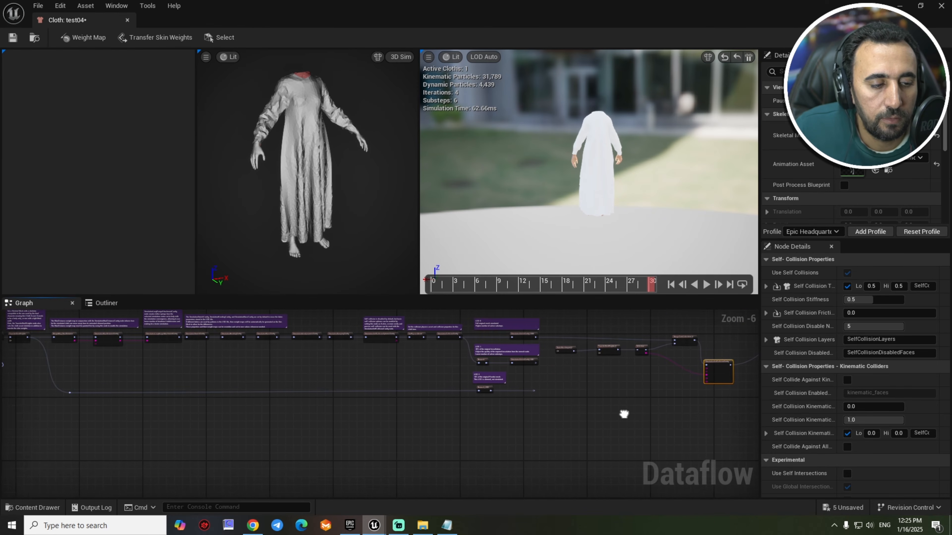
pyautogui.scroll(4, 141, 382)
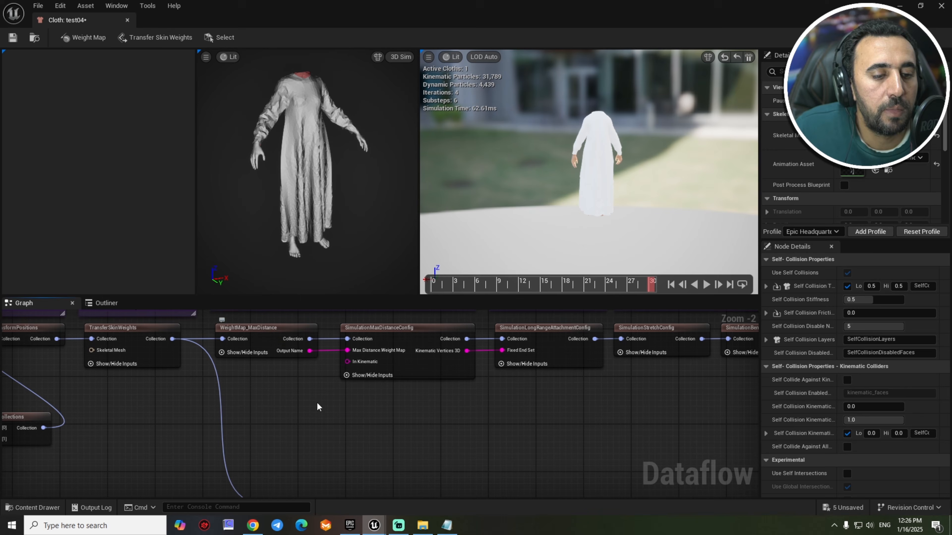
pyautogui.scroll(-2, 287, 427)
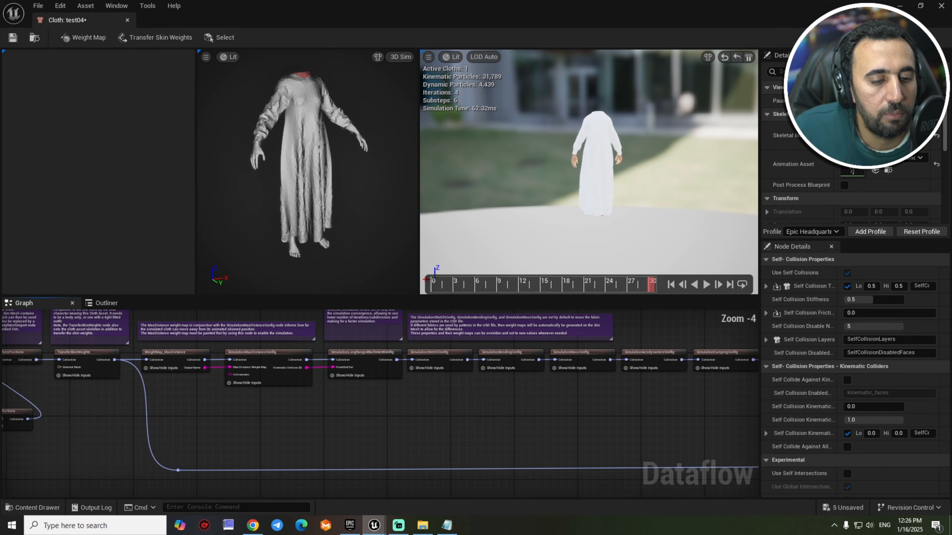
pyautogui.moveTo(337, 416); pyautogui.dragTo(114, 363, button='right')
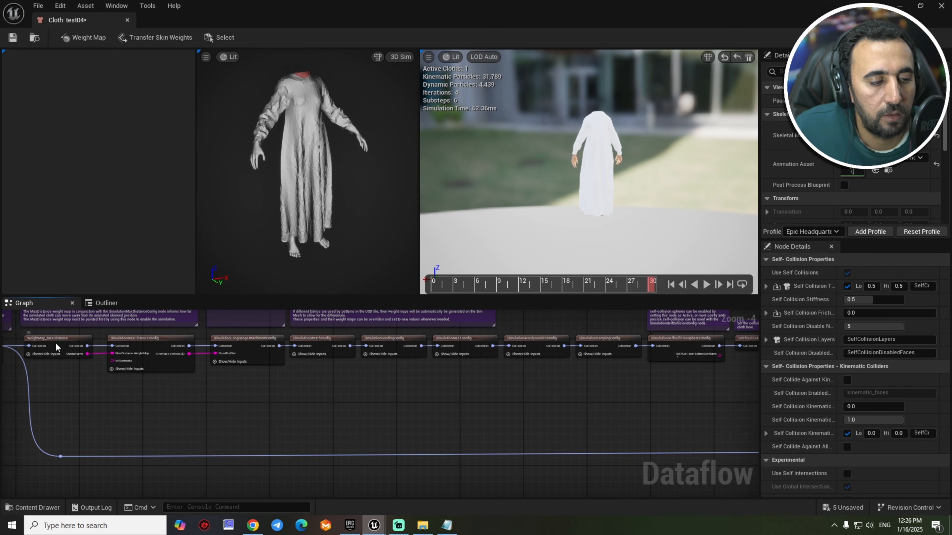
pyautogui.moveTo(56, 347); pyautogui.dragTo(653, 427)
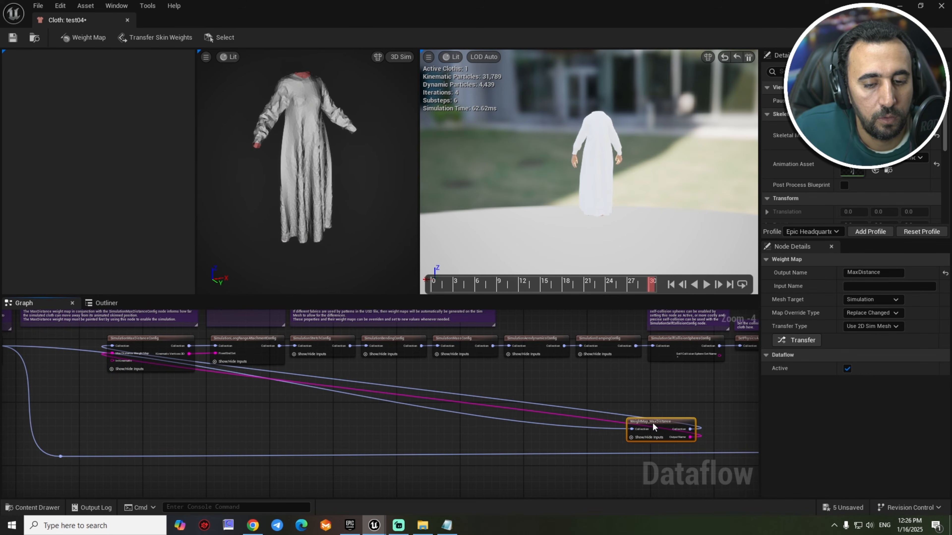
pyautogui.moveTo(676, 405); pyautogui.dragTo(223, 399, button='right')
pyautogui.moveTo(223, 399); pyautogui.dragTo(719, 429)
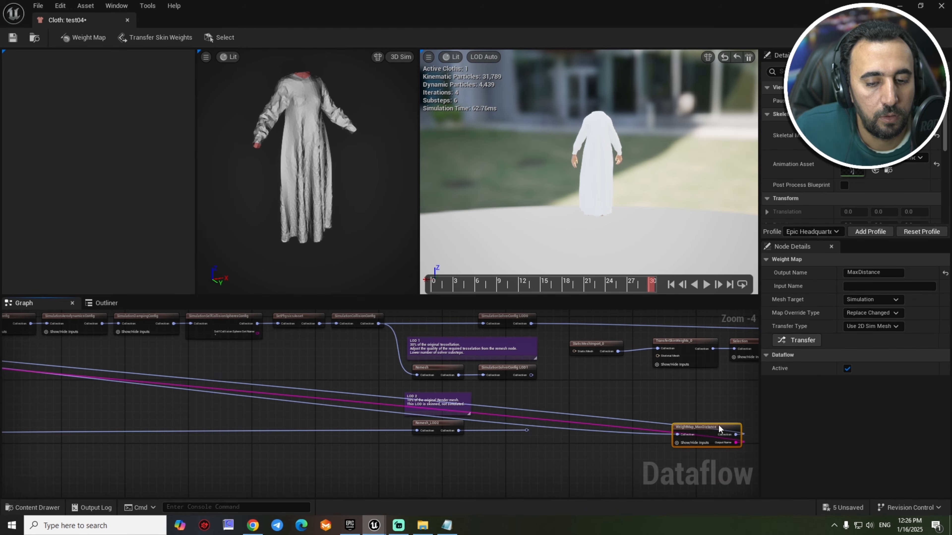
pyautogui.moveTo(715, 417); pyautogui.dragTo(403, 424, button='right')
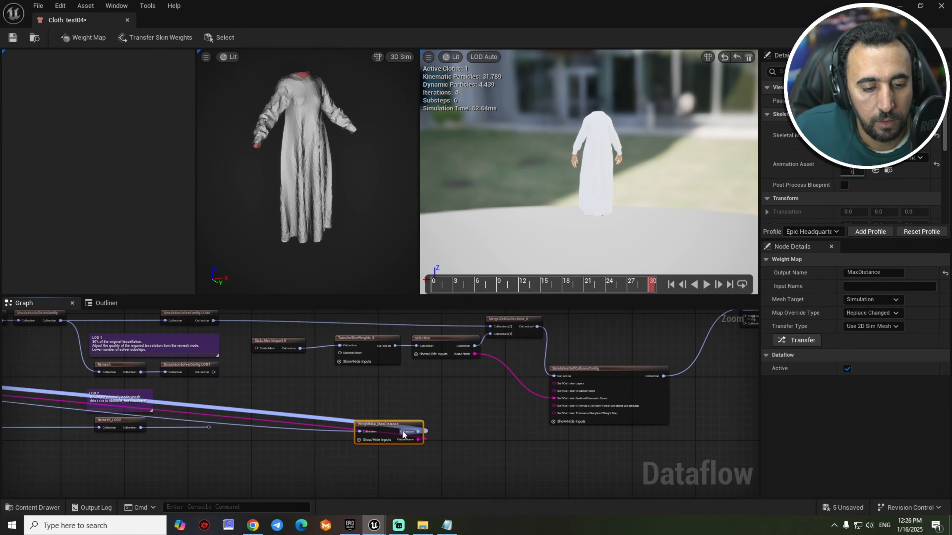
pyautogui.moveTo(482, 410); pyautogui.dragTo(476, 419)
pyautogui.click(402, 430)
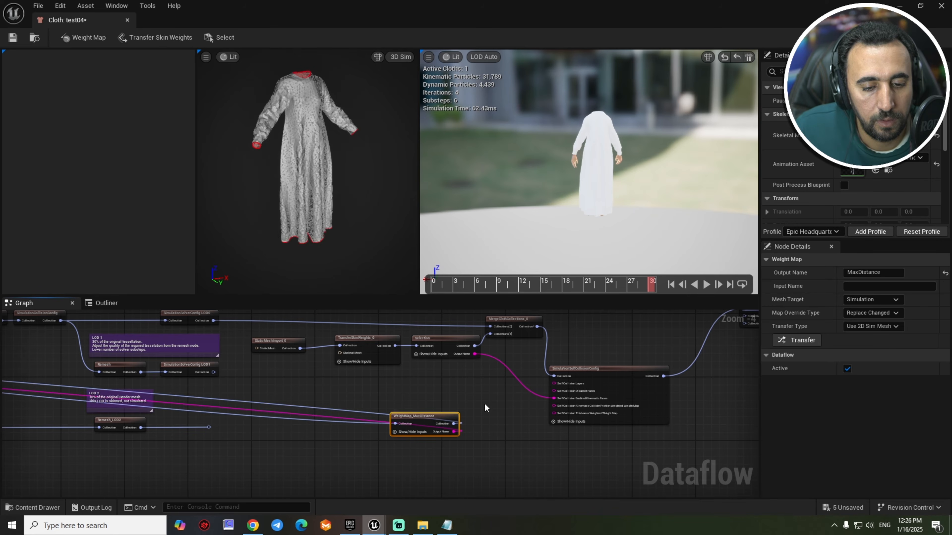
pyautogui.moveTo(402, 431); pyautogui.dragTo(498, 404)
# Wire WeightMap_MaxDistance Output Name into the Self Collision Thickness and Kinematic Collider Friction weight map inputs, and save the cloth asset.
pyautogui.scroll(4, 576, 454)
pyautogui.moveTo(529, 442); pyautogui.dragTo(389, 434, button='right')
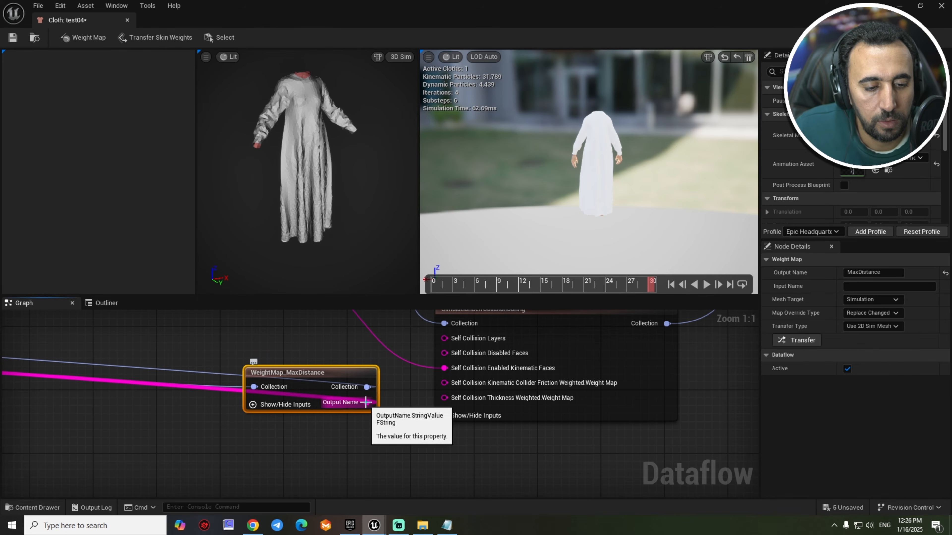
pyautogui.moveTo(368, 402); pyautogui.dragTo(448, 400)
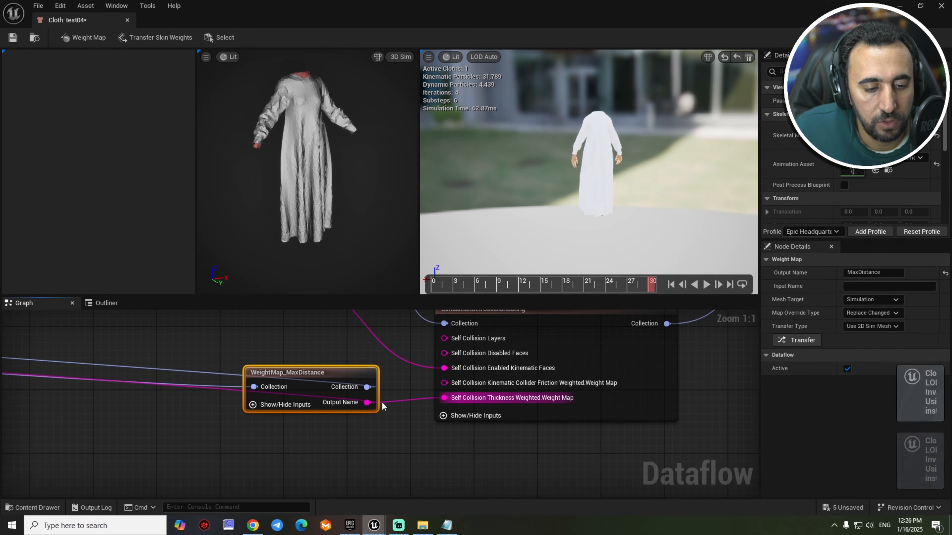
pyautogui.moveTo(368, 402); pyautogui.dragTo(446, 384)
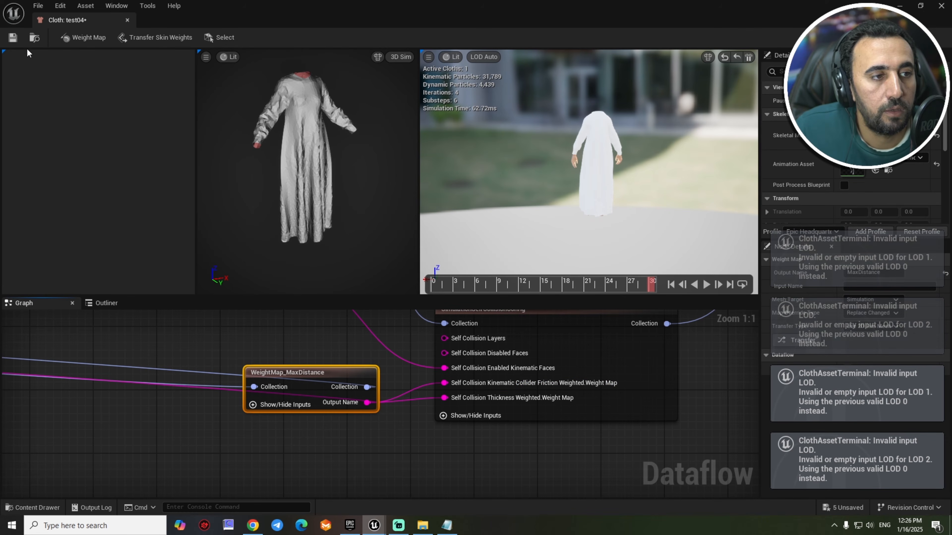
pyautogui.click(13, 38)
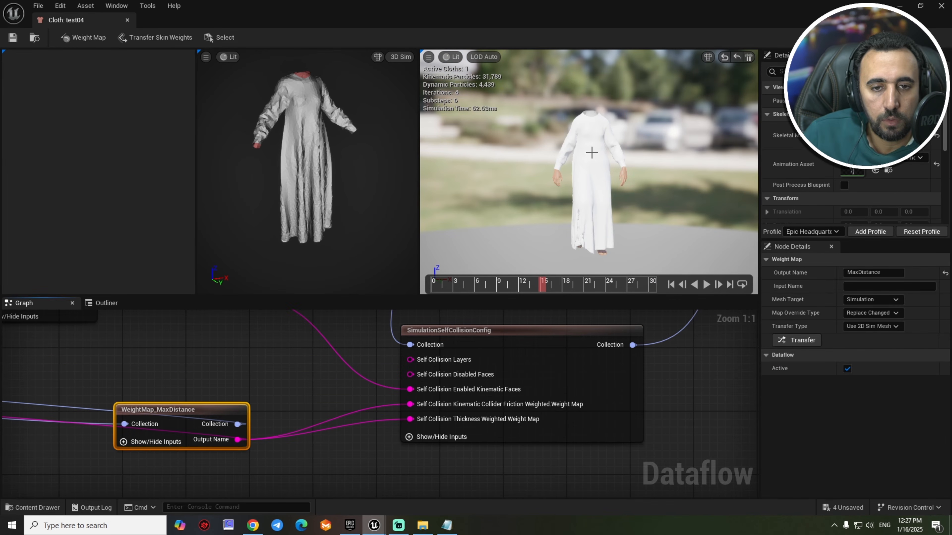
# Play the cloth simulation preview with the current animation and pause it.
pyautogui.click(592, 152)
pyautogui.click(706, 284)
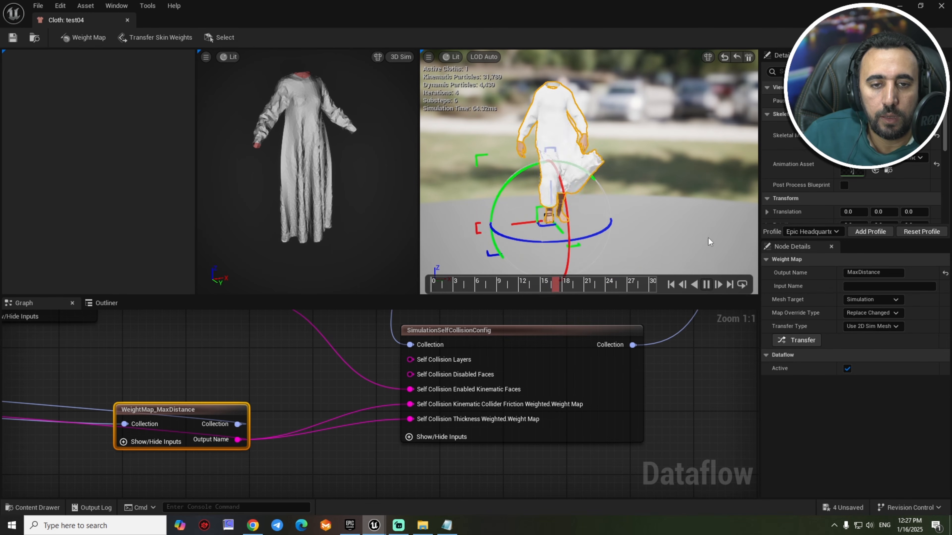
pyautogui.click(720, 421)
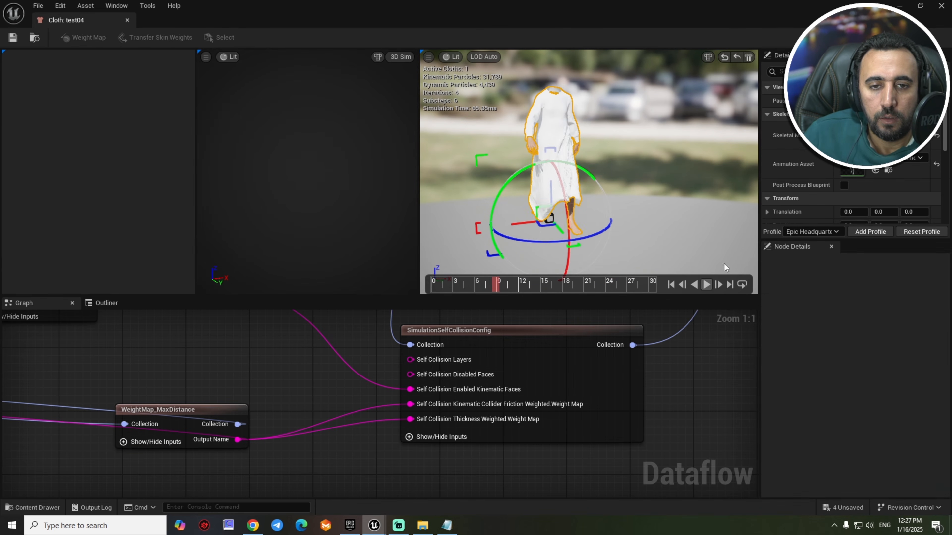
# Set the preview Animation Asset to mixamo_Ymca_Dance and run the cloth simulation with it.
pyautogui.click(899, 159)
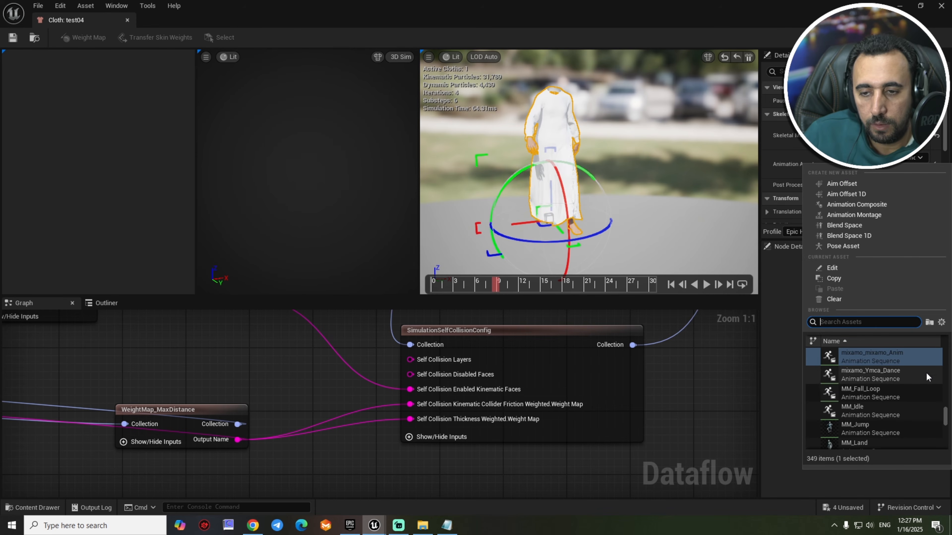
pyautogui.click(887, 373)
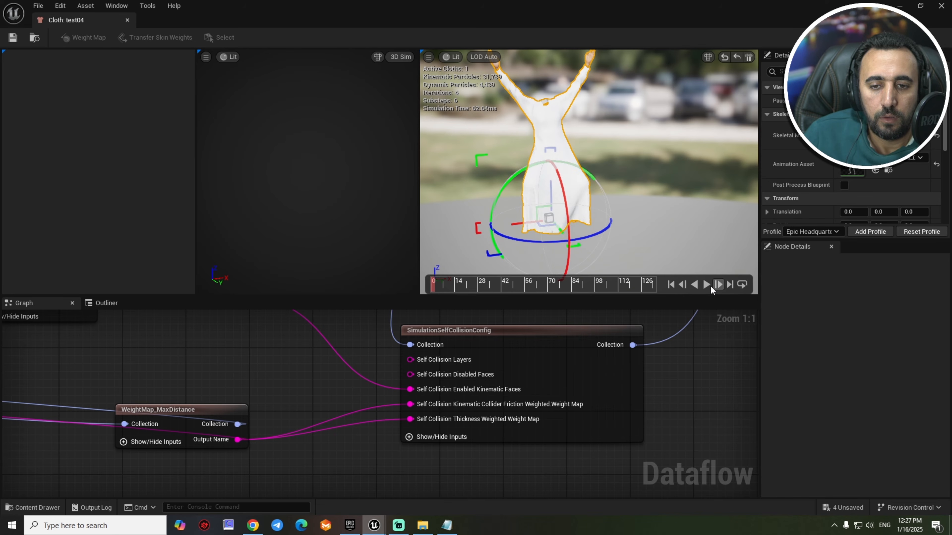
pyautogui.click(644, 171)
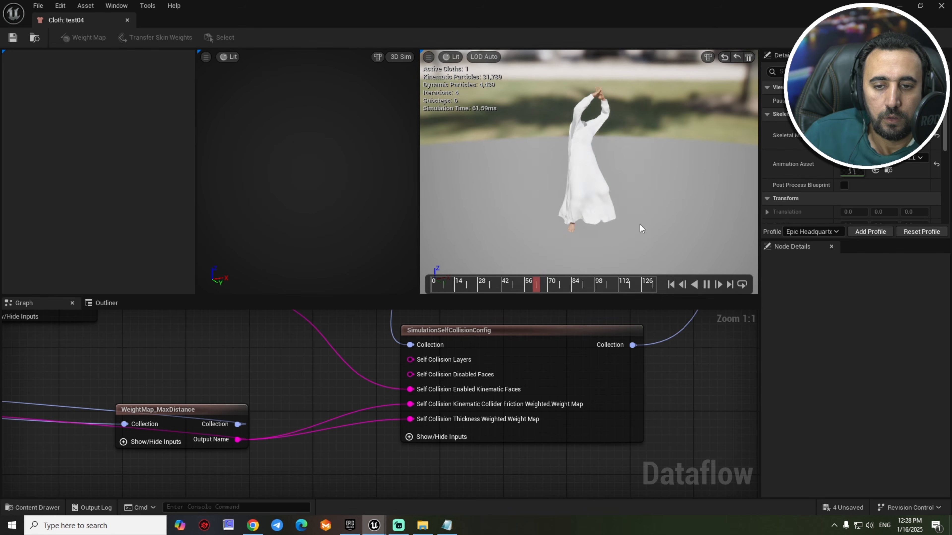
pyautogui.click(706, 284)
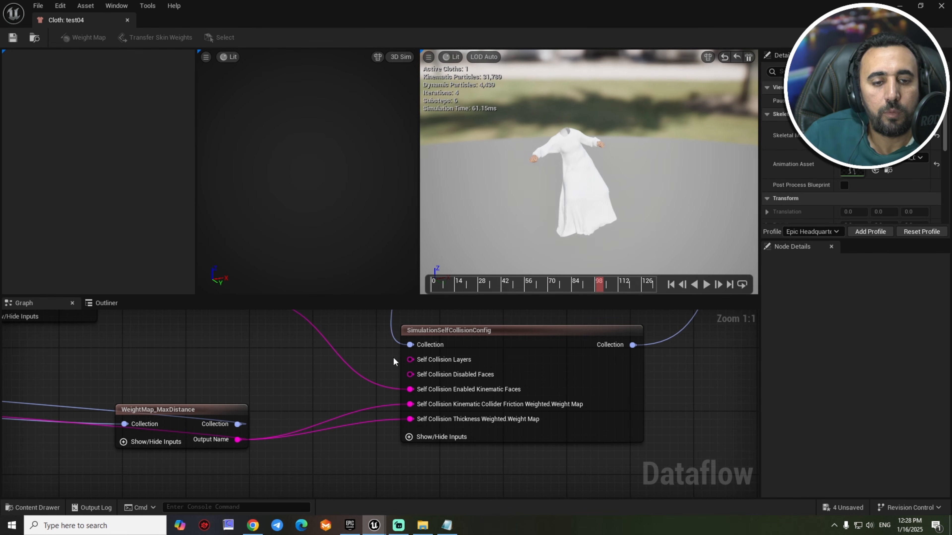
# Set Collision Thickness to 0.55 on the SimulationCollisionConfig node and switch on that property's imported-value option.
pyautogui.moveTo(311, 377); pyautogui.dragTo(549, 431, button='right')
pyautogui.scroll(-2, 432, 405)
pyautogui.moveTo(244, 393); pyautogui.dragTo(420, 426, button='right')
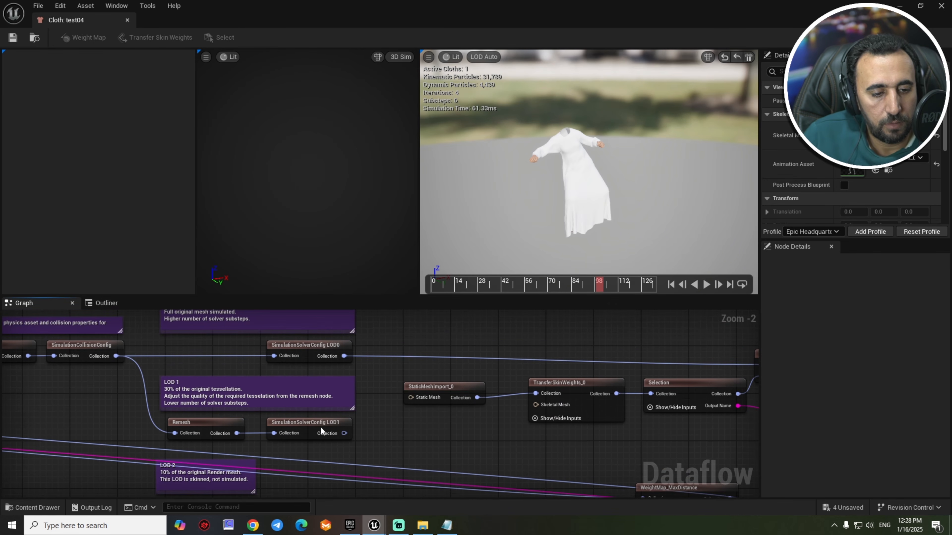
pyautogui.click(322, 424)
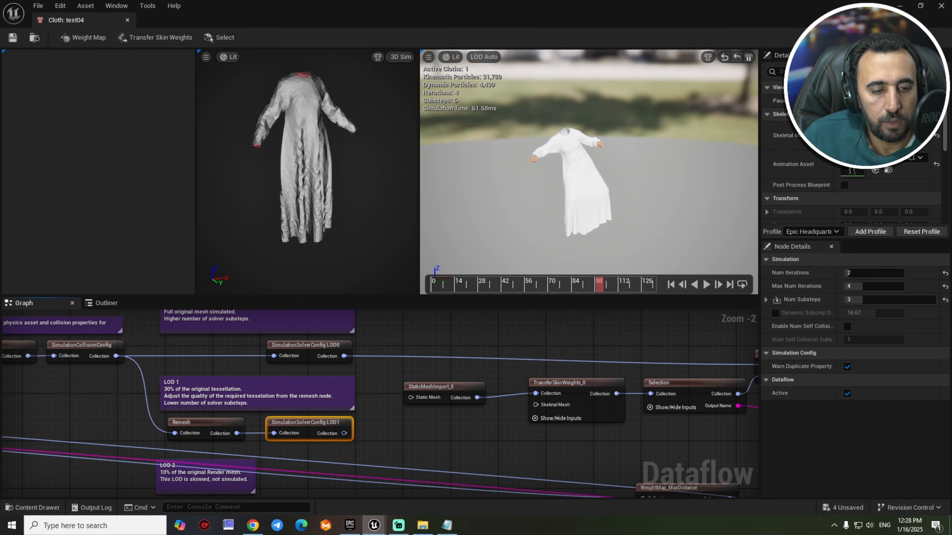
pyautogui.moveTo(349, 431); pyautogui.dragTo(537, 446, button='right')
pyautogui.click(265, 364)
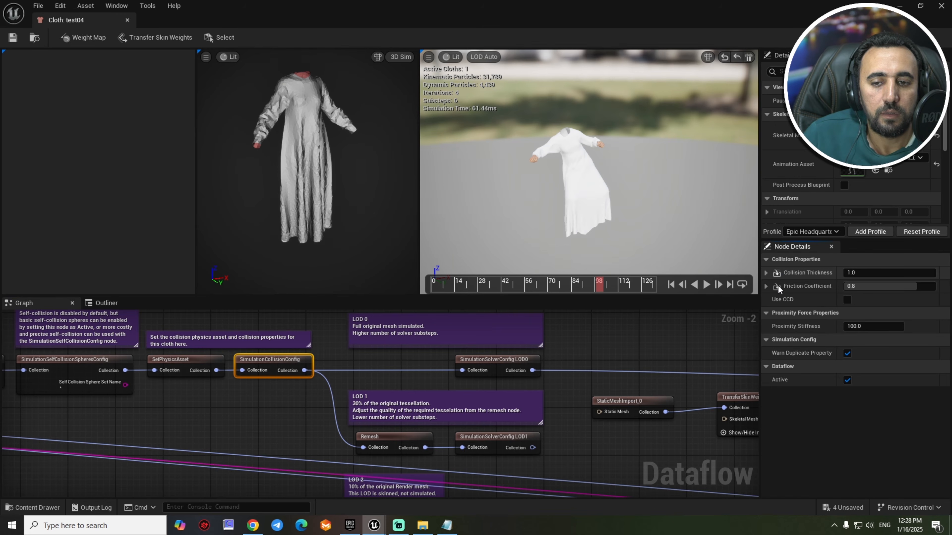
pyautogui.moveTo(888, 273); pyautogui.dragTo(801, 273)
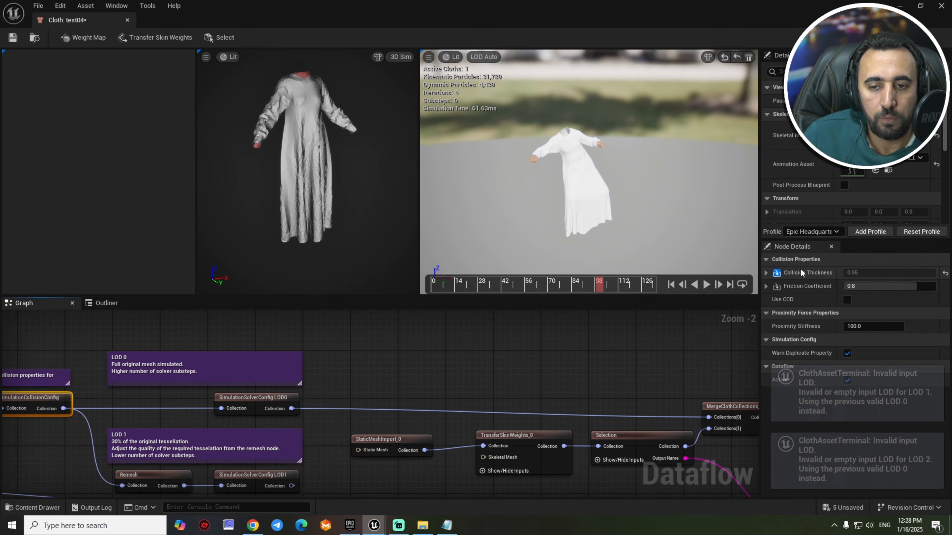
# Replay the dance simulation with the new collision thickness, and save and close the test04 cloth asset.
pyautogui.click(679, 285)
pyautogui.click(706, 285)
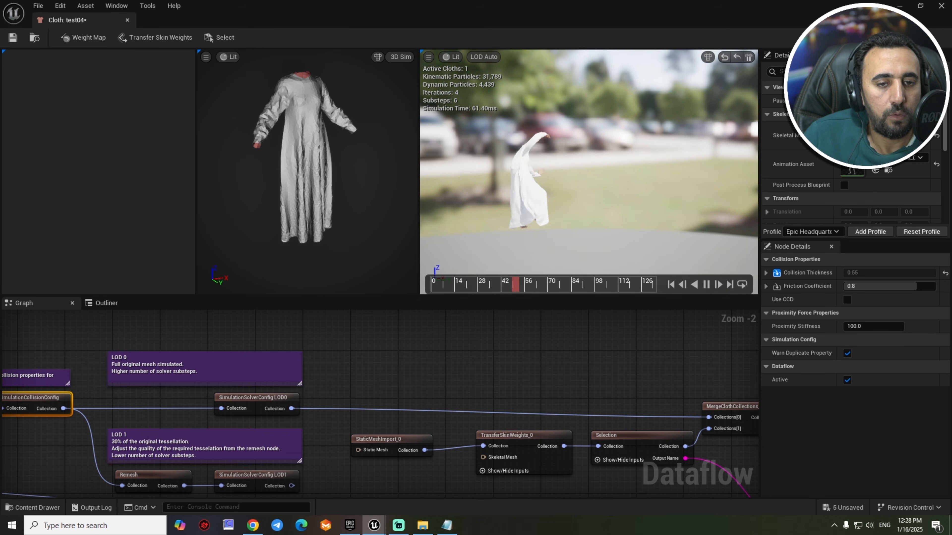
pyautogui.click(12, 37)
pyautogui.click(127, 20)
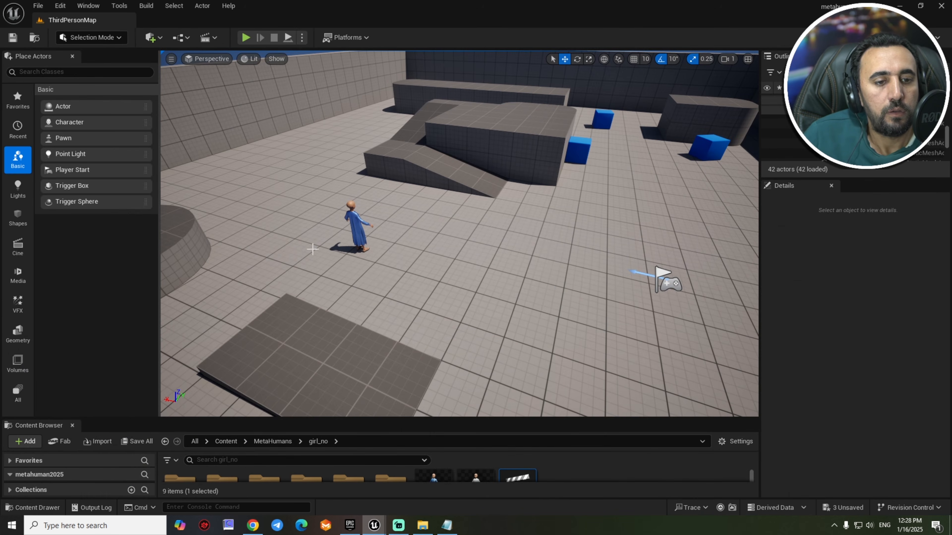
# Select the BP_girl_no2 character in the level and frame the view on it.
pyautogui.click(451, 259)
pyautogui.press('f')
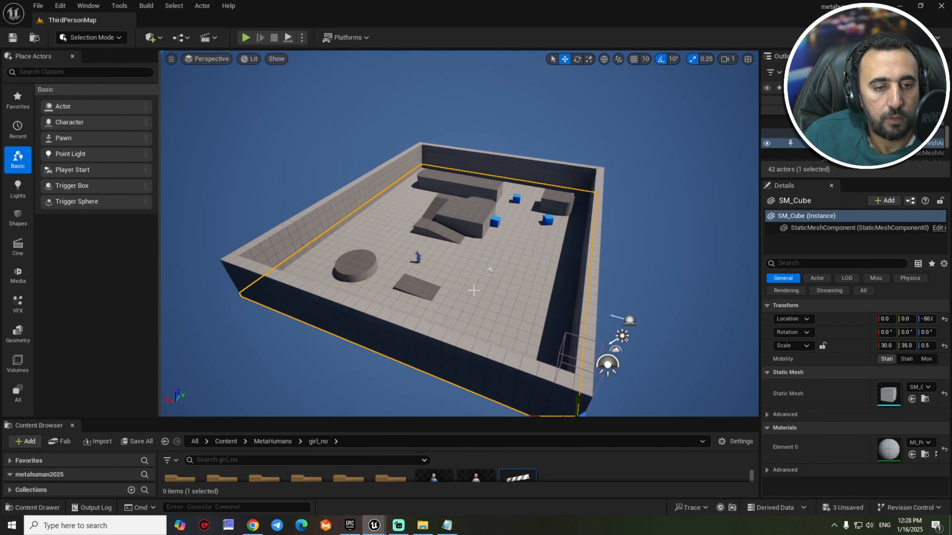
pyautogui.click(398, 234)
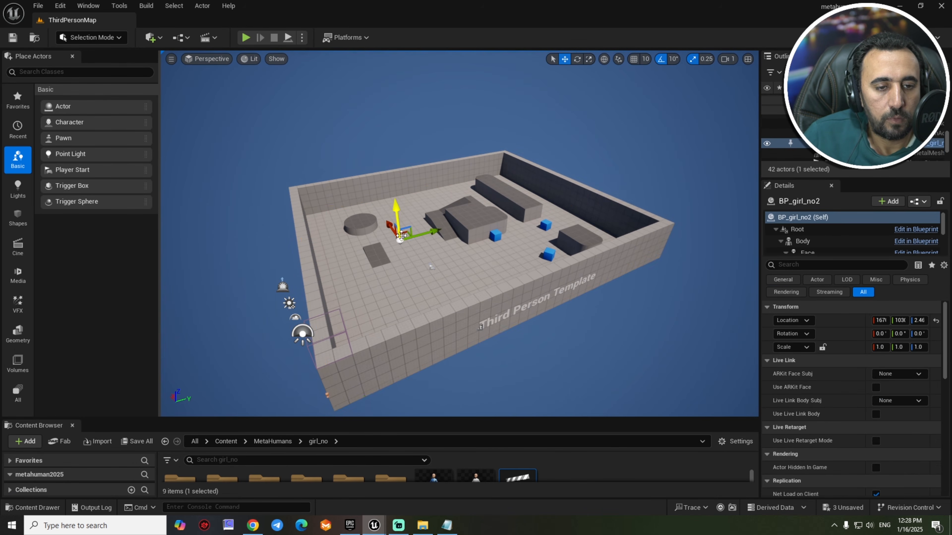
pyautogui.press('f')
# Duplicate the BP_girl_no blueprint in Content/MetaHumans/girl_no and open the copy for editing.
pyautogui.hotkey('ctrl', 'space')
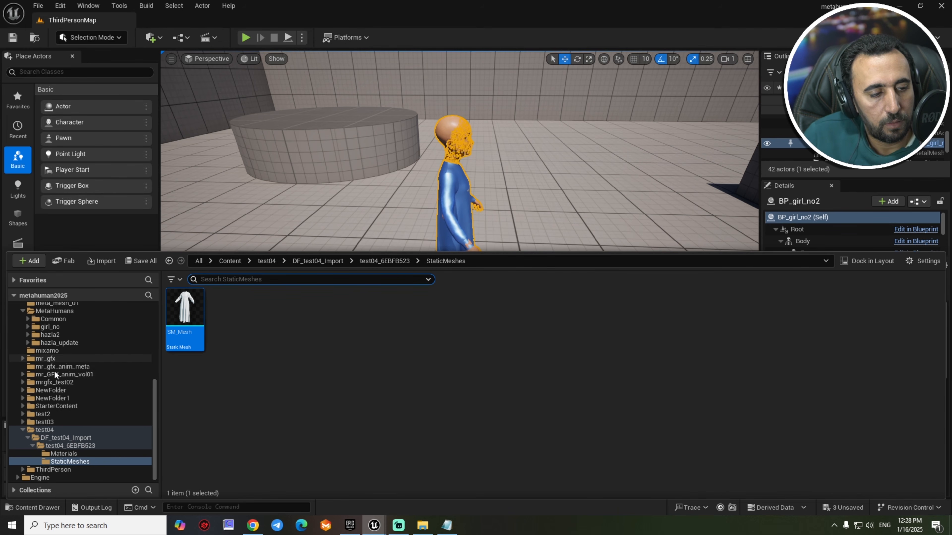
pyautogui.scroll(1, 93, 390)
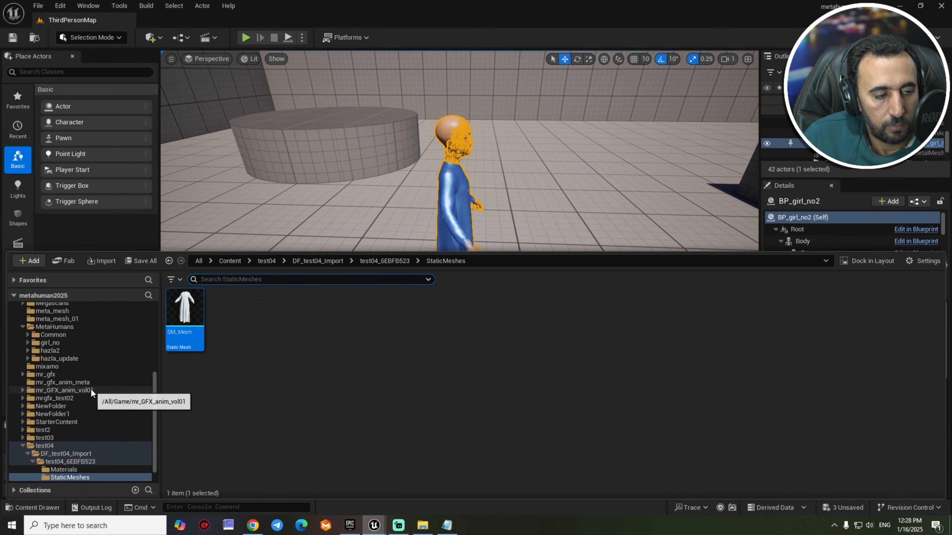
pyautogui.click(60, 328)
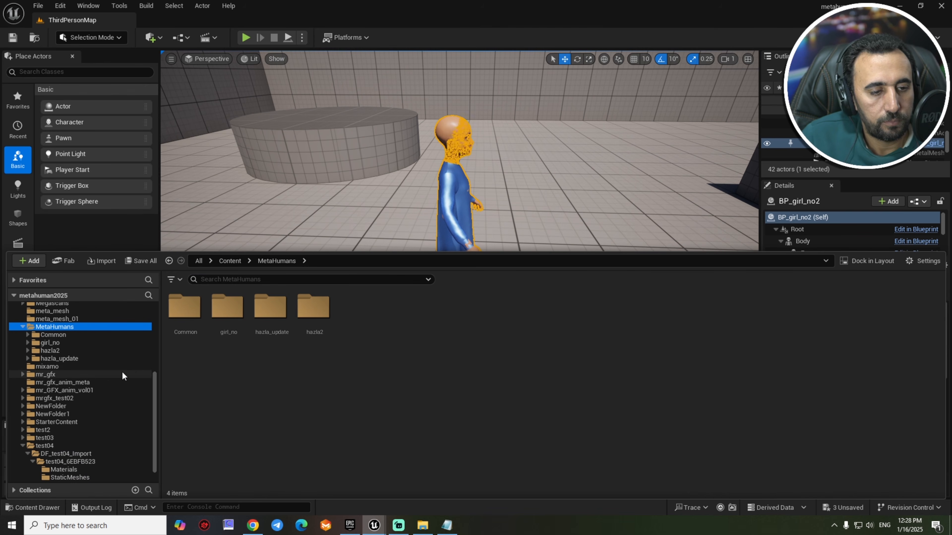
pyautogui.click(55, 357)
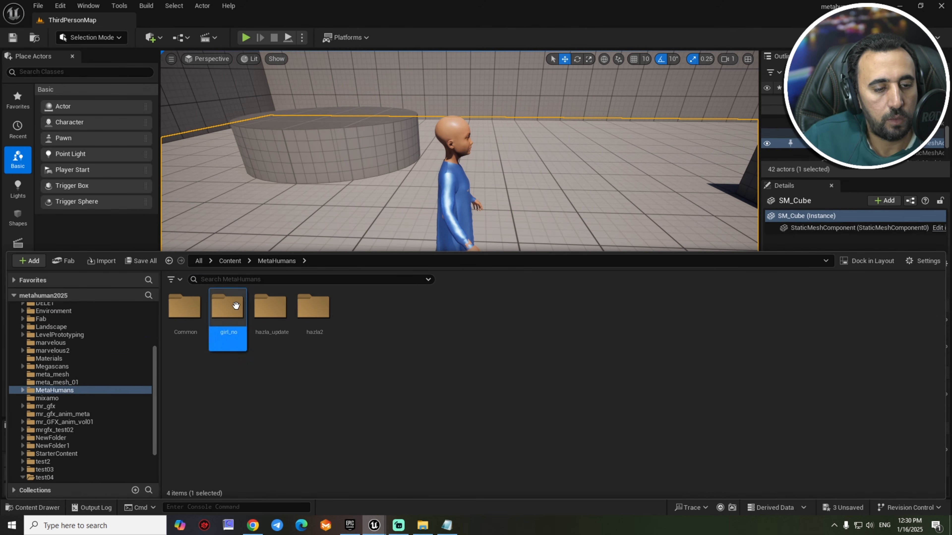
pyautogui.doubleClick(236, 305)
pyautogui.click(445, 304)
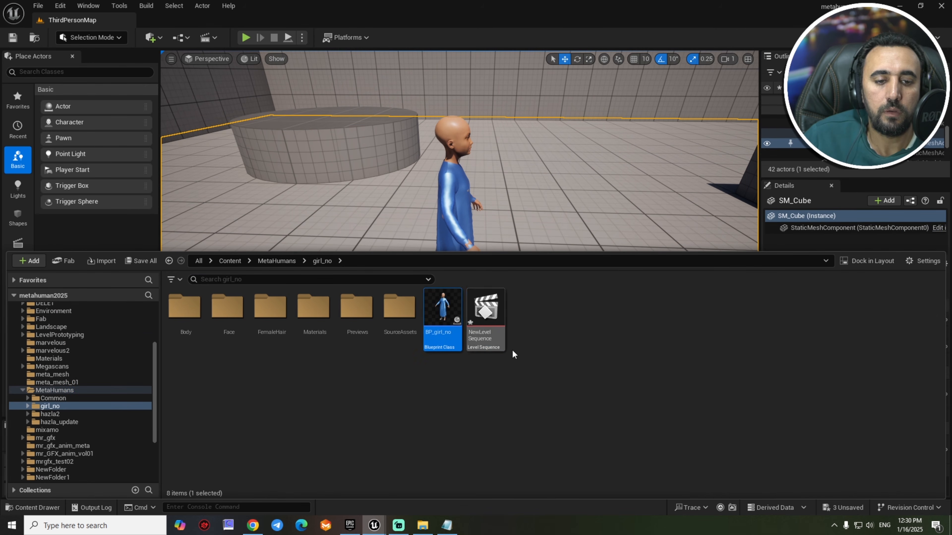
pyautogui.hotkey('ctrl', 'd')
pyautogui.doubleClick(486, 321)
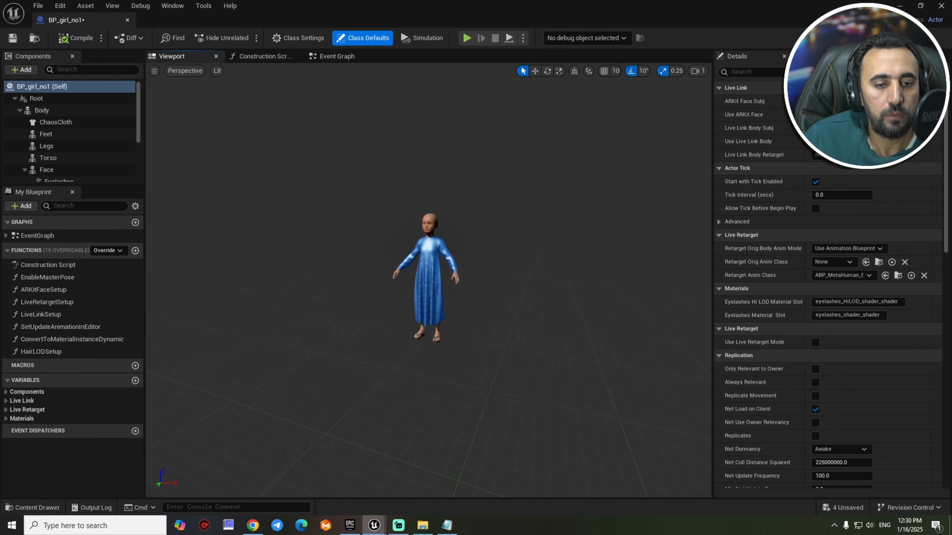
# Delete the ChaosCloth component from the duplicated MetaHuman blueprint.
pyautogui.click(436, 263)
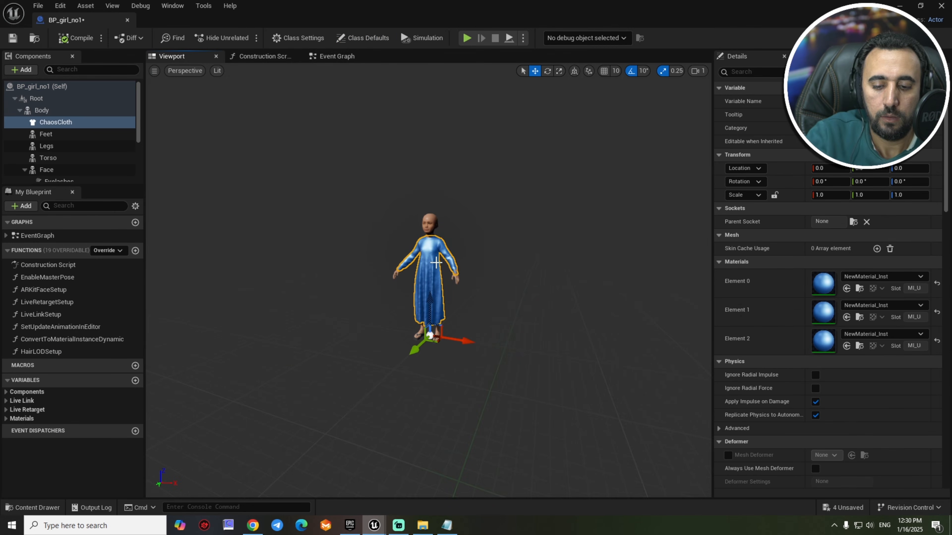
pyautogui.press('Delete')
pyautogui.moveTo(413, 289); pyautogui.dragTo(469, 287, button='right')
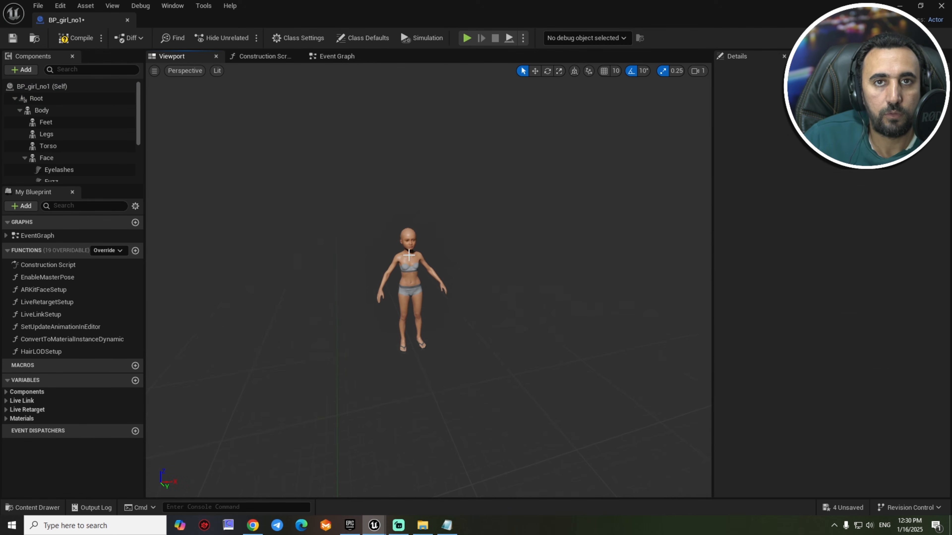
# Add a Chaos Cloth component under the Face component of the duplicated MetaHuman blueprint, keeping the default component name.
pyautogui.click(407, 251)
pyautogui.press('f')
pyautogui.keyDown('alt'); pyautogui.moveTo(407, 251); pyautogui.dragTo(382, 252); pyautogui.keyUp('alt')
pyautogui.keyDown('alt'); pyautogui.moveTo(382, 252); pyautogui.dragTo(430, 251, button='right'); pyautogui.keyUp('alt')
pyautogui.keyDown('alt'); pyautogui.moveTo(407, 251); pyautogui.dragTo(427, 252); pyautogui.keyUp('alt')
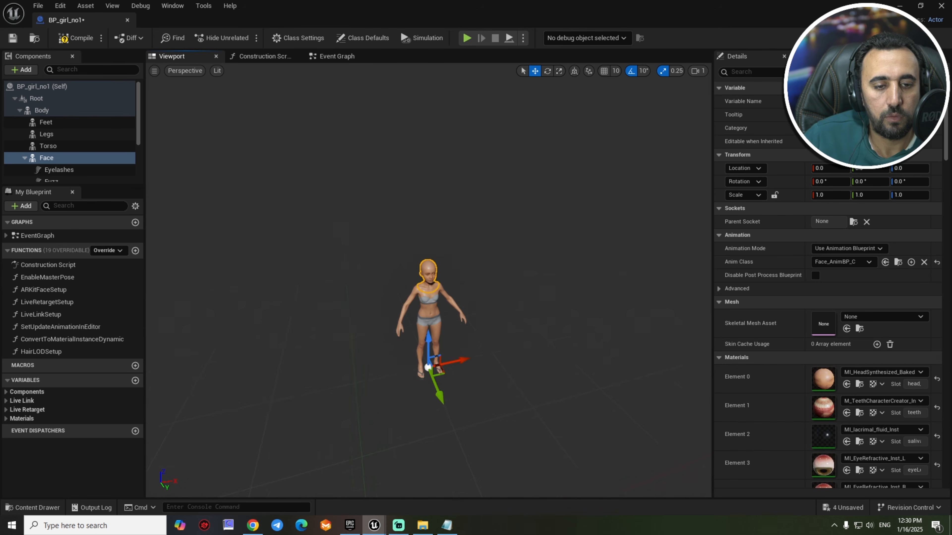
pyautogui.click(27, 70)
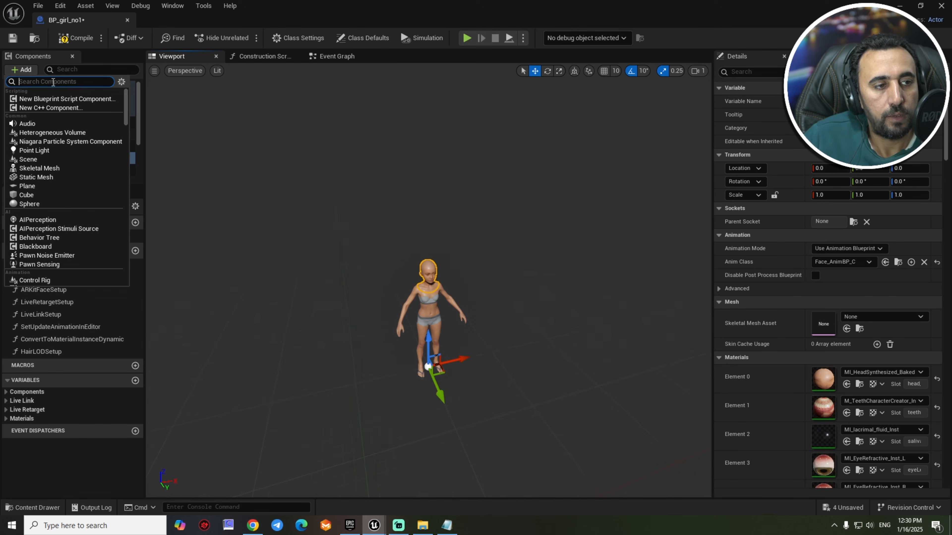
pyautogui.write('chaos')
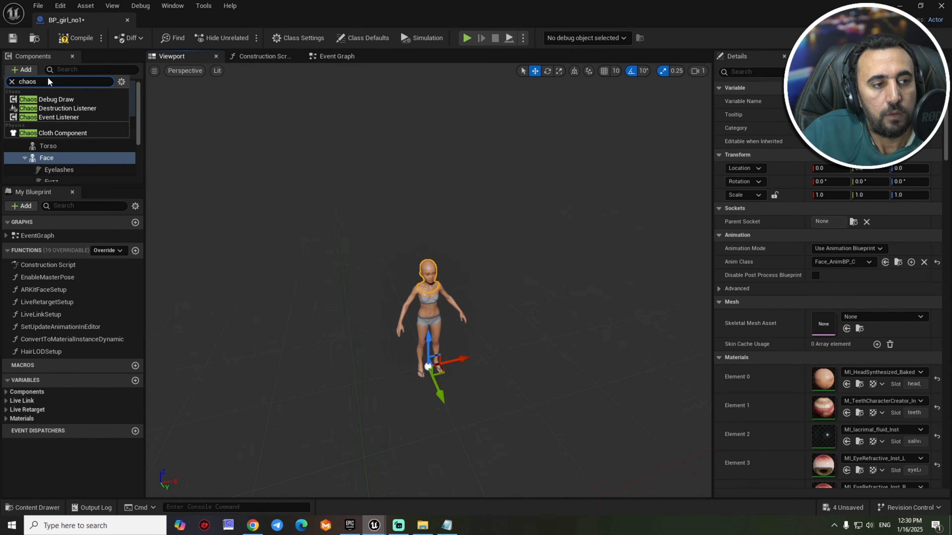
pyautogui.click(60, 132)
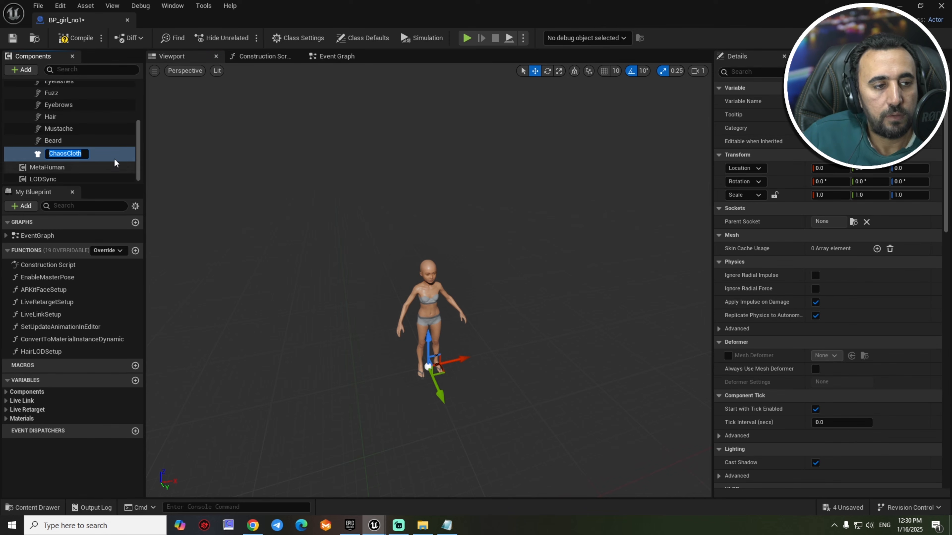
pyautogui.press('Return')
# Locate and select the test04 cloth asset in the Content/test04 folder.
pyautogui.hotkey('ctrl', 'space')
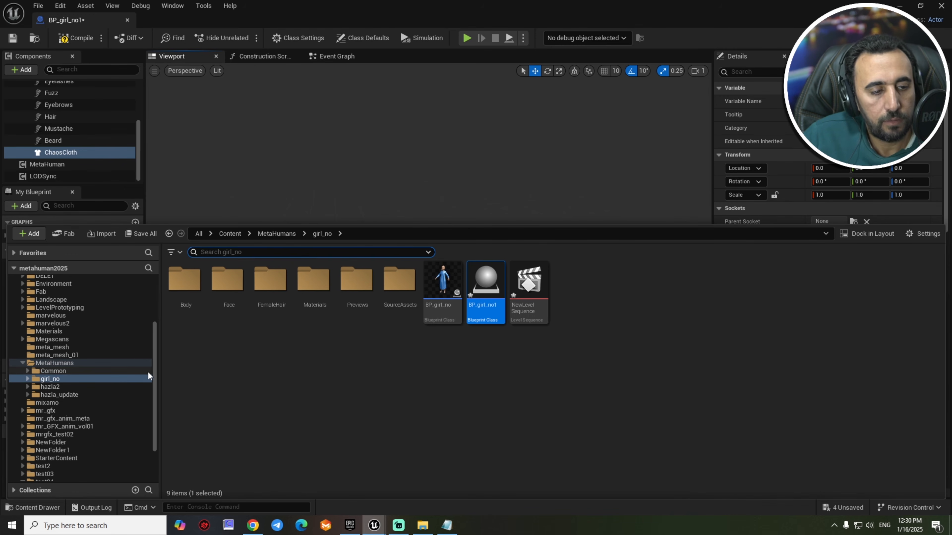
pyautogui.moveTo(156, 383); pyautogui.dragTo(157, 412)
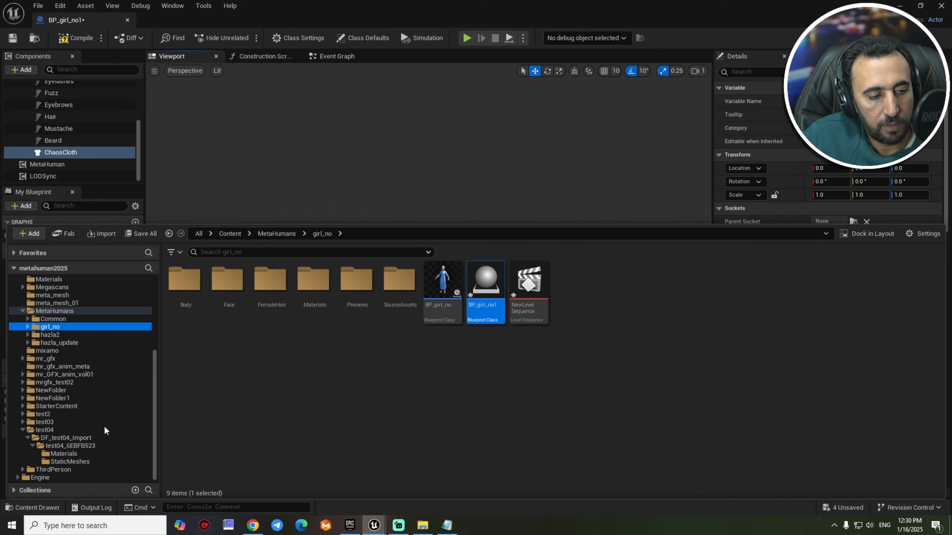
pyautogui.click(43, 430)
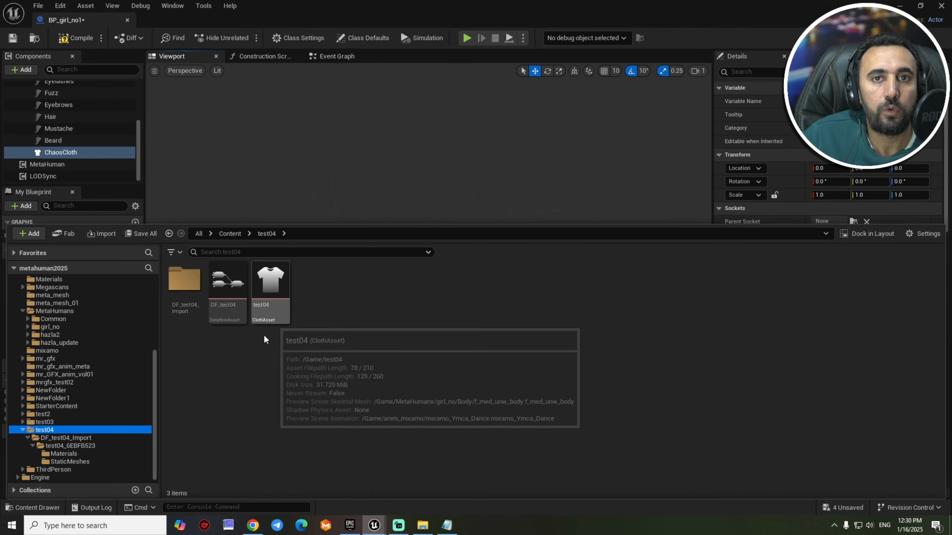
pyautogui.click(258, 296)
pyautogui.click(417, 220)
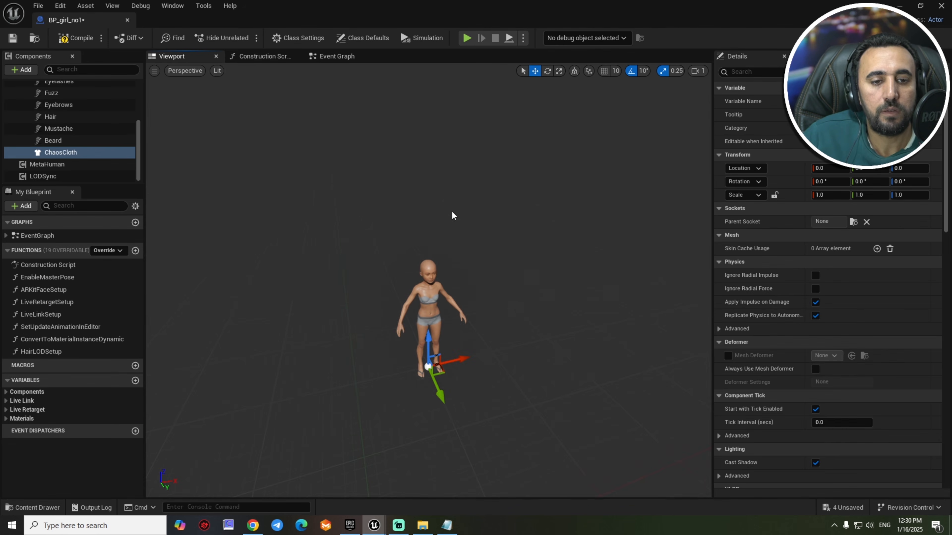
# Assign test04 as the Cloth Asset of the new ChaosCloth component.
pyautogui.click(427, 277)
pyautogui.click(75, 152)
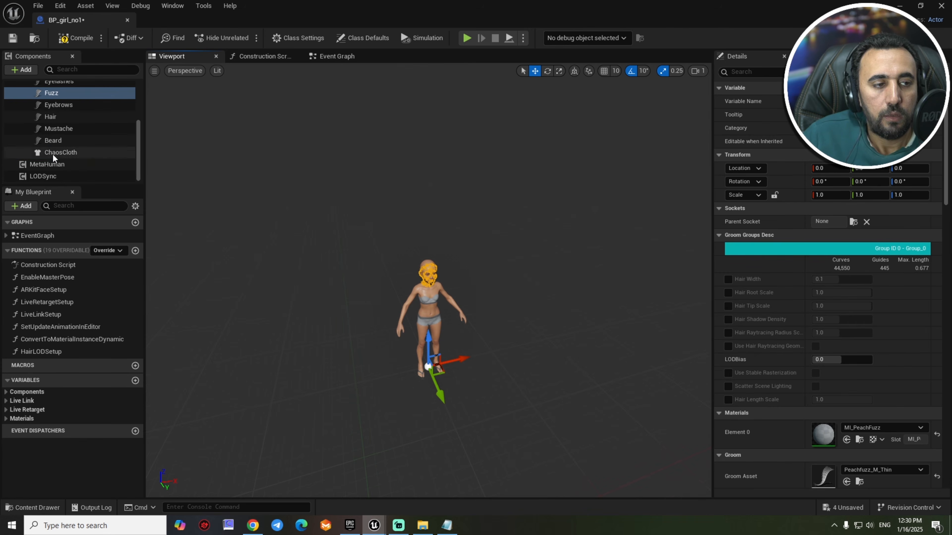
pyautogui.scroll(-3, 892, 396)
pyautogui.scroll(-5, 891, 395)
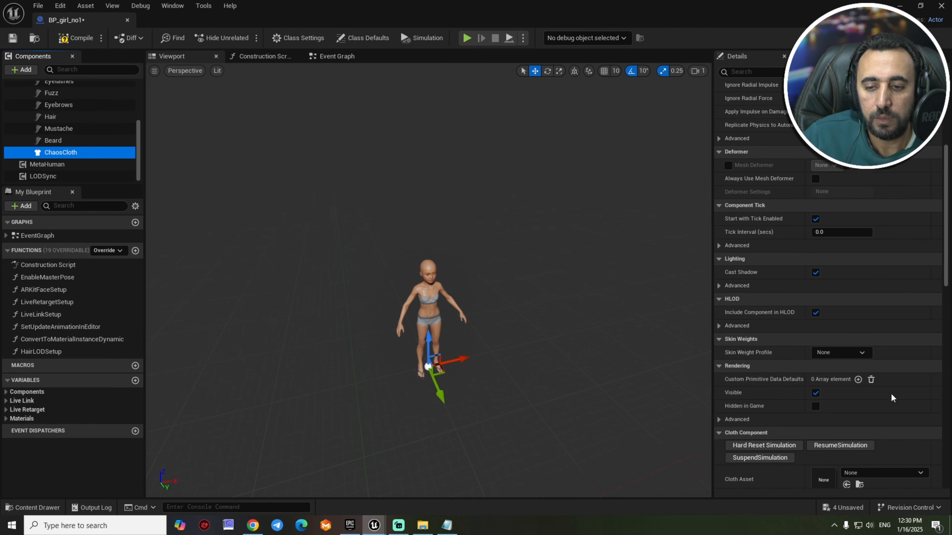
pyautogui.scroll(-2, 759, 402)
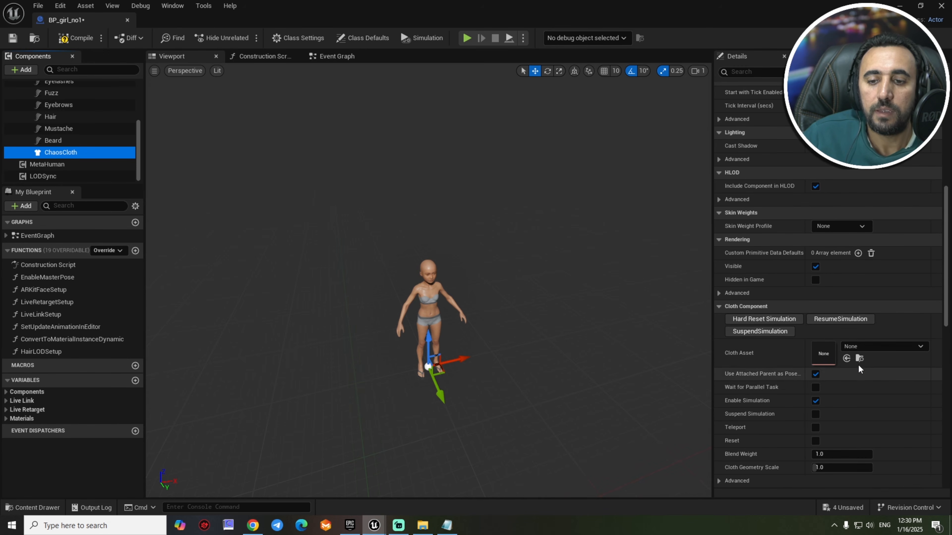
pyautogui.click(877, 347)
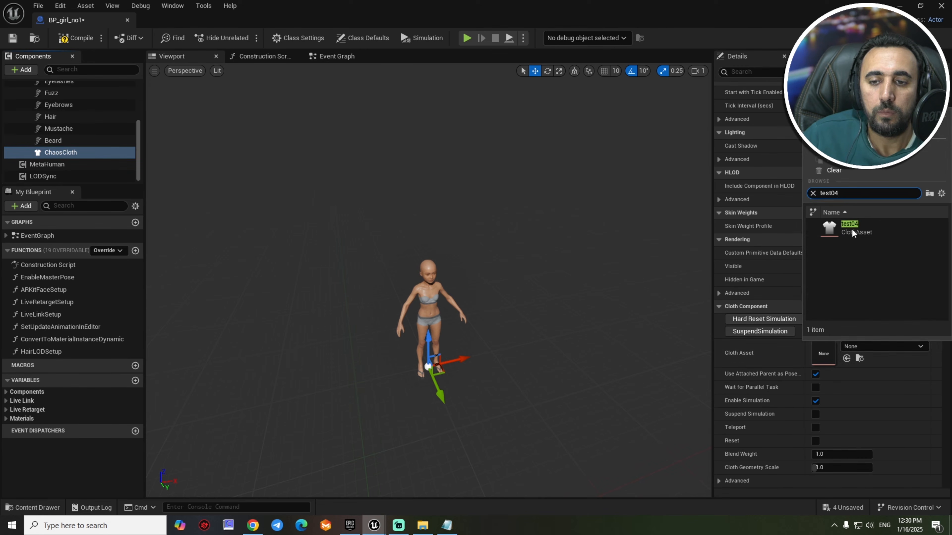
# Place the BP_girl_no1 blueprint from Content/MetaHumans/girl_no in the ThirdPersonMap level.
pyautogui.click(730, 265)
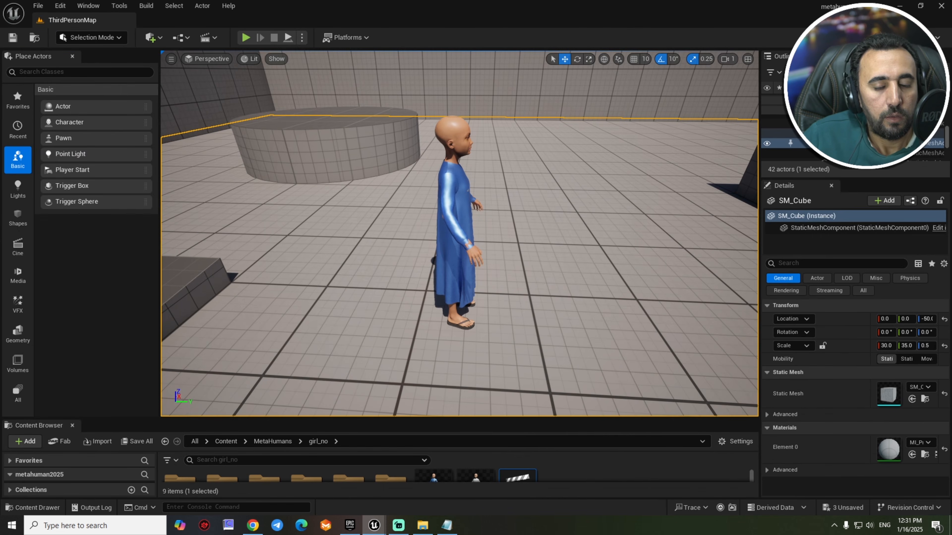
pyautogui.scroll(-5, 703, 273)
pyautogui.keyDown('alt'); pyautogui.moveTo(703, 273); pyautogui.dragTo(637, 272); pyautogui.keyUp('alt')
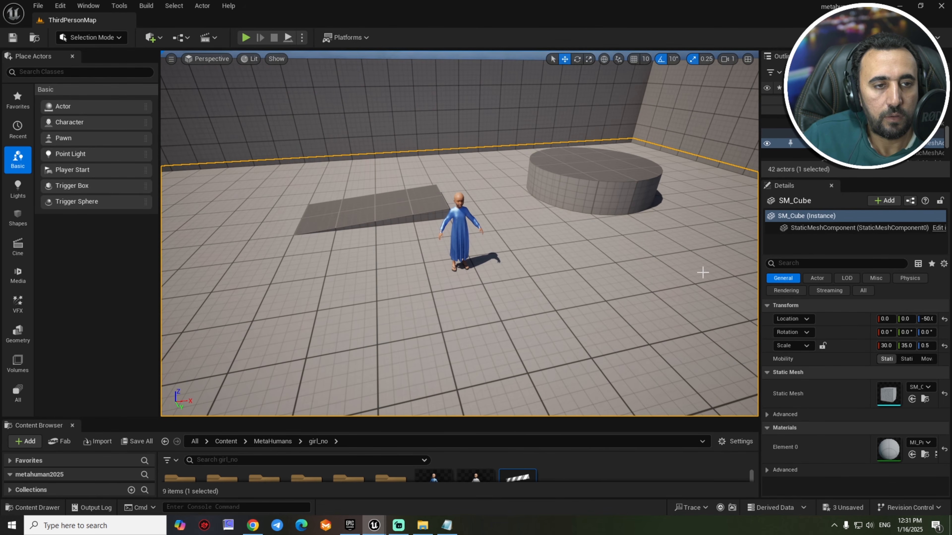
pyautogui.click(302, 37)
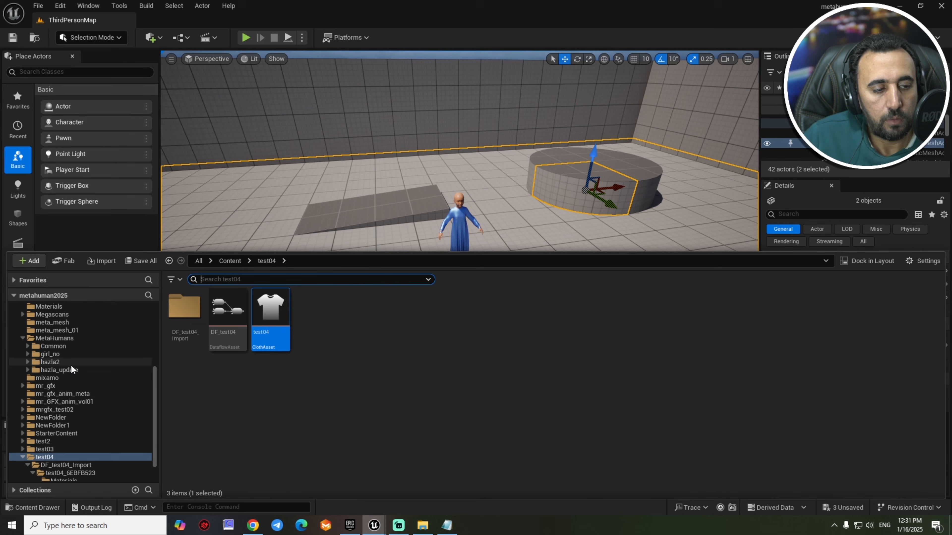
pyautogui.click(49, 339)
pyautogui.doubleClick(236, 313)
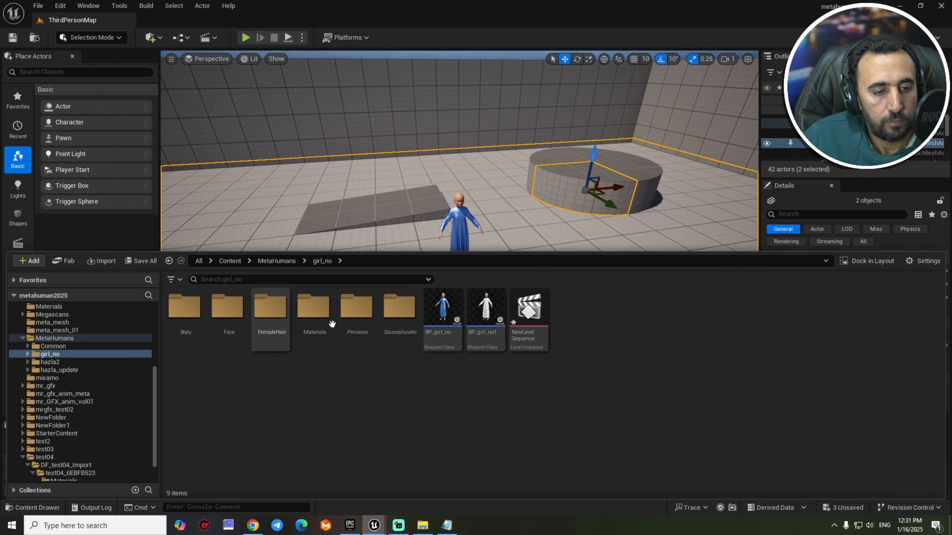
pyautogui.click(485, 307)
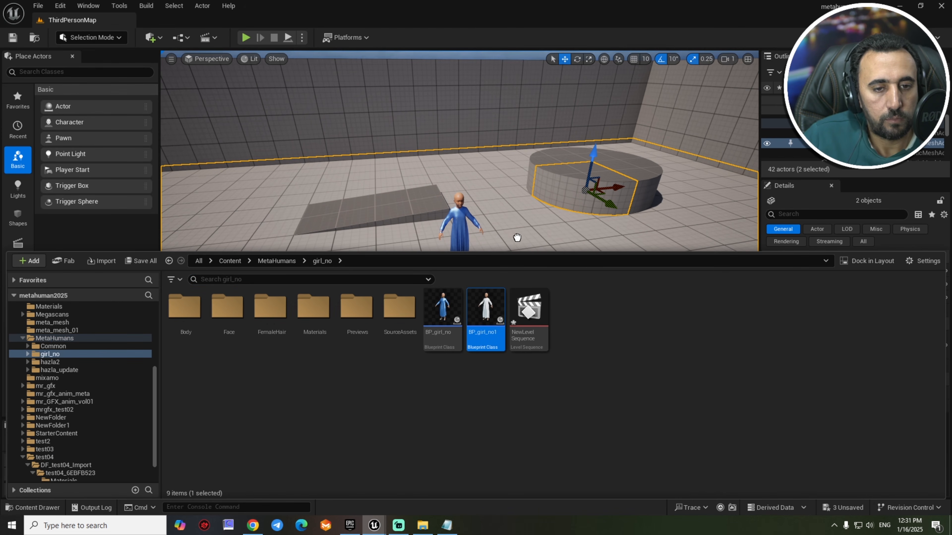